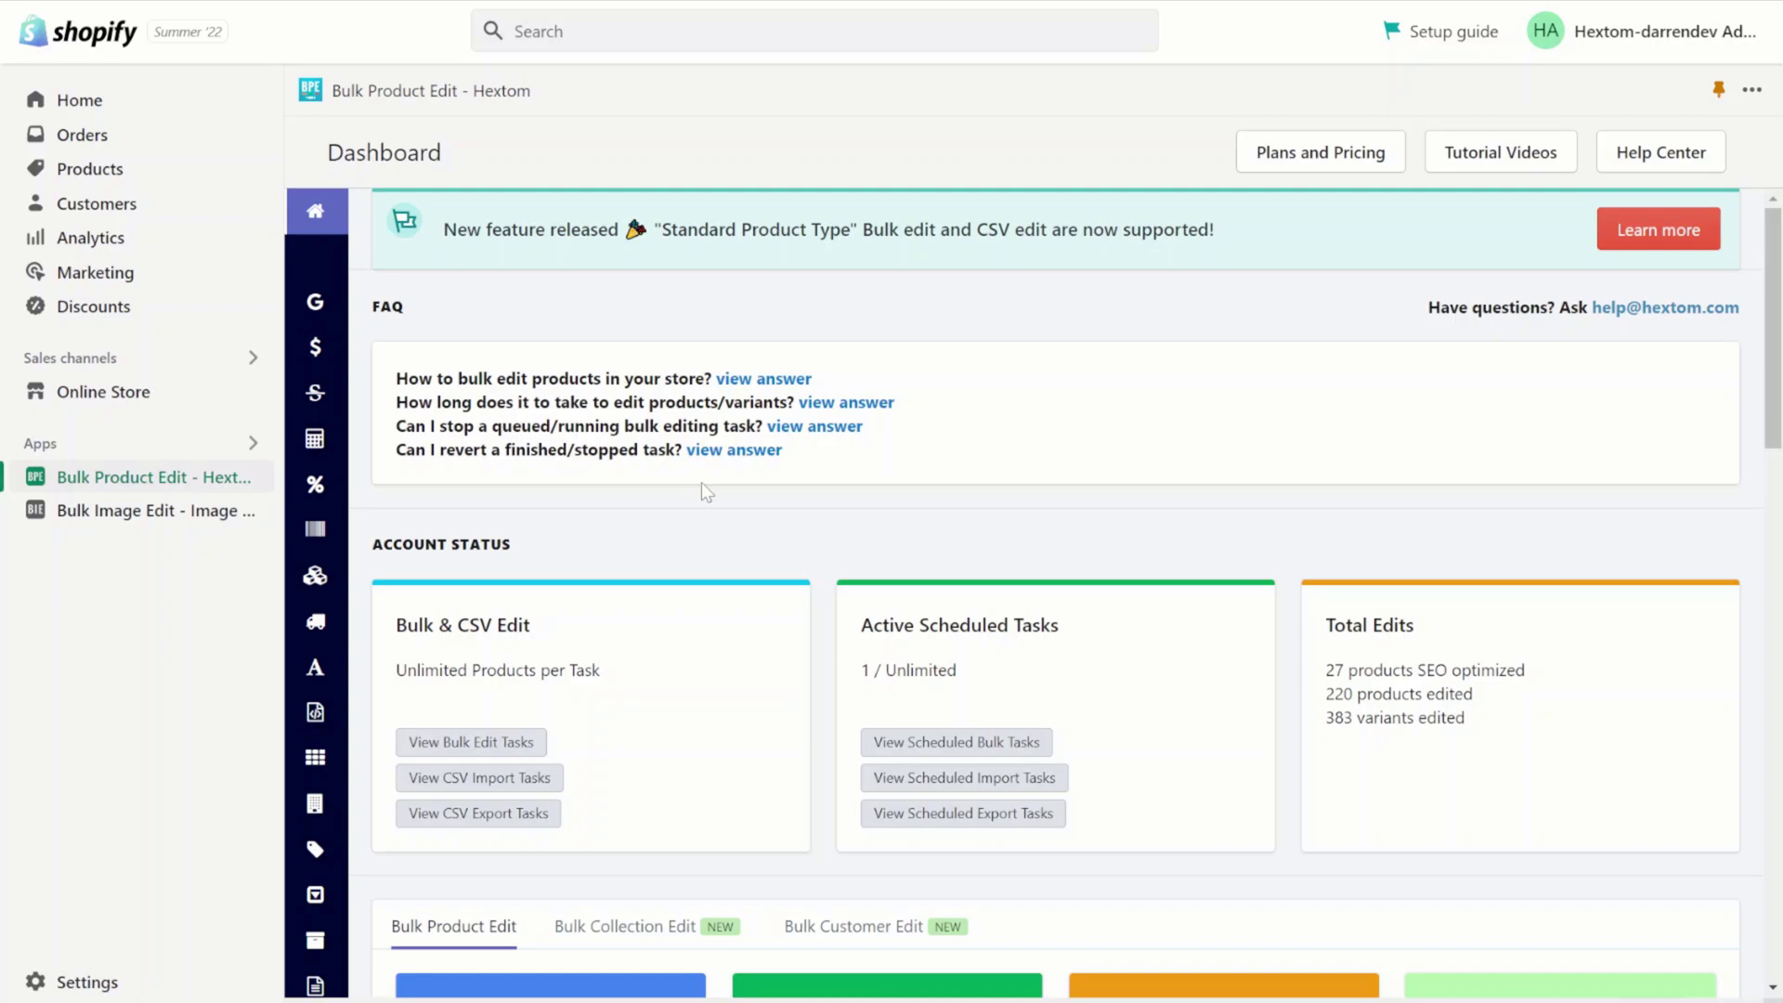
Scroll the Hextom sidebar and open the Product Metafield (Meta_Field) bulk-edit page
scroll(687, 557, "down", 12)
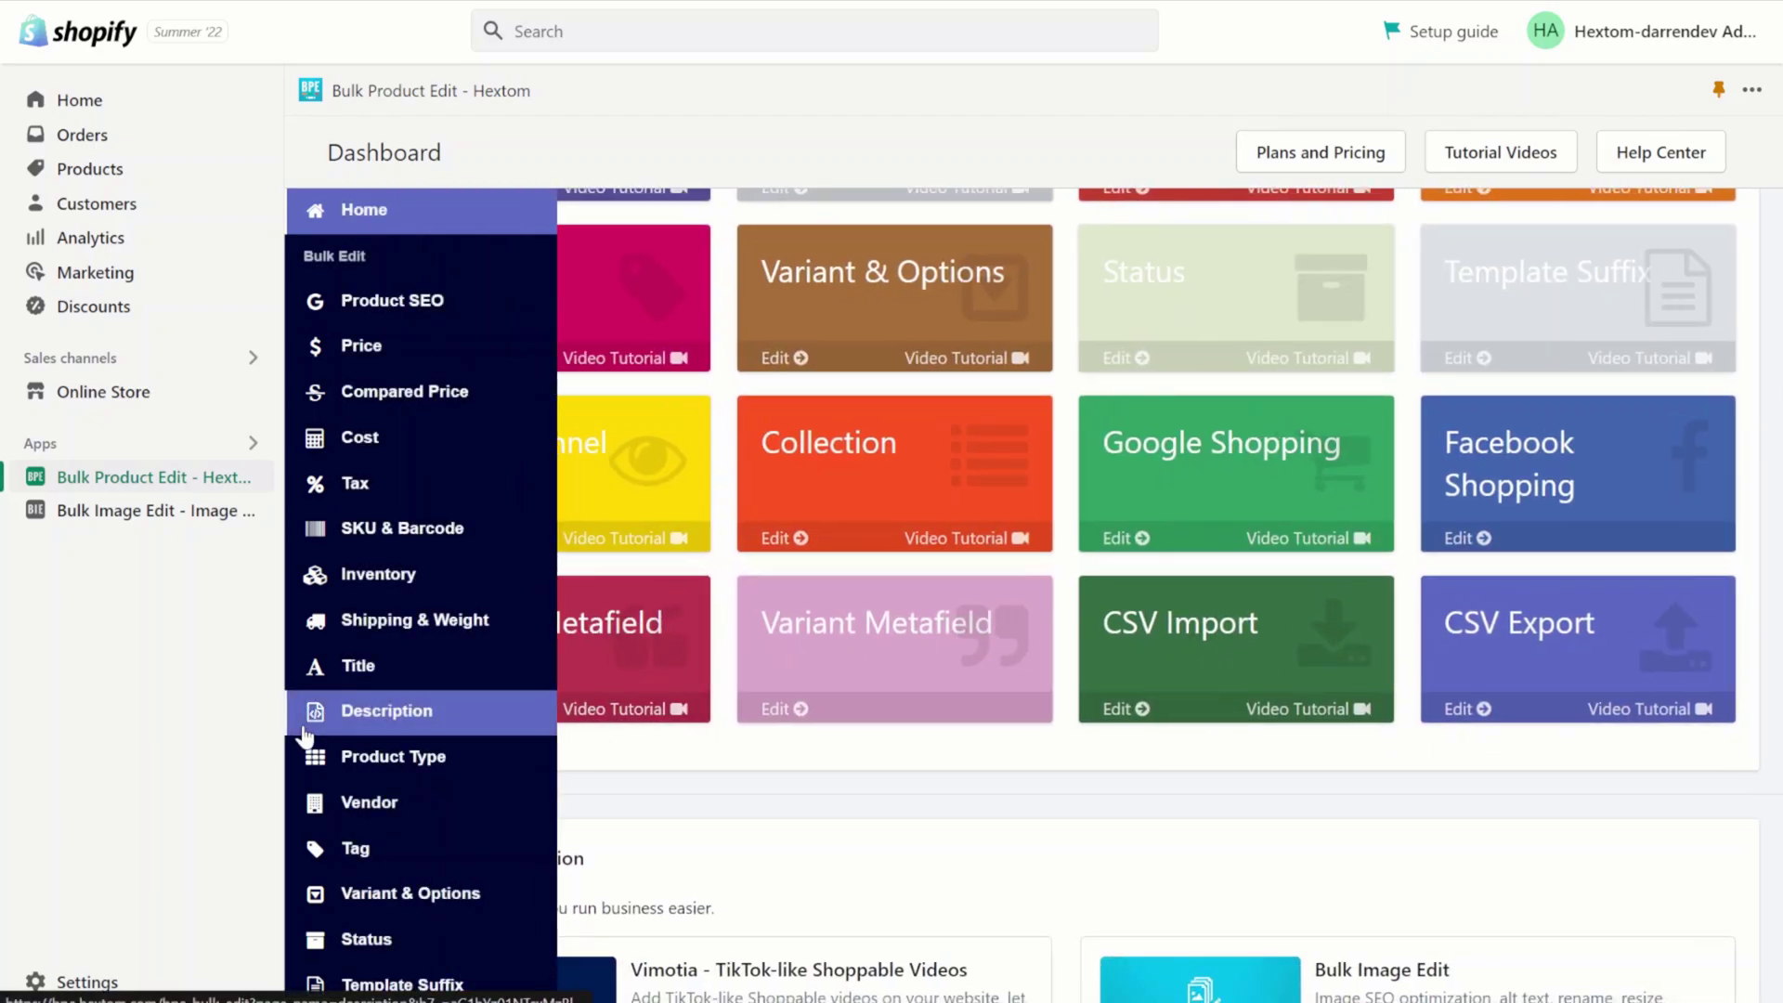
scroll(309, 733, "down", 5)
left_click(366, 804)
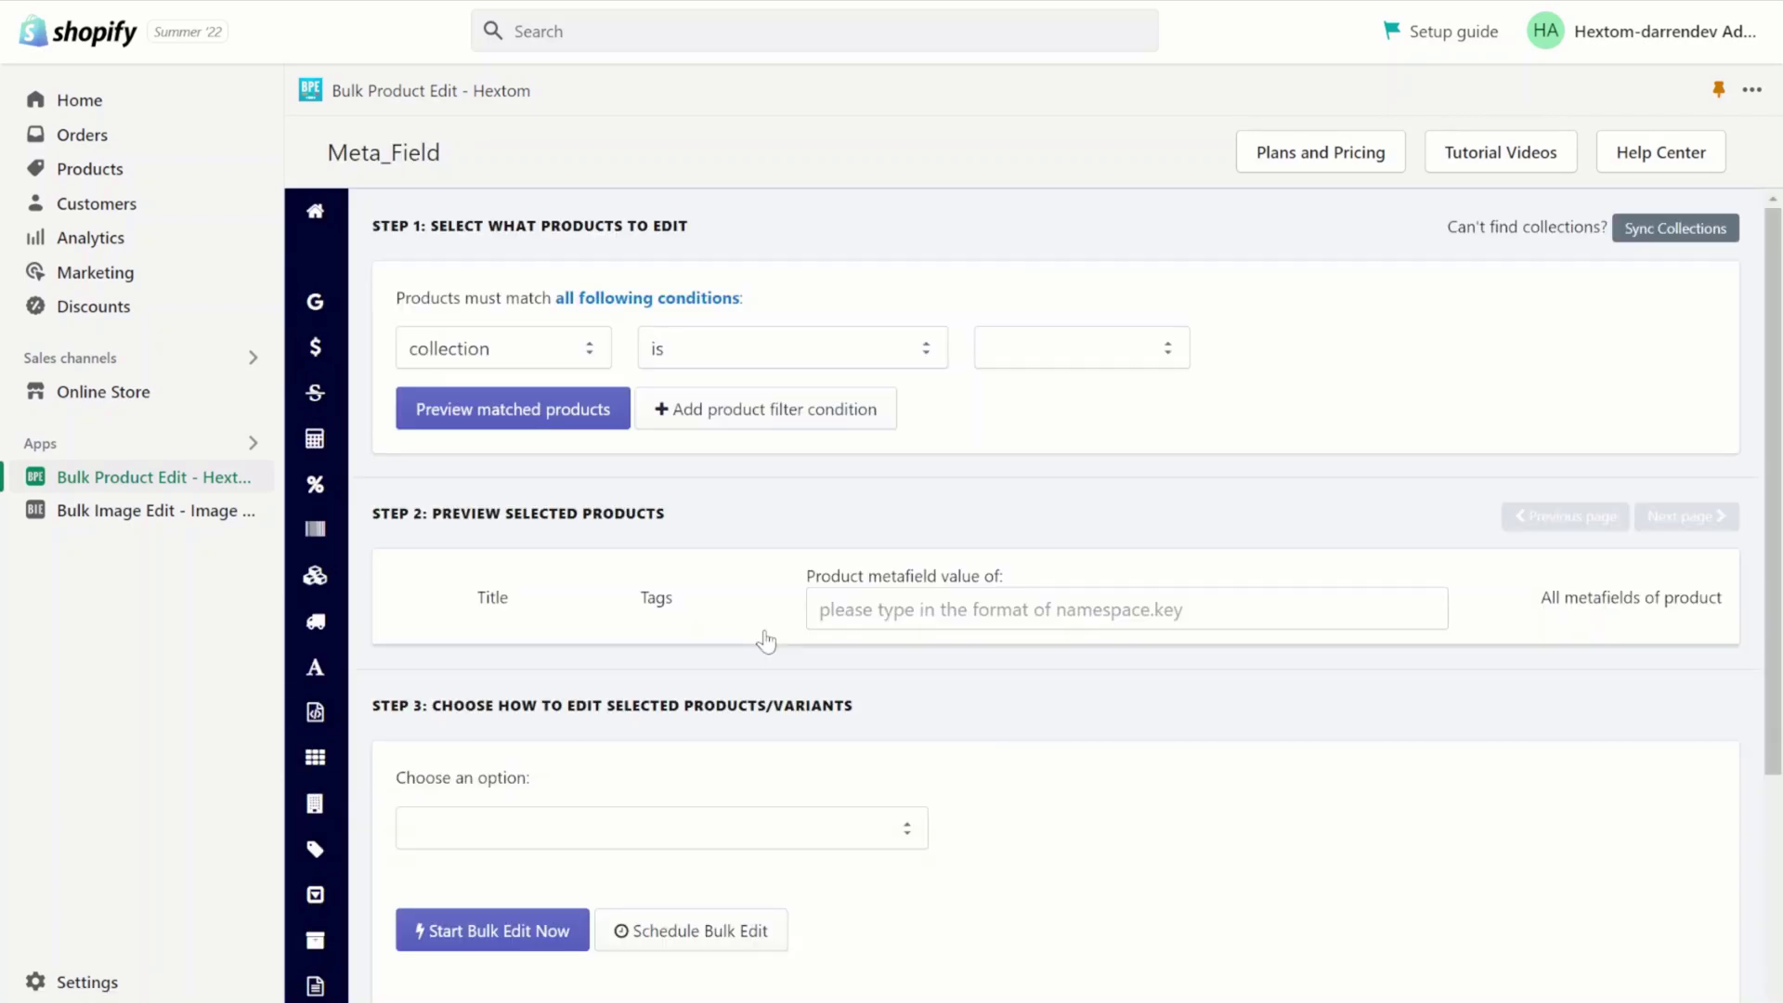
Go to Settings > Metafields > Products and start a new product metafield definition
left_click(63, 981)
scroll(476, 660, "down", 10)
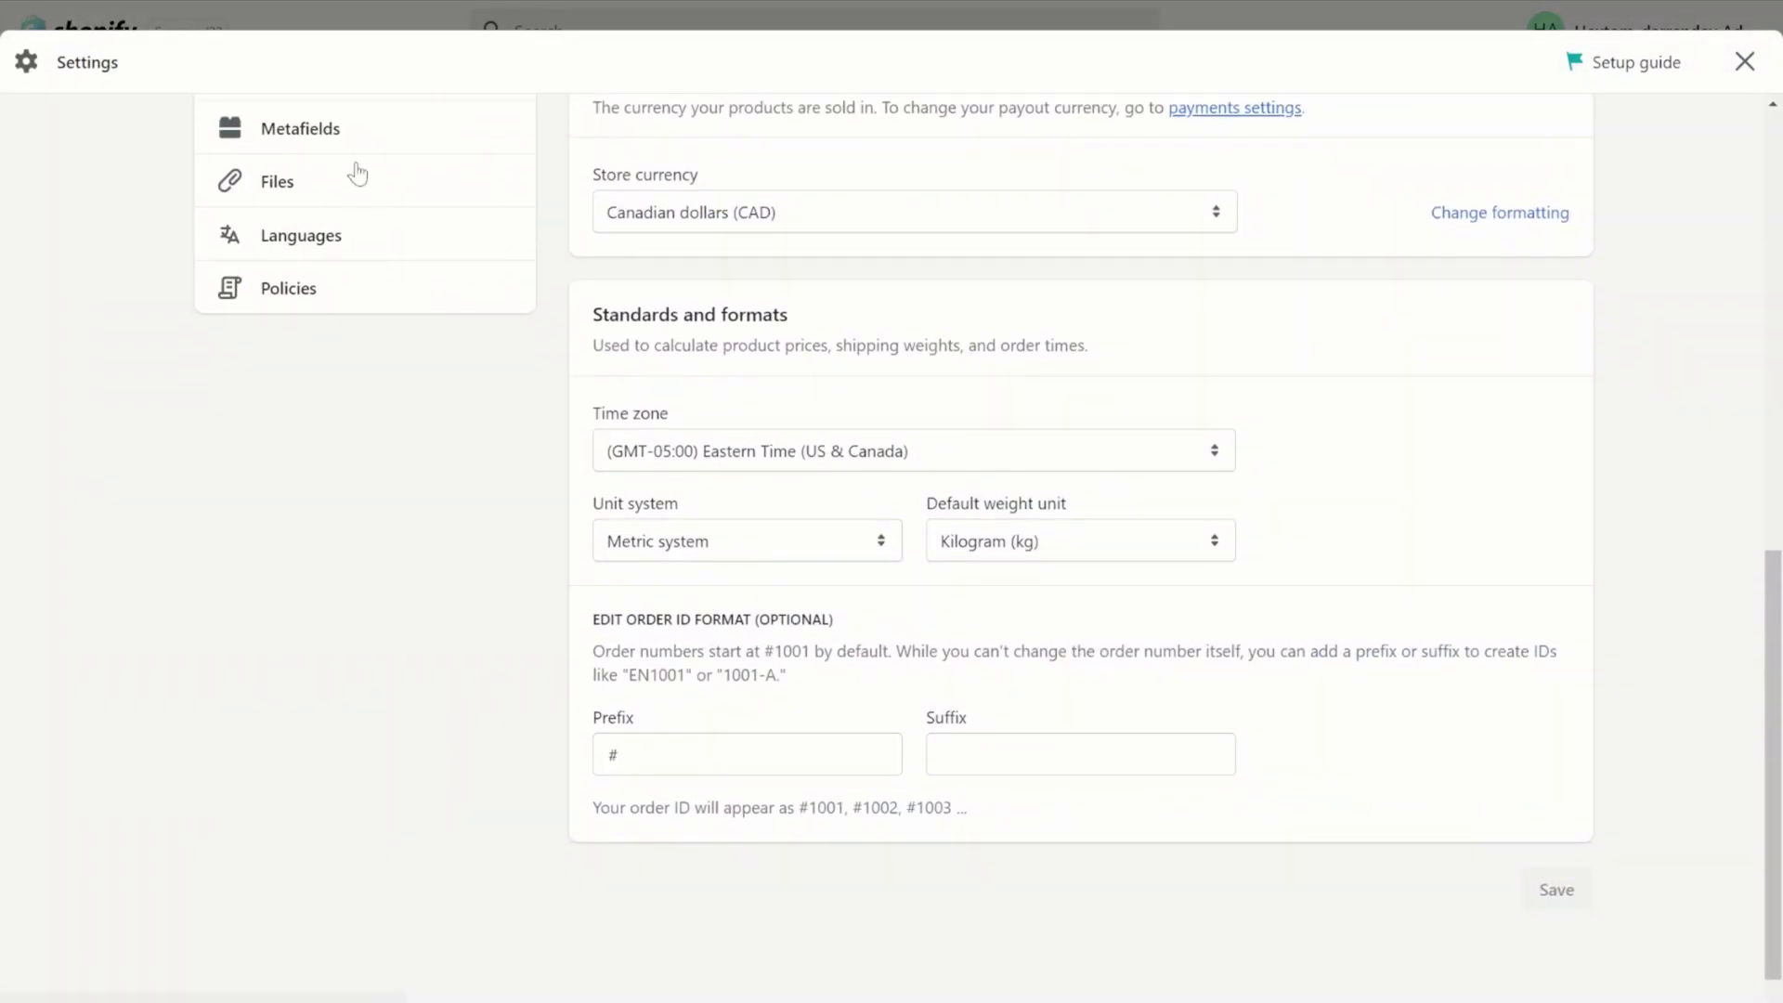
left_click(331, 128)
left_click(771, 374)
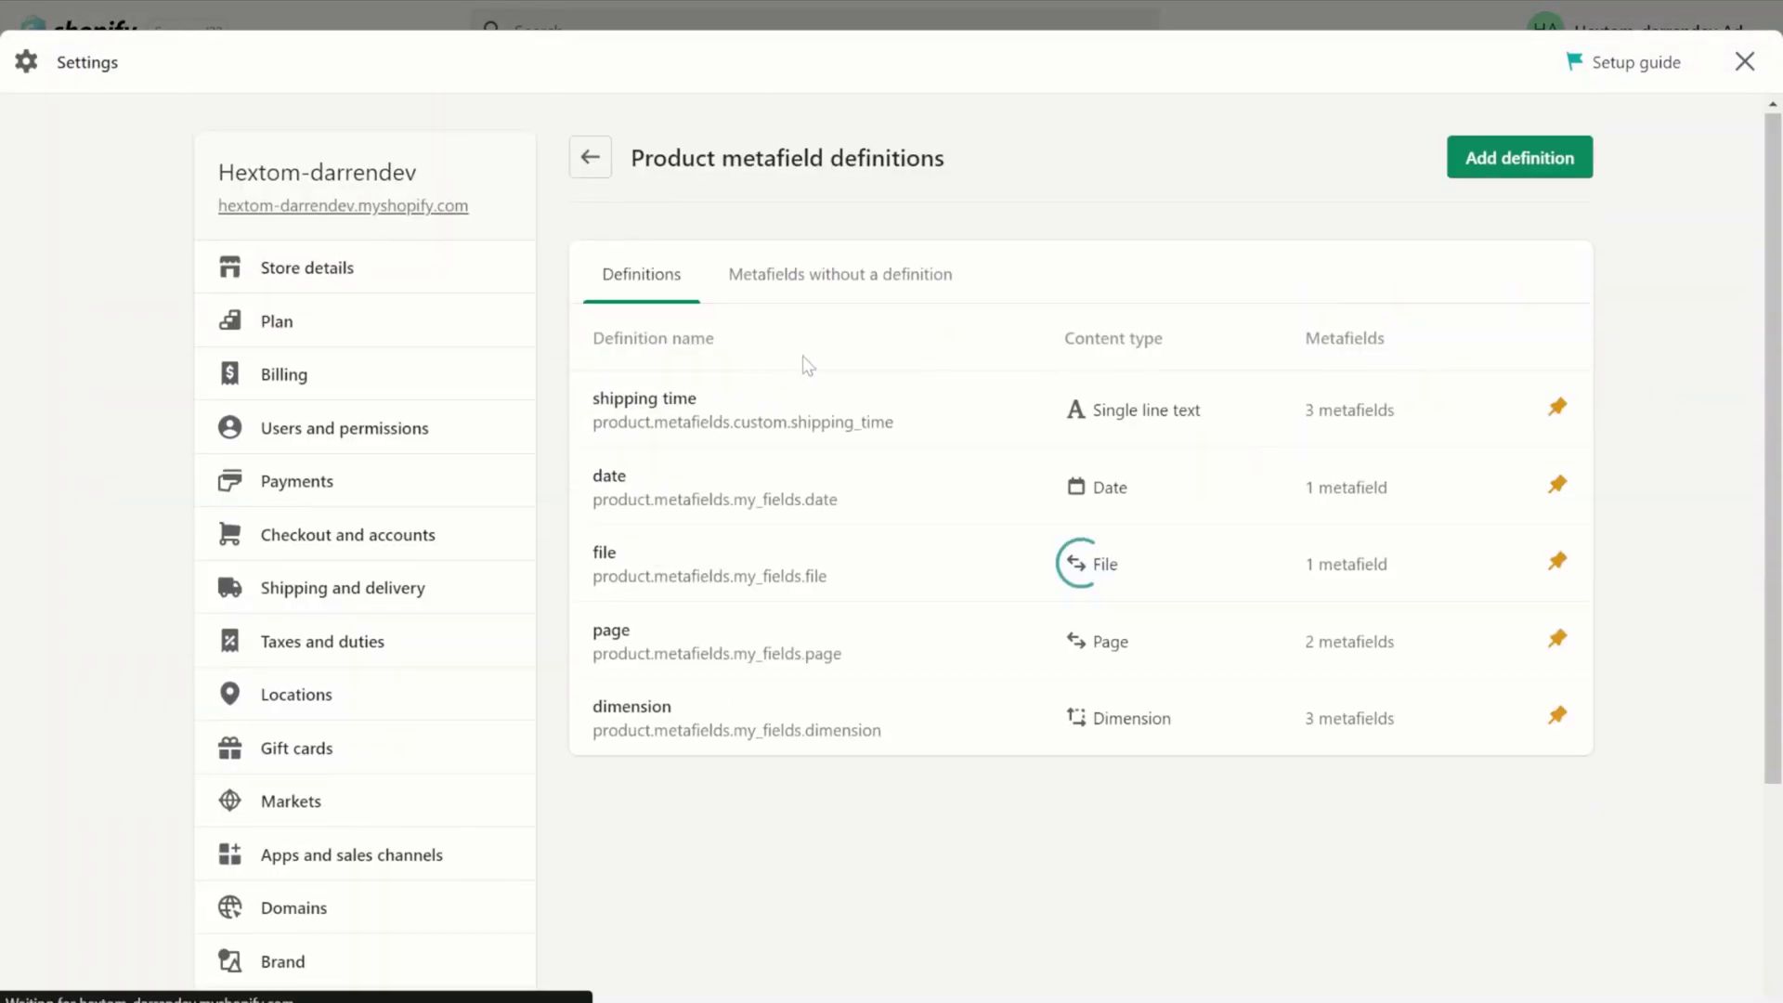
left_click(1493, 165)
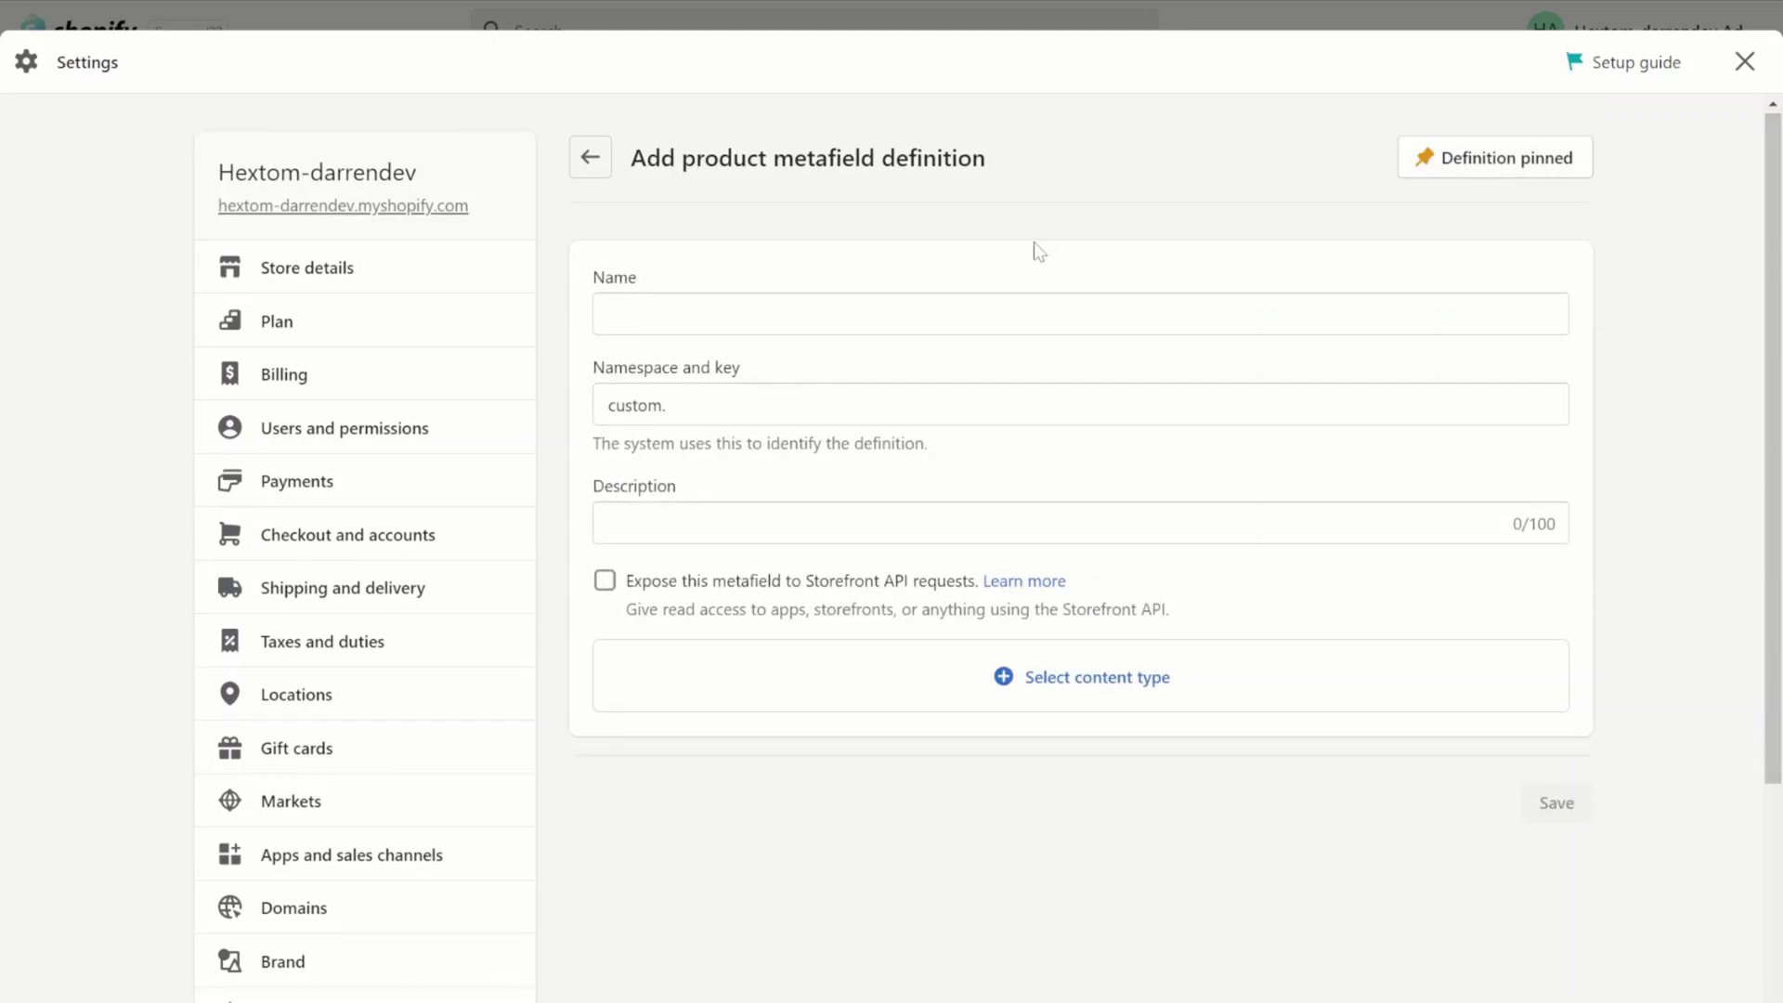
Name the definition 'color', give it a Color list content type, and save it
left_click(745, 320)
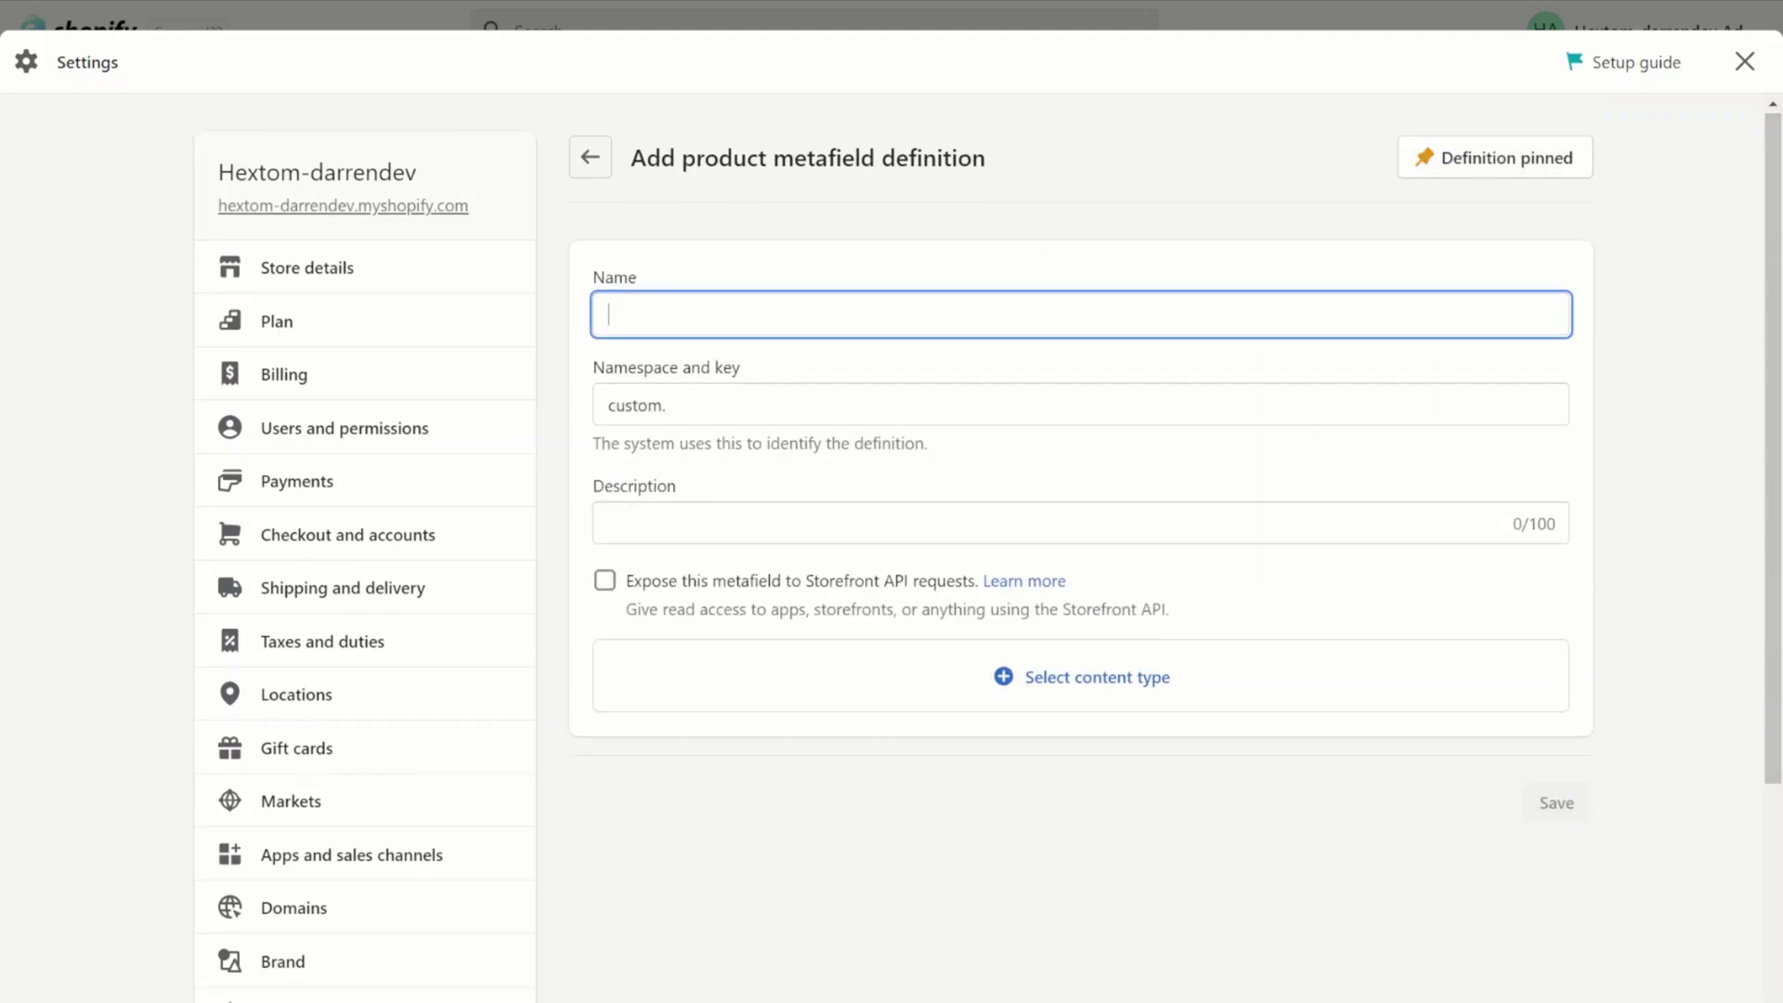
type("color")
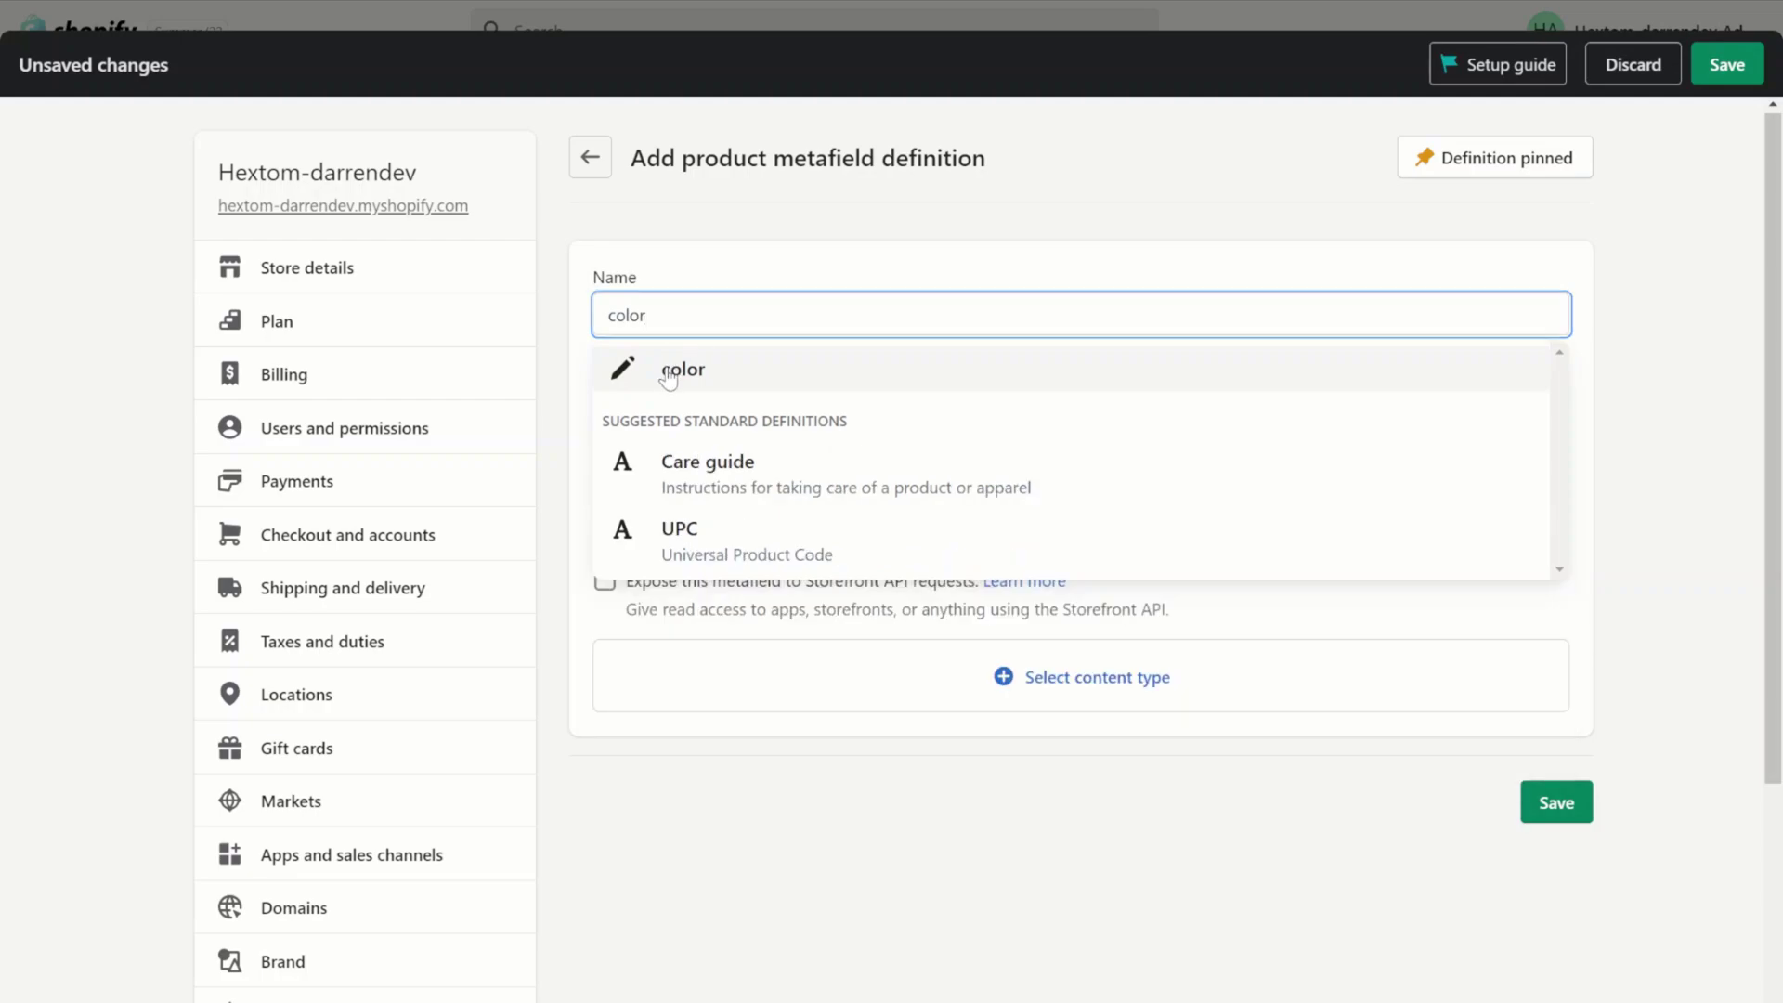
left_click(667, 370)
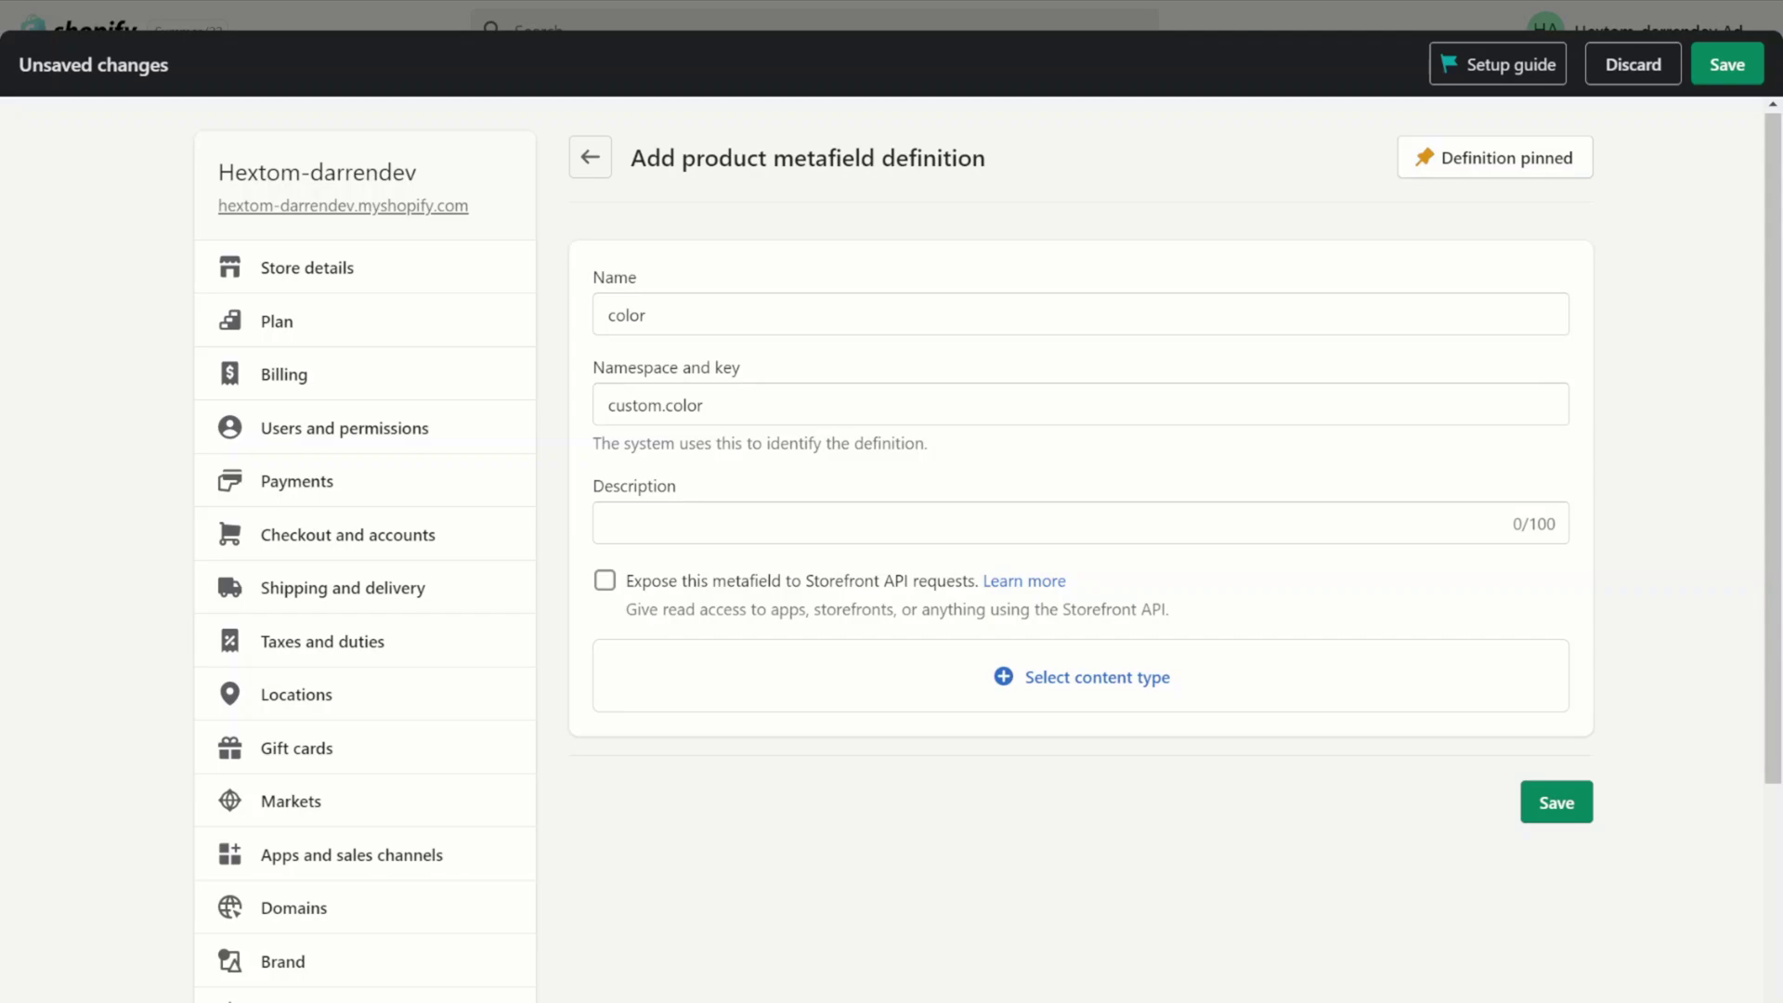
left_click(866, 694)
scroll(849, 490, "down", 5)
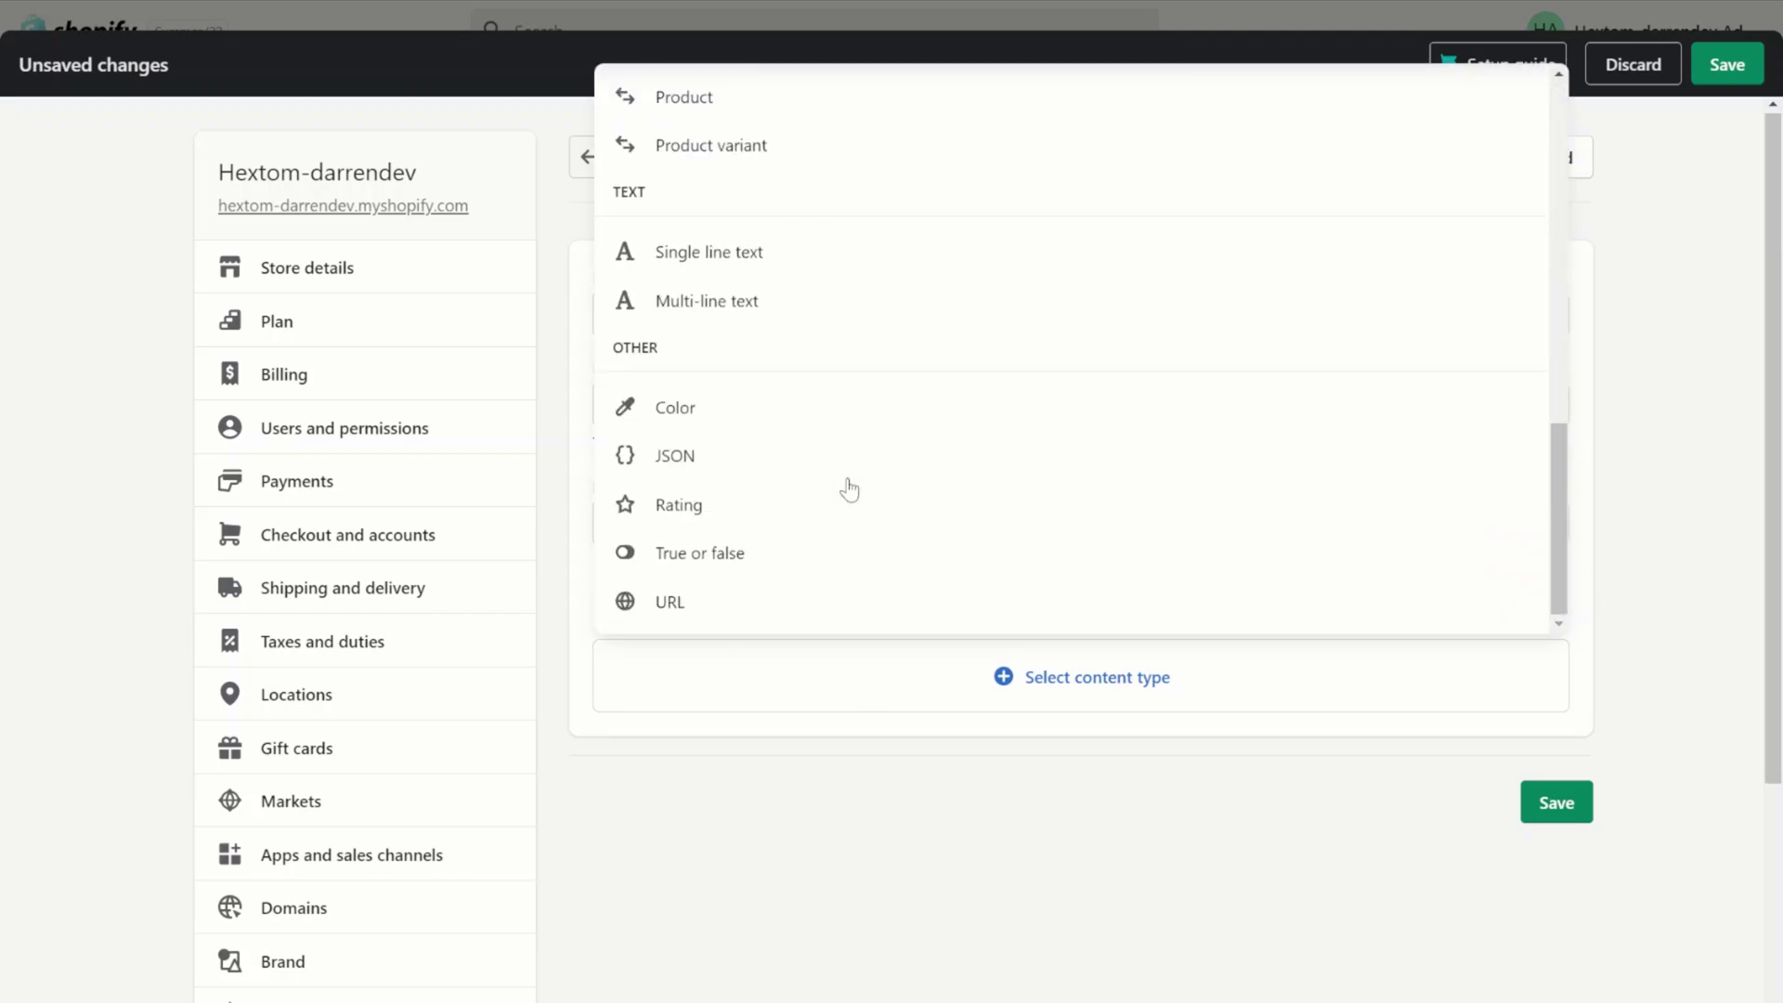
left_click(768, 414)
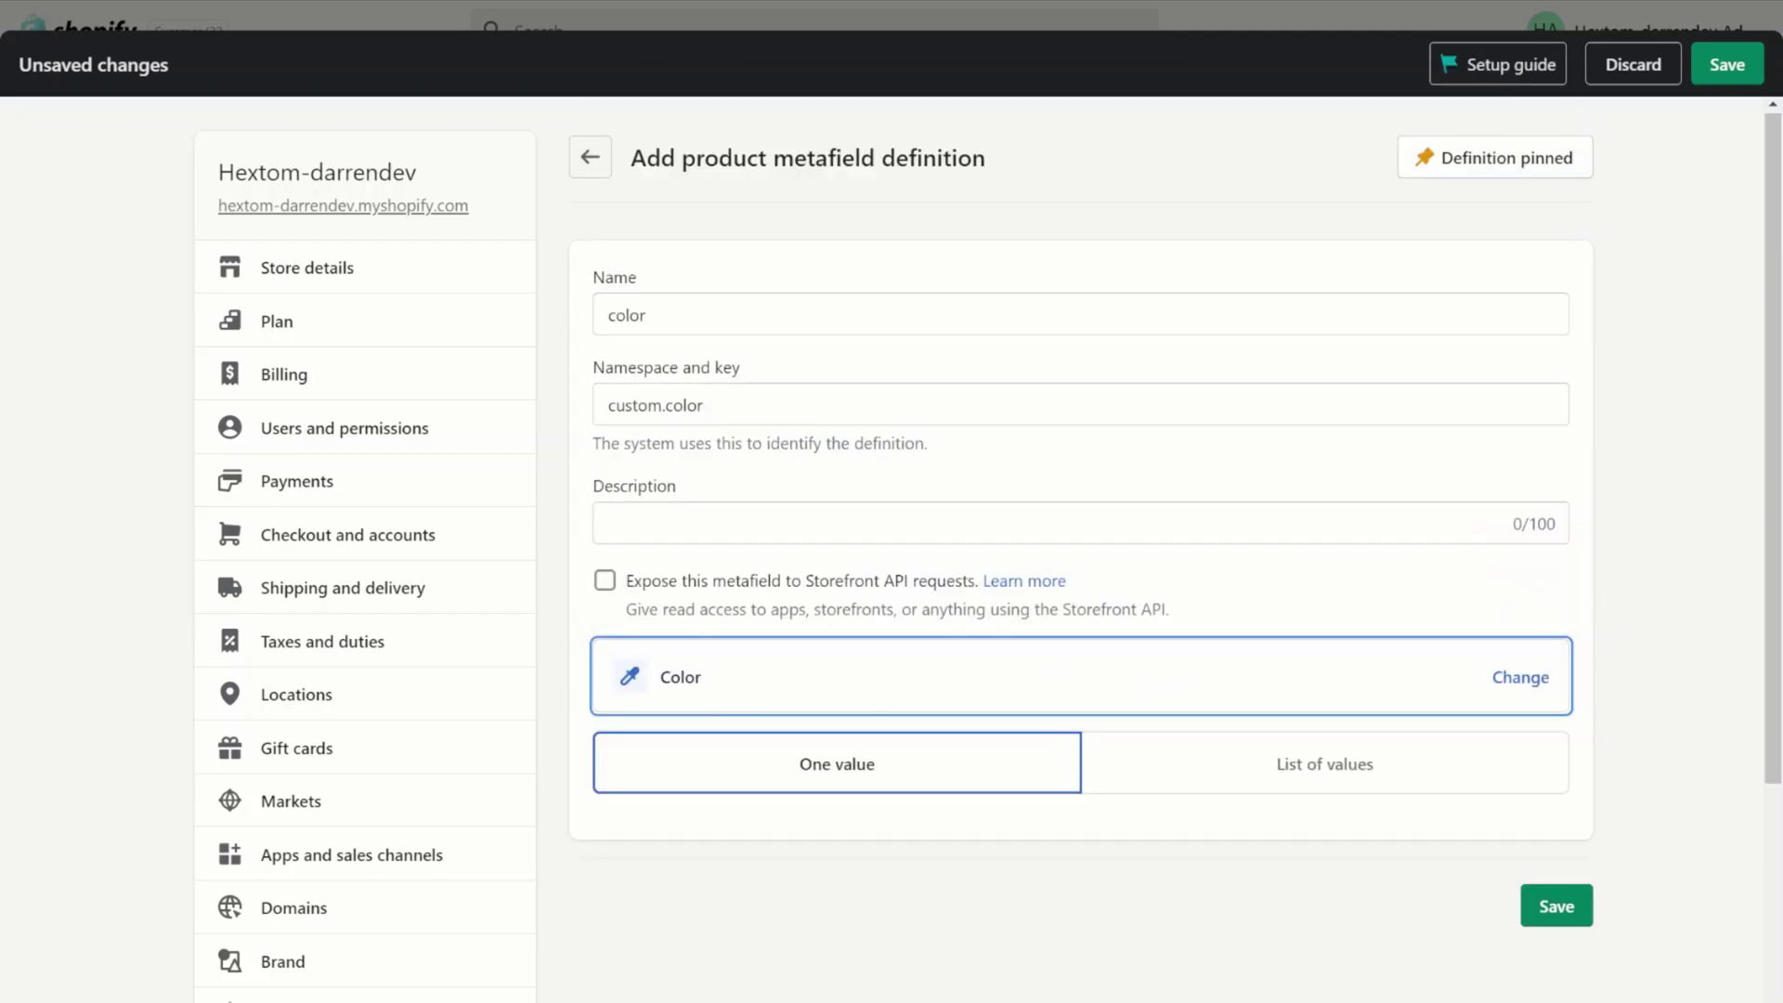
left_click(1229, 776)
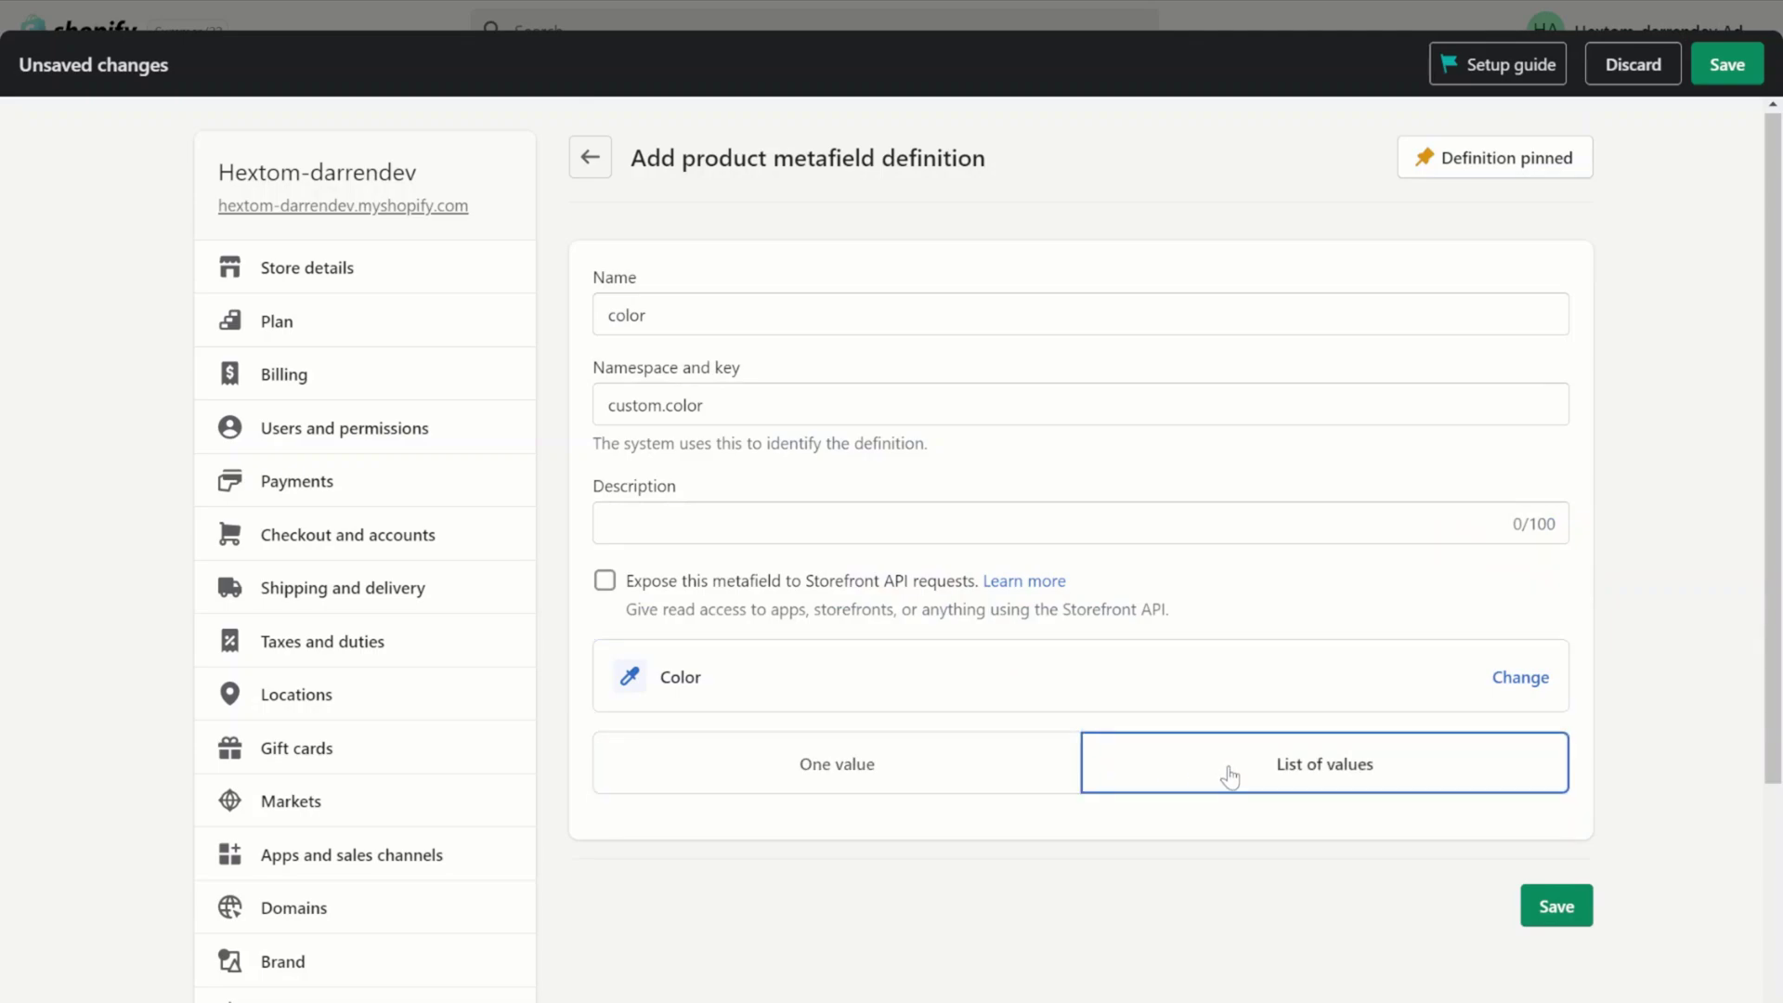
left_click(1553, 910)
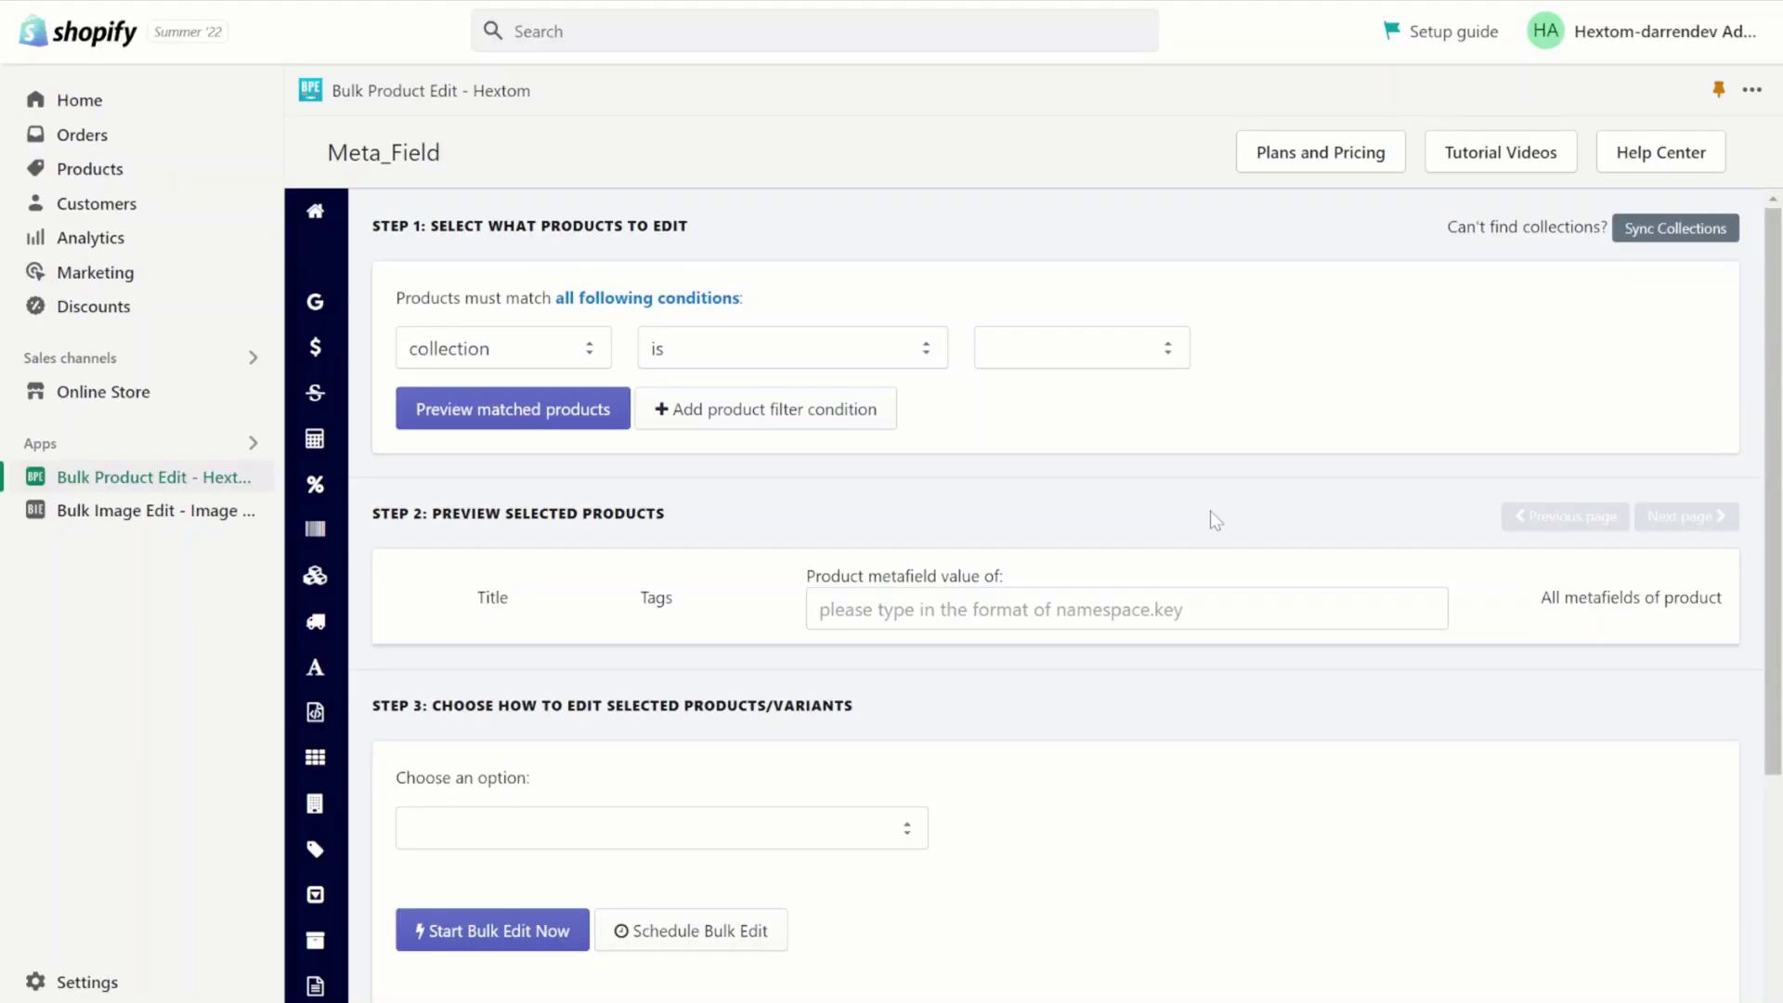
Filter products to collection Clothing and preview the matches: shirt, Pants and hat
left_click(997, 353)
left_click(1013, 408)
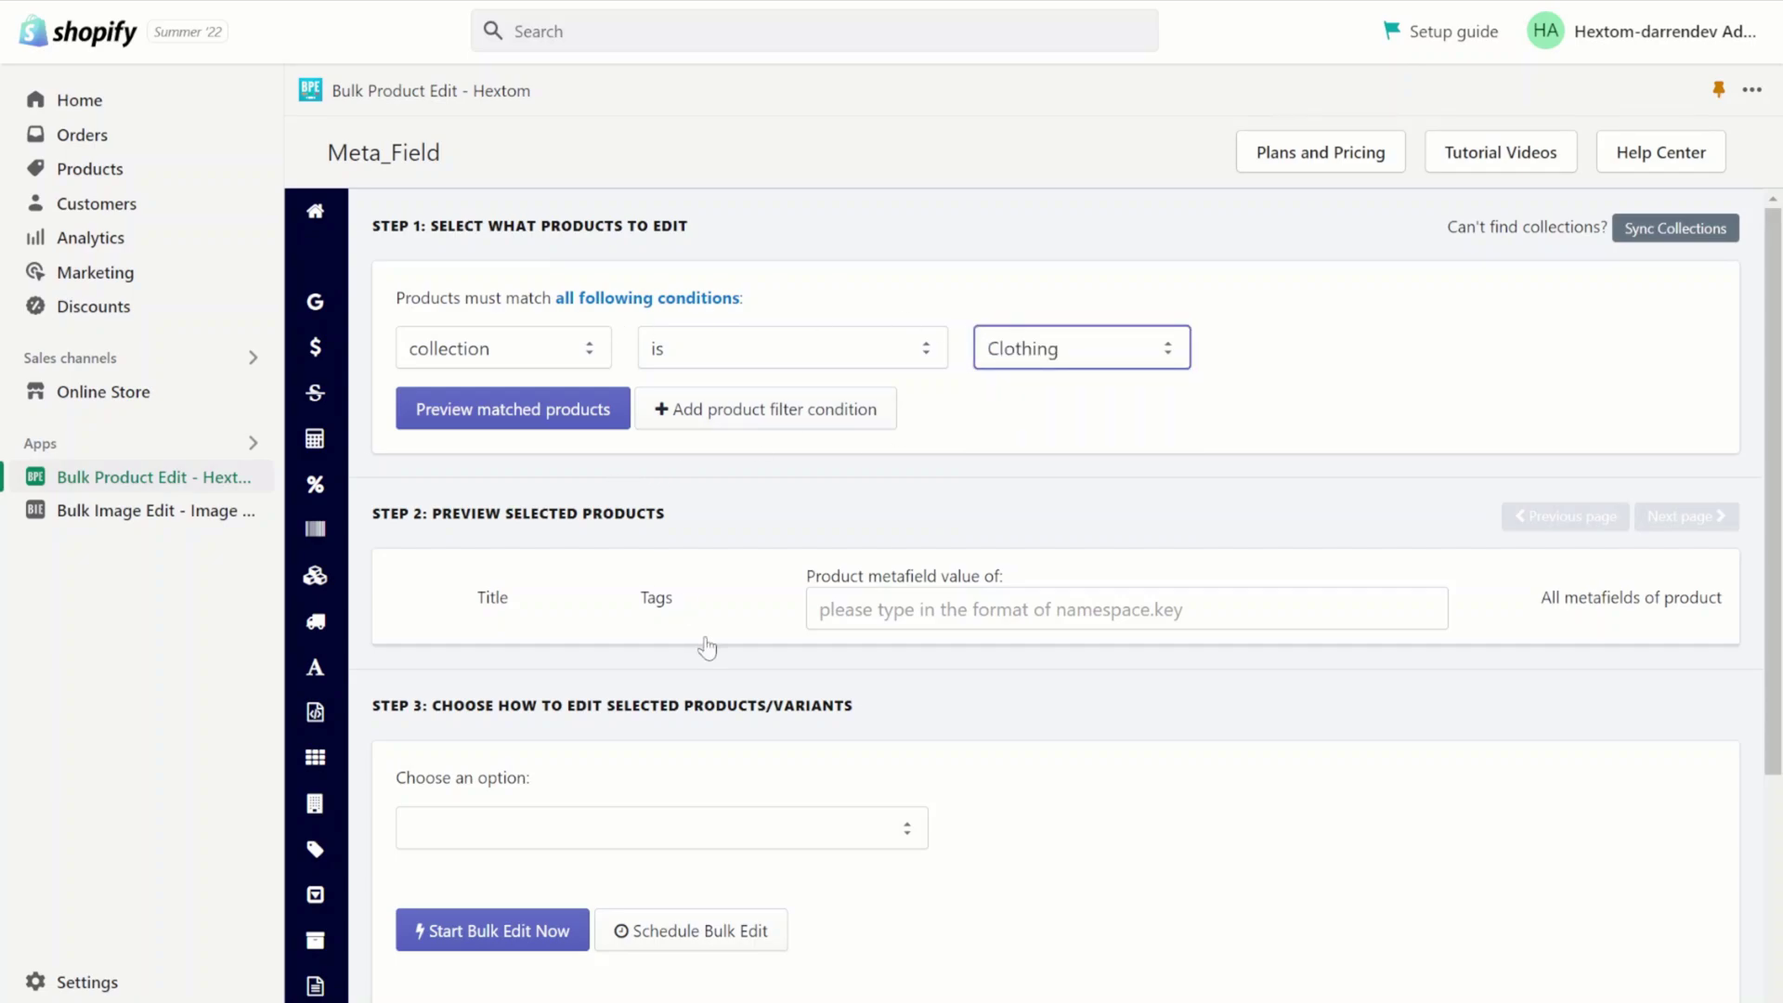
scroll(705, 645, "down", 2)
left_click(511, 258)
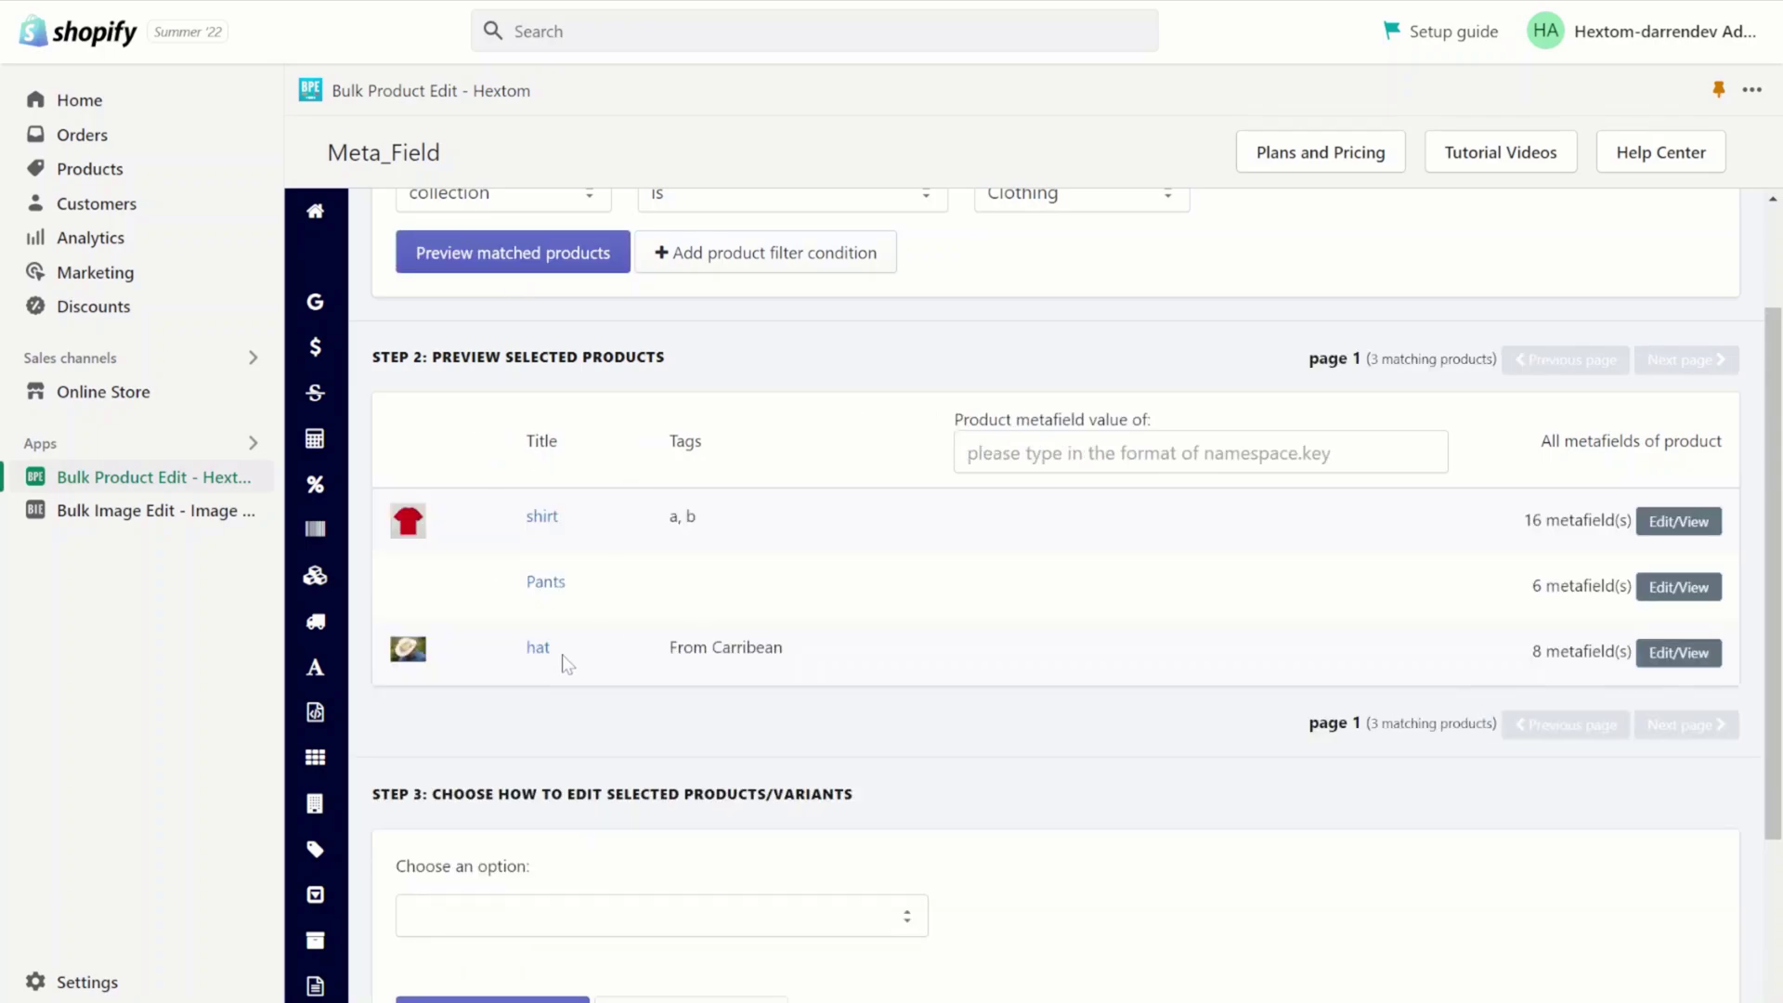
scroll(563, 662, "down", 3)
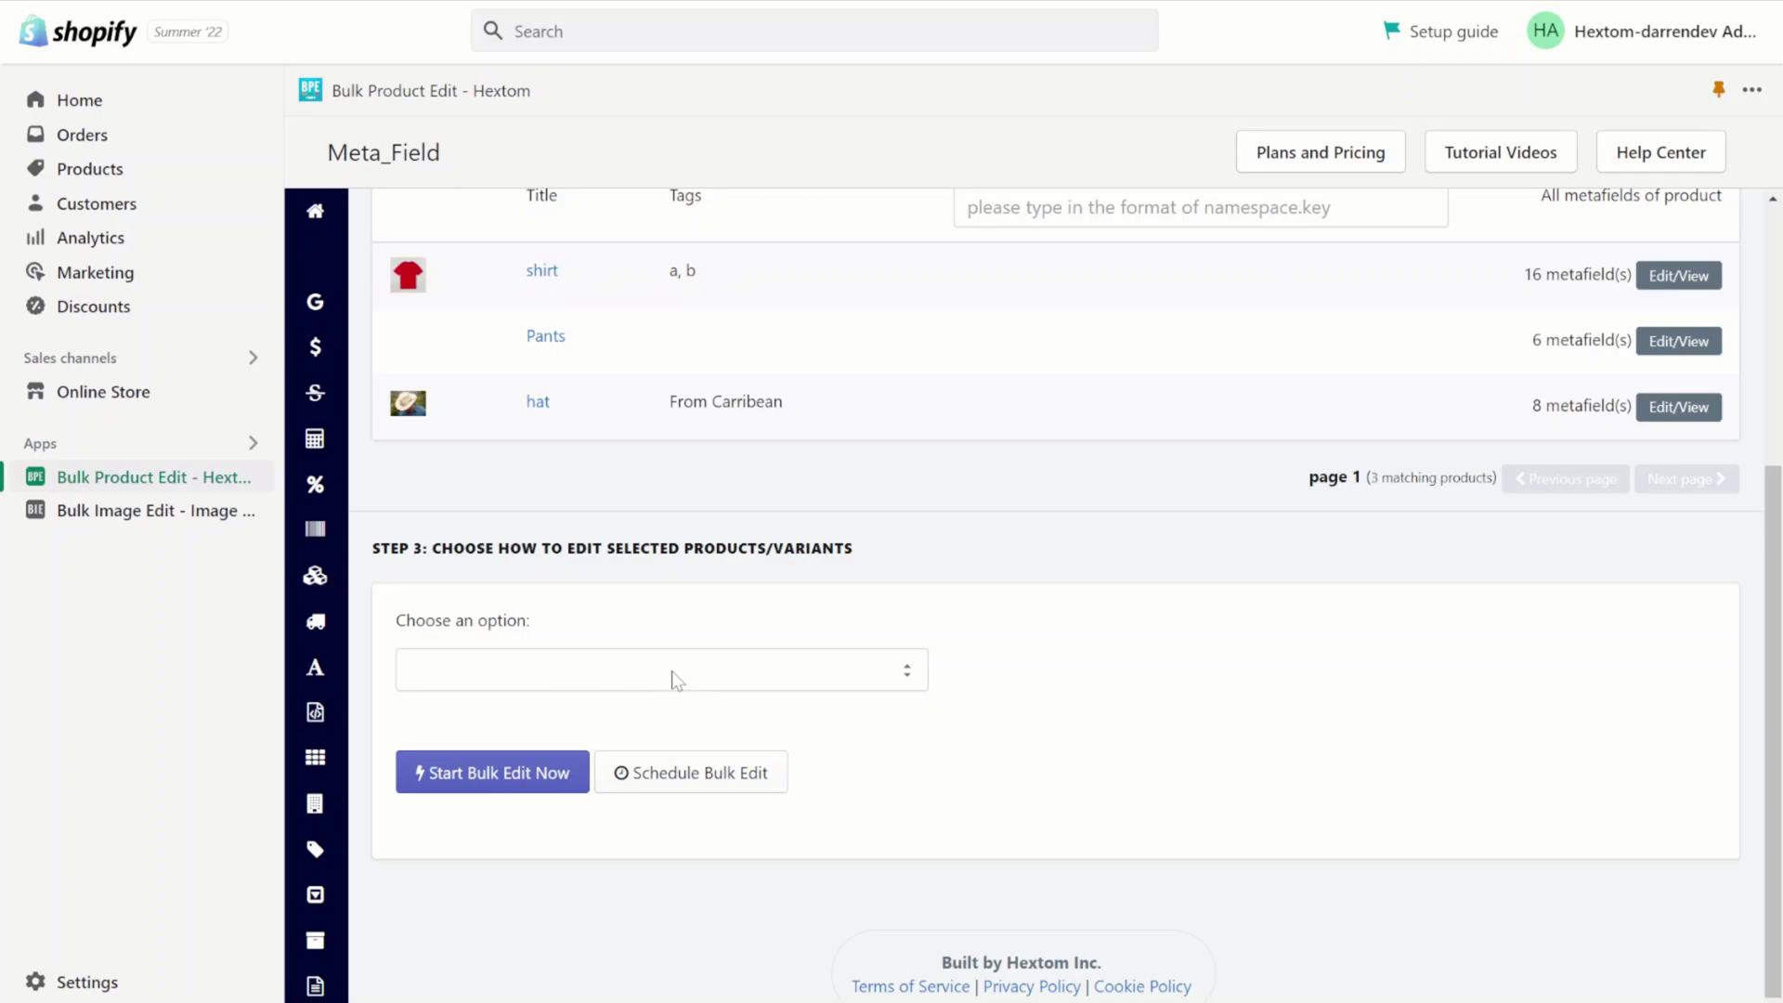
Choose 'add metafield to product' with namespace custom, key color and value type List of colors
left_click(634, 685)
left_click(589, 728)
scroll(808, 721, "down", 2)
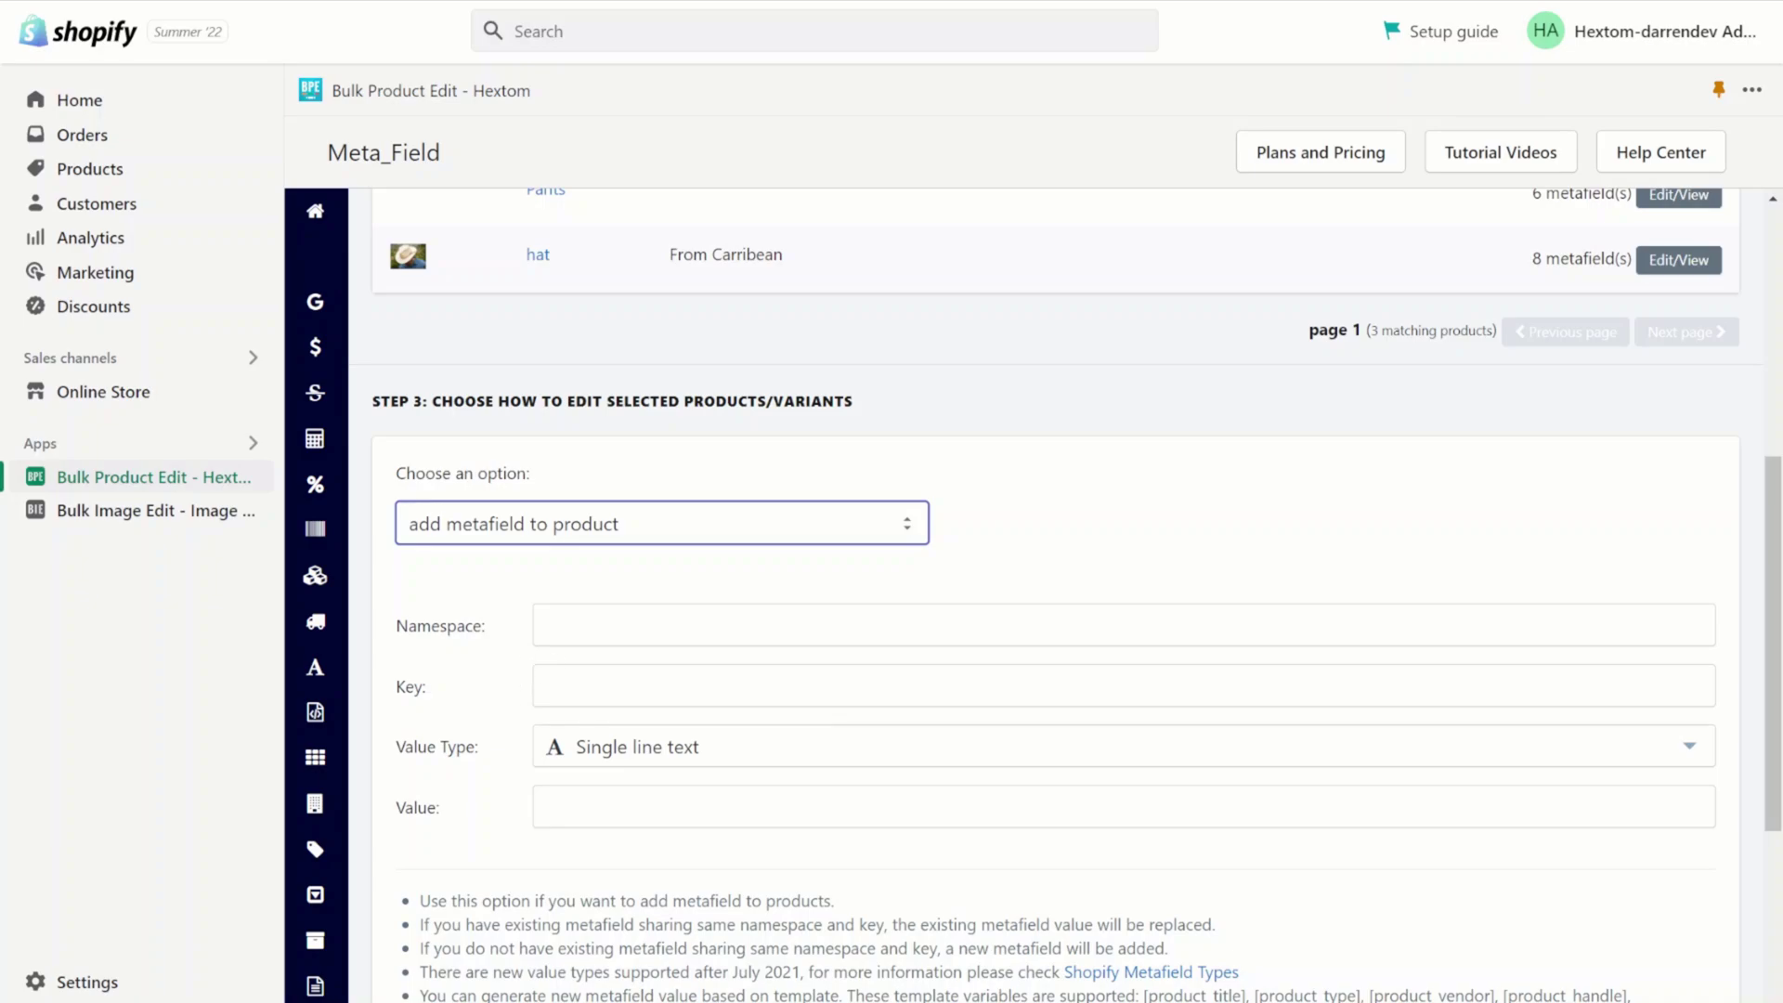
left_click(548, 625)
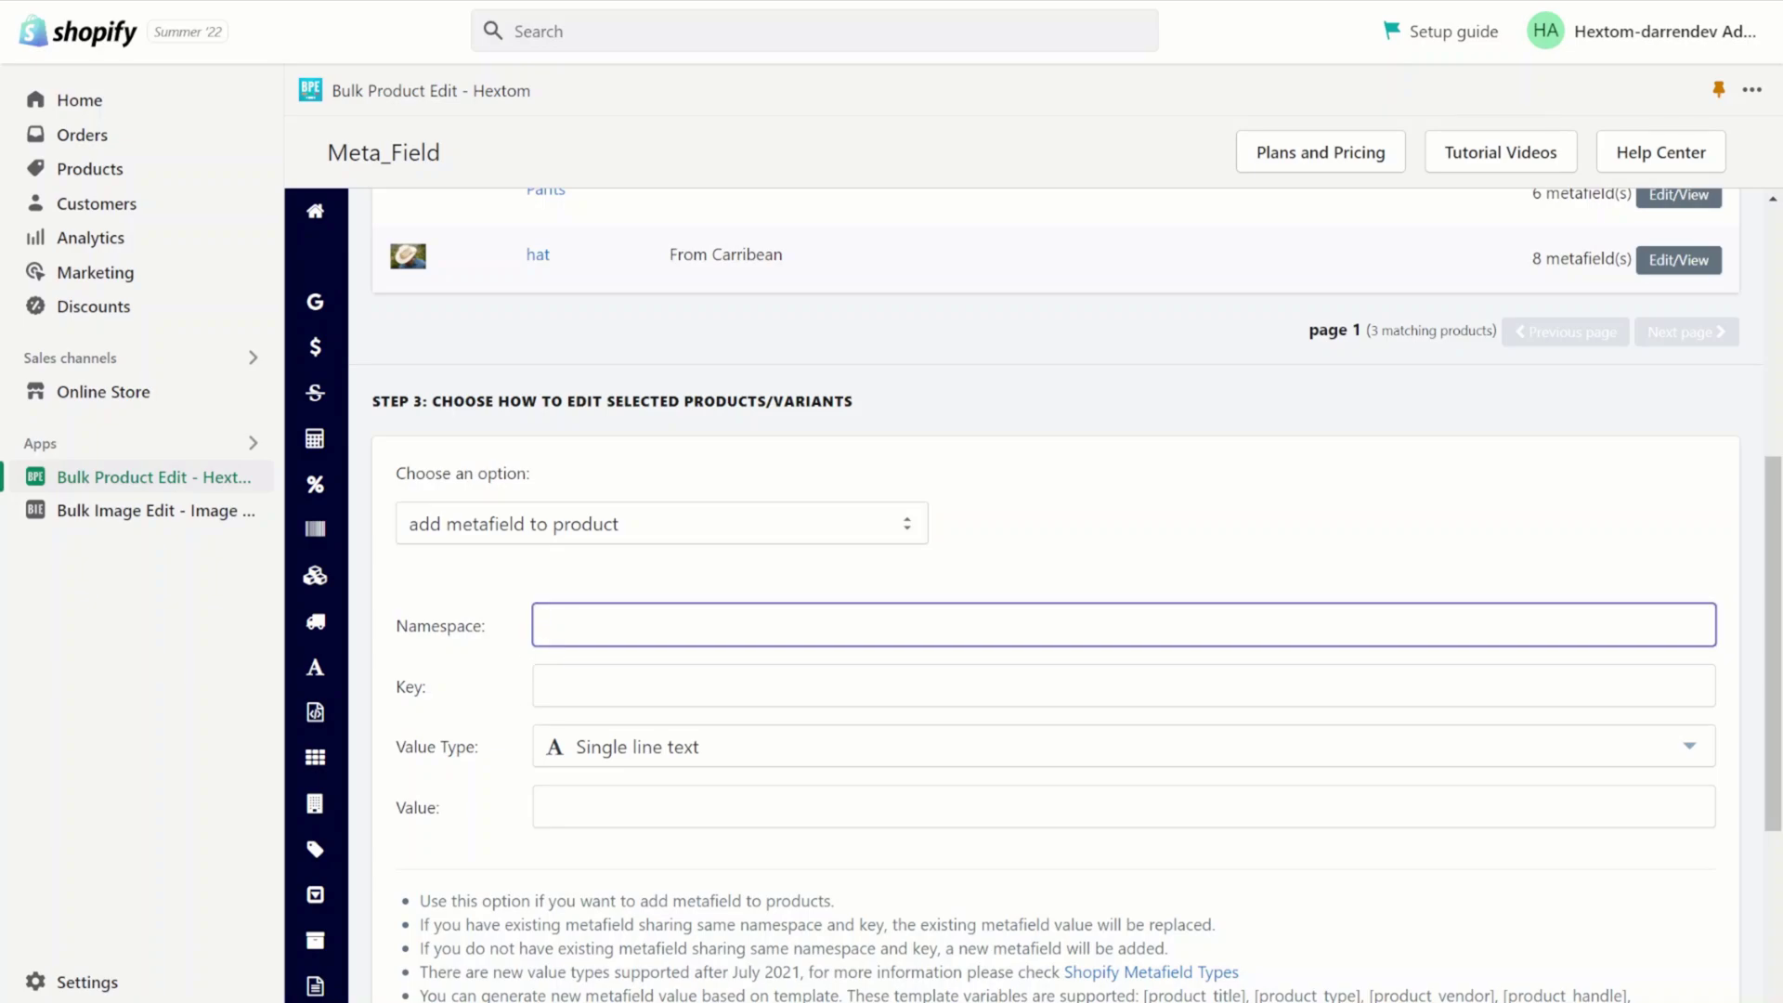
type("custom")
left_click(557, 686)
type("color")
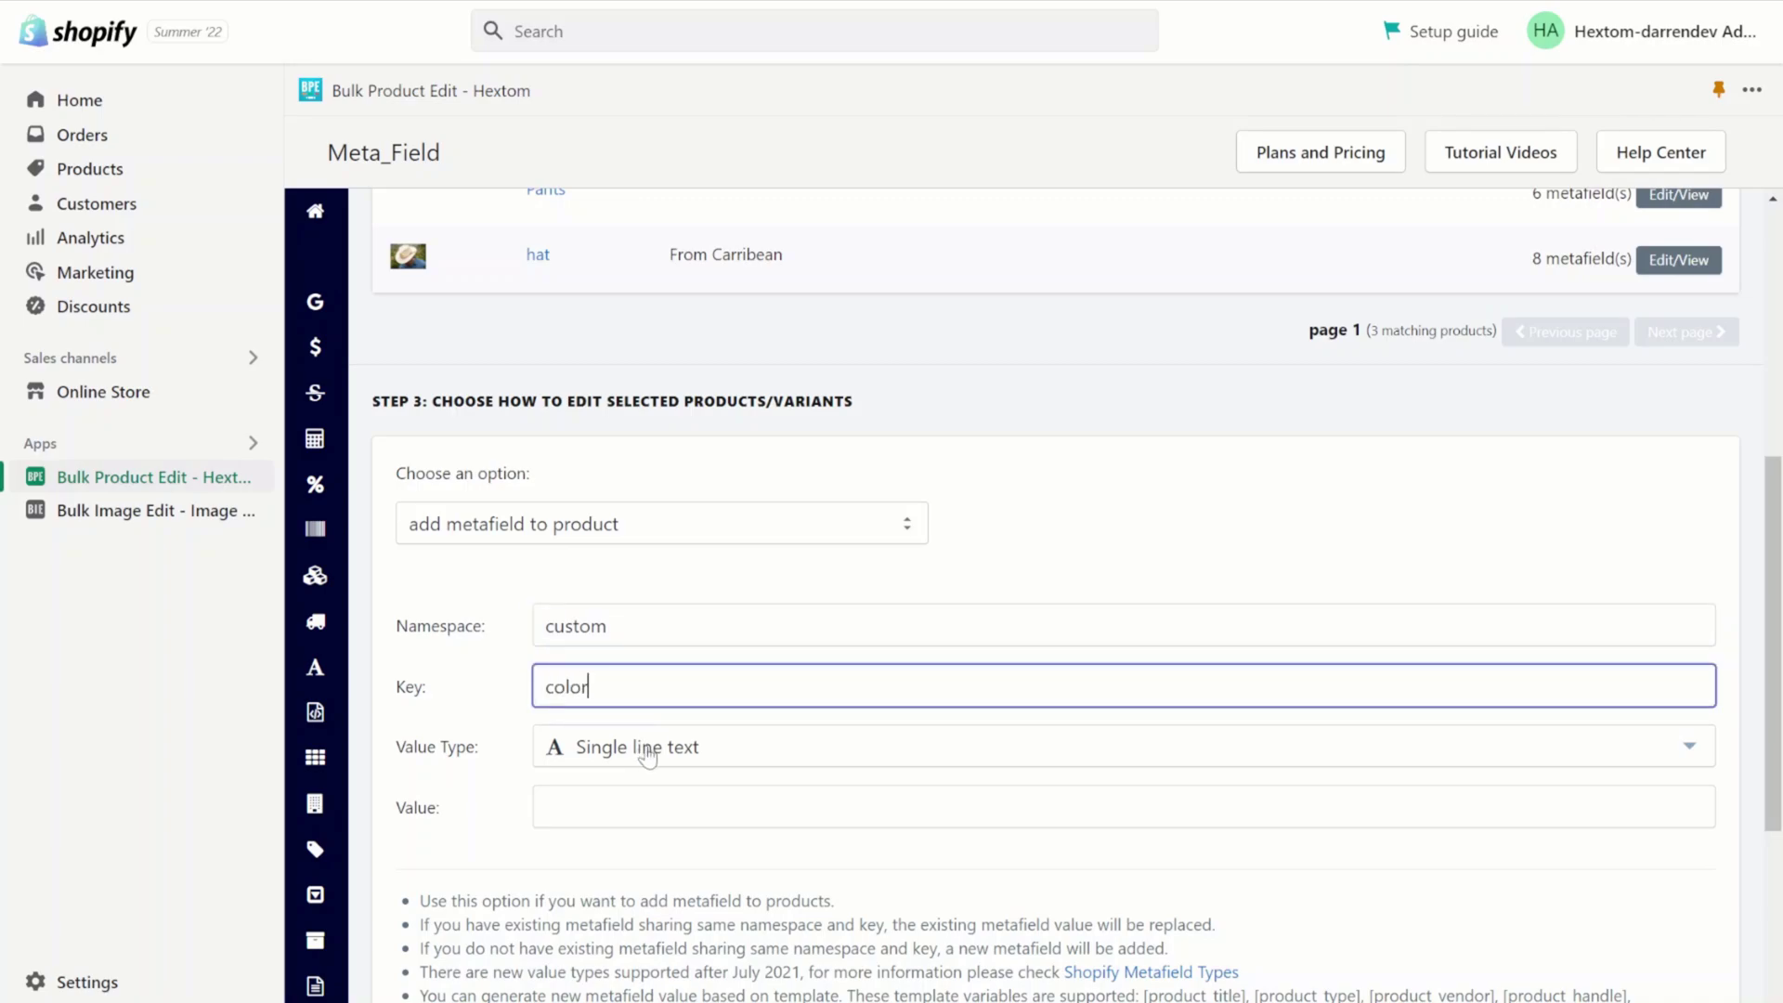
left_click(640, 748)
scroll(728, 867, "down", 5)
scroll(728, 867, "down", 6)
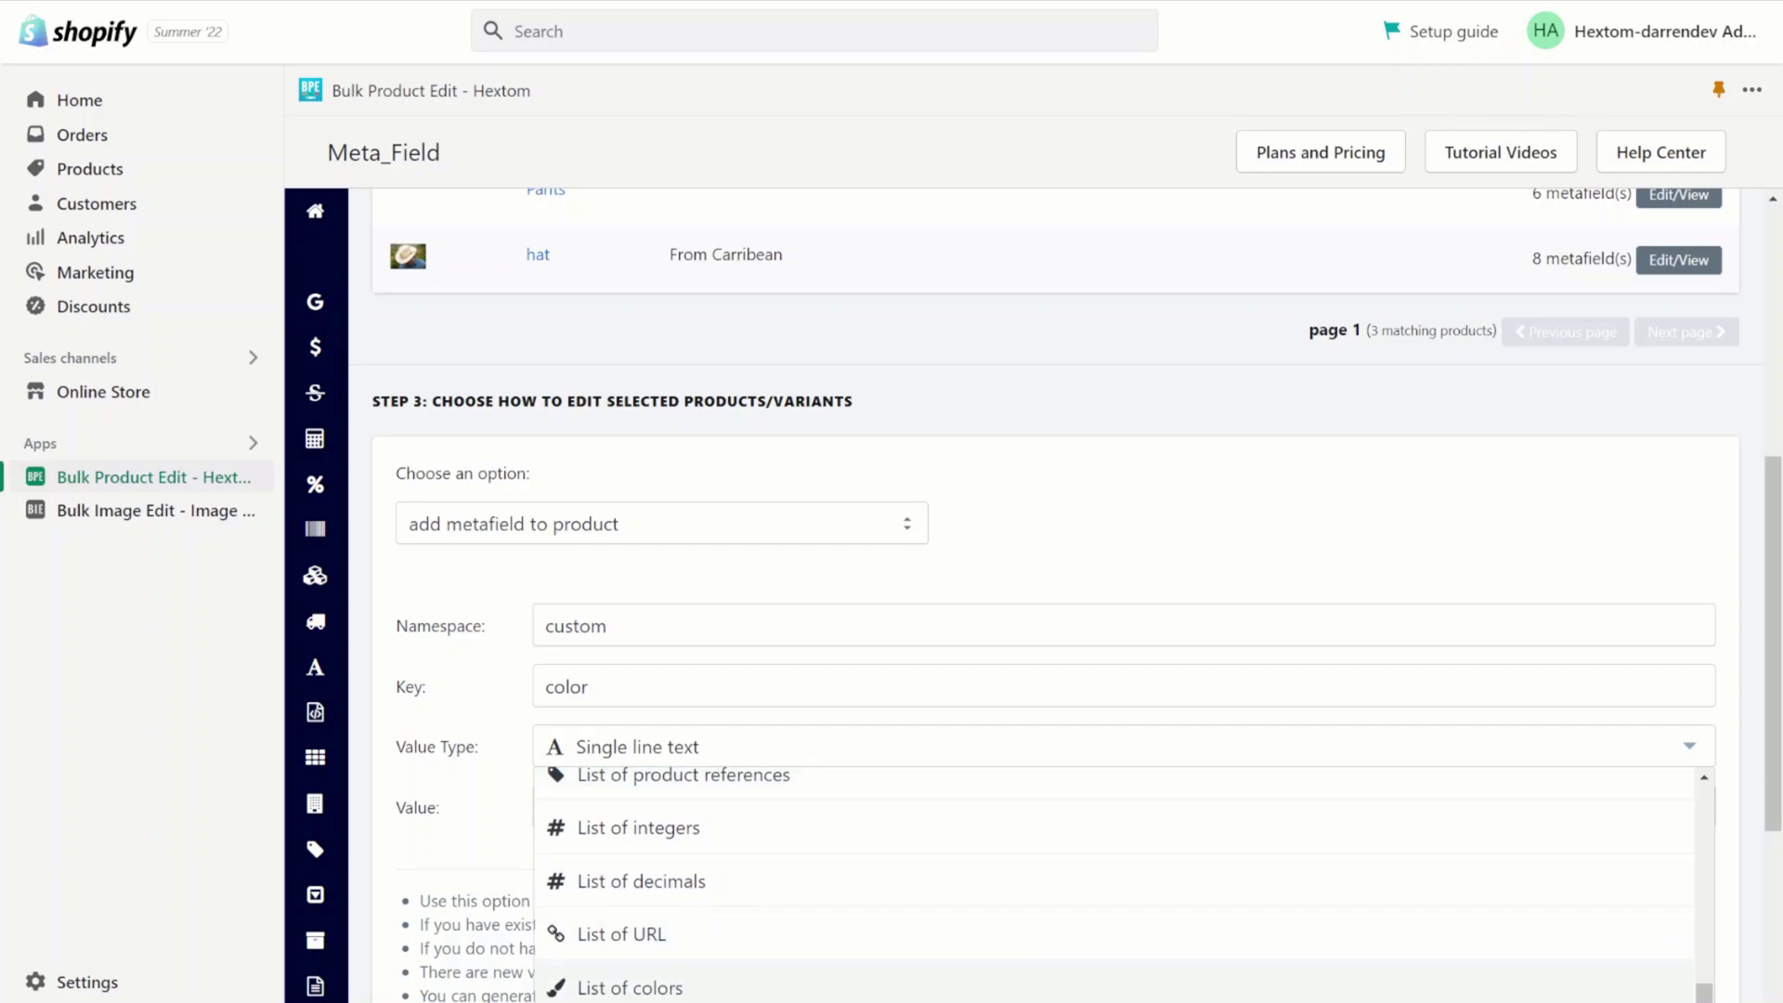
left_click(624, 986)
scroll(826, 672, "down", 2)
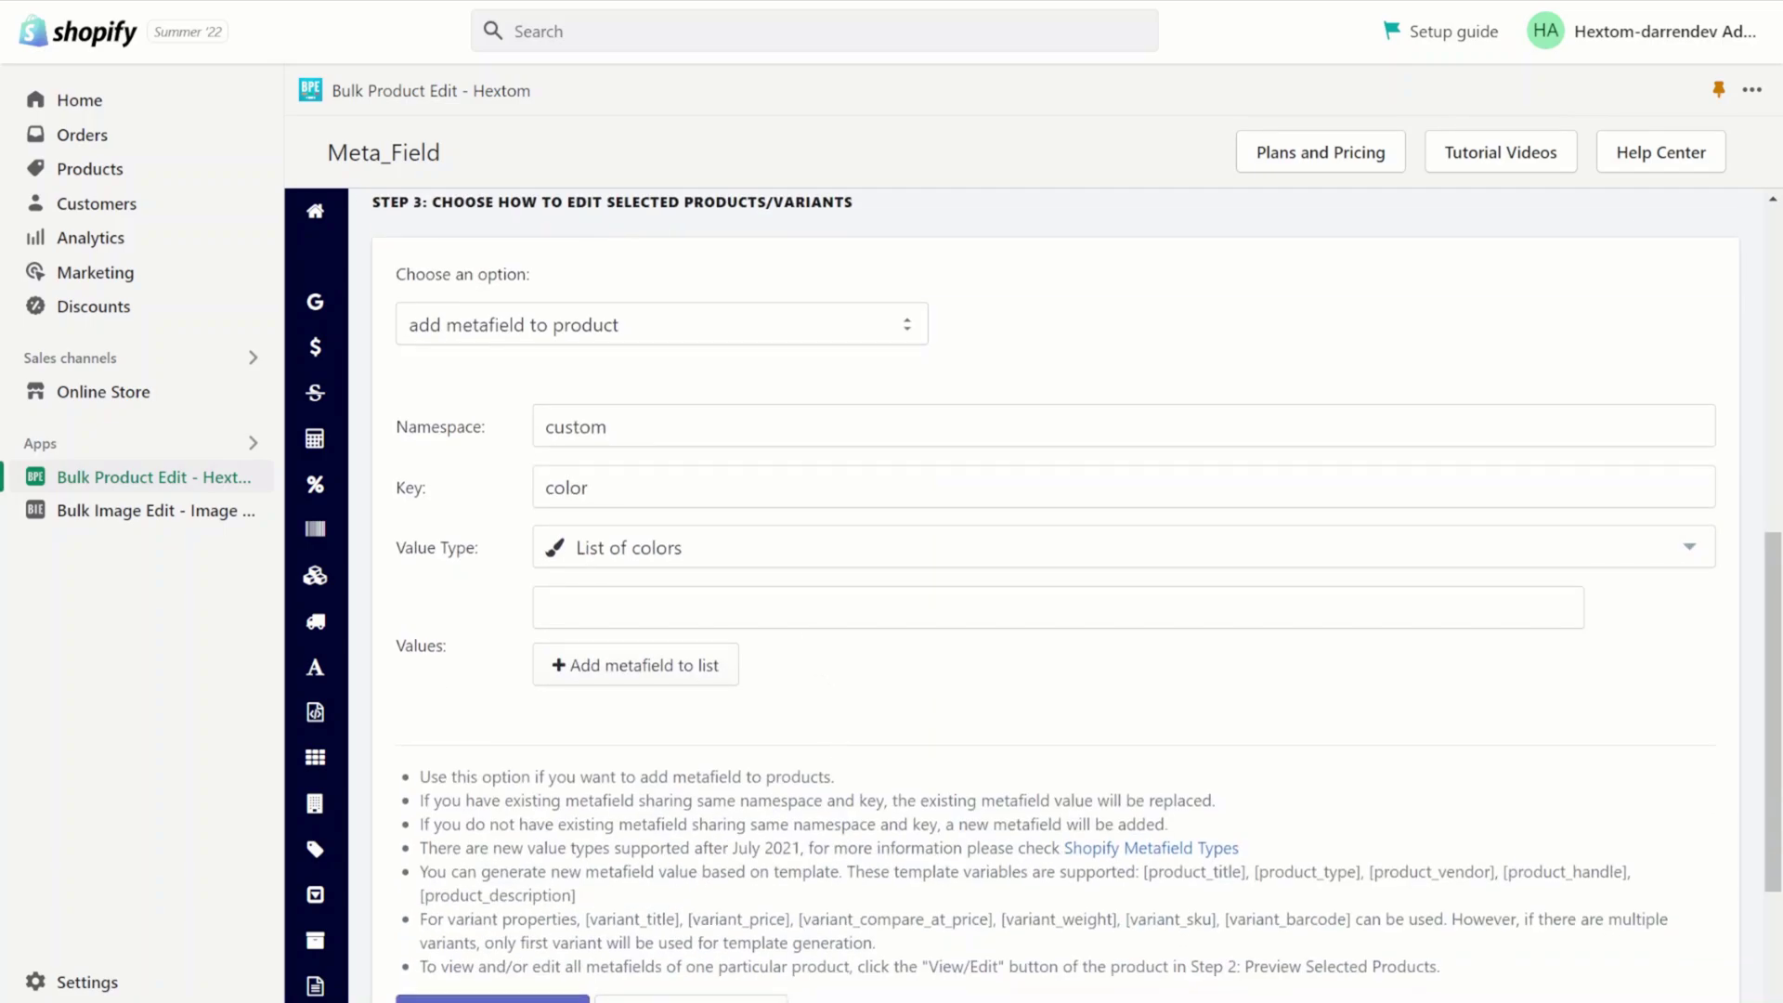
Set the first two color values to red #c63b3b and blue #3a599d
left_click(826, 608)
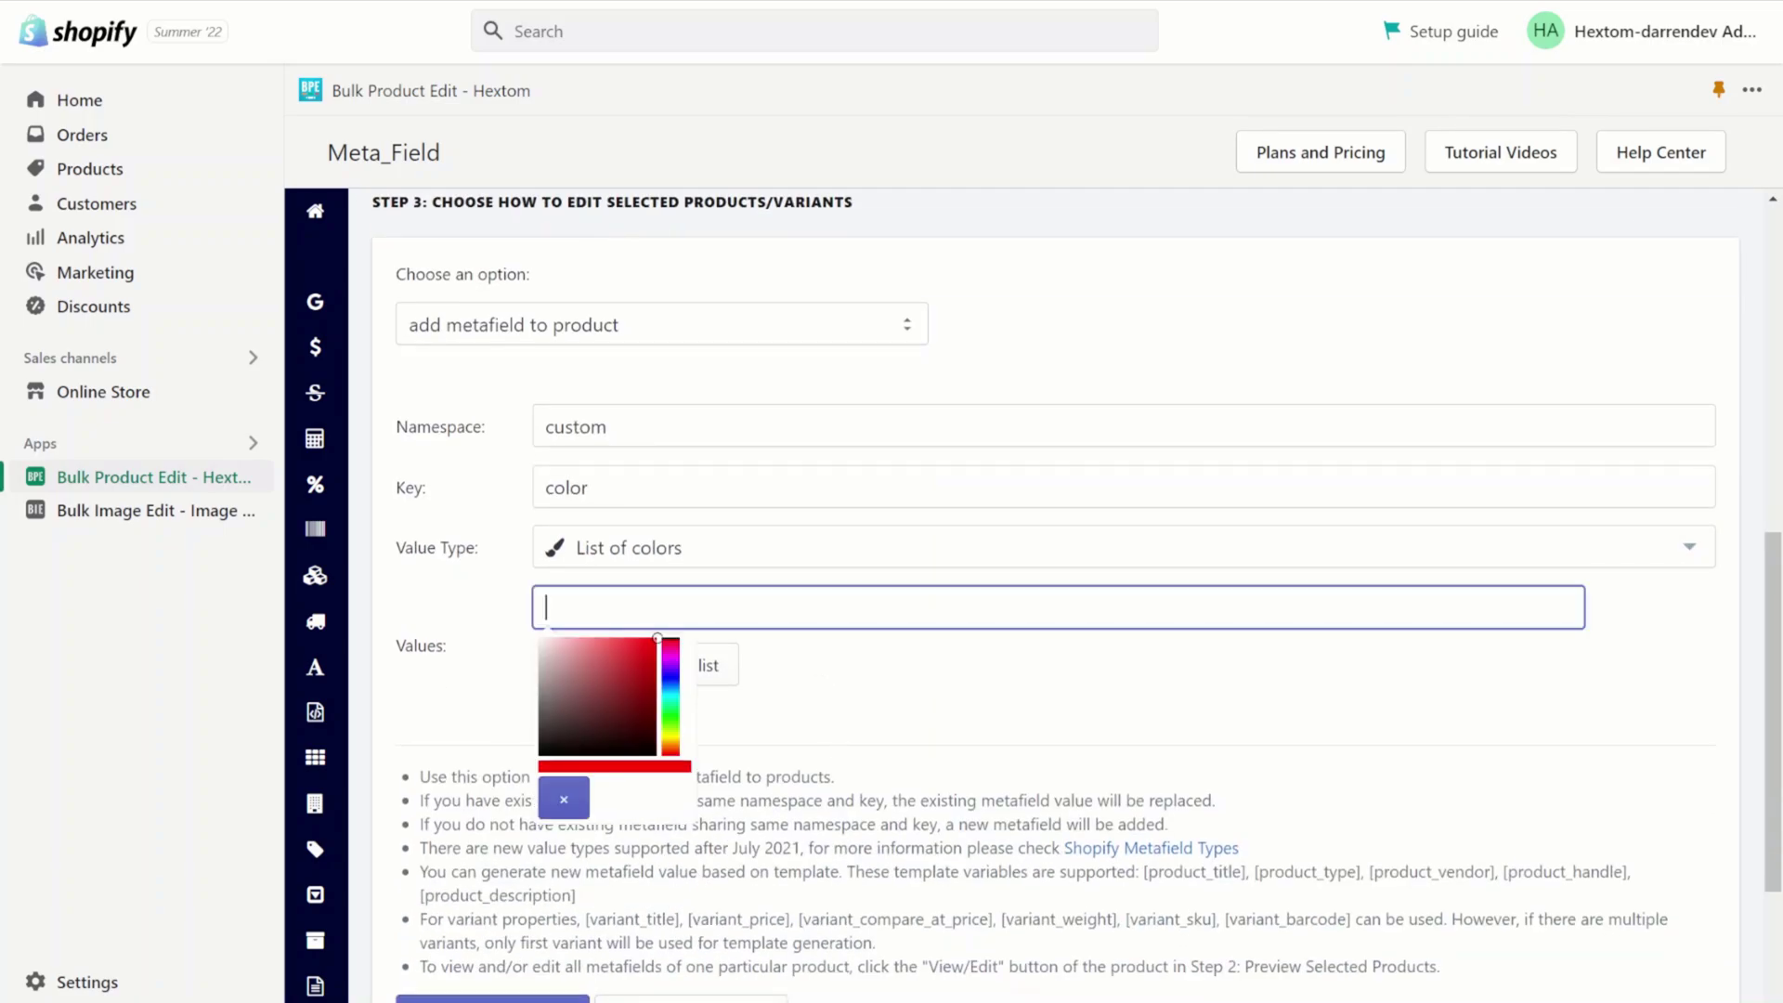
left_click(622, 664)
left_click(846, 684)
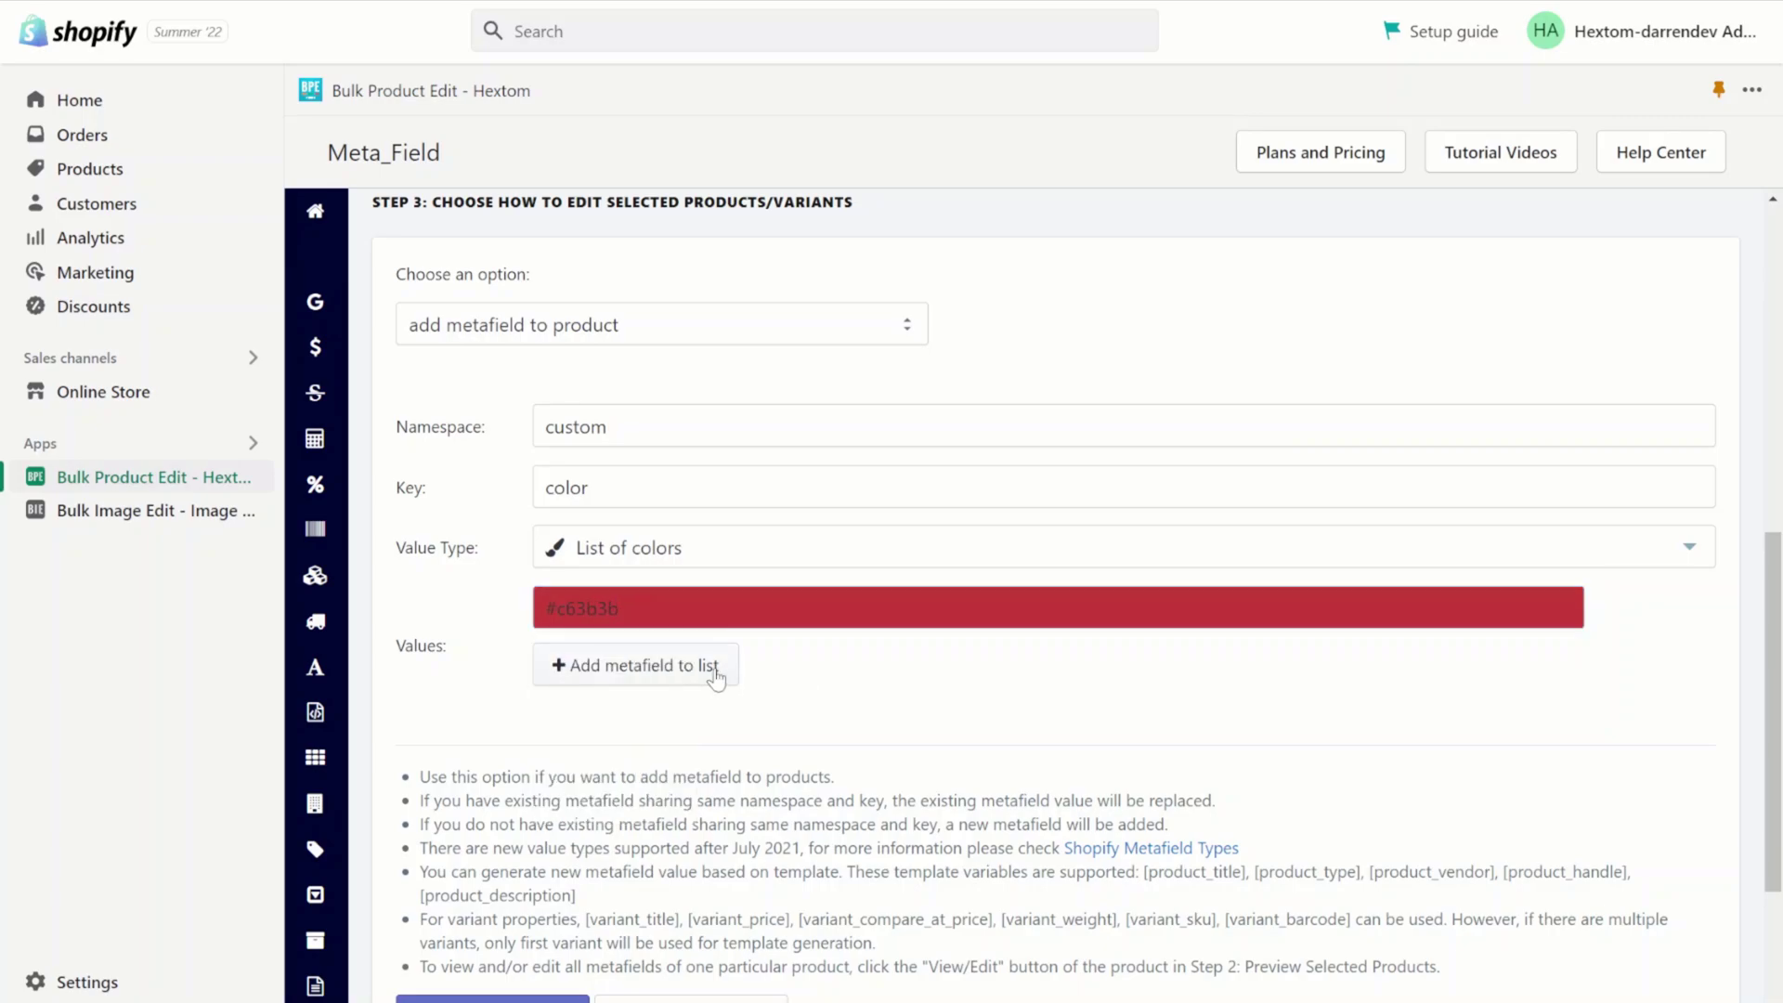
left_click(710, 669)
left_click(710, 664)
left_click(670, 734)
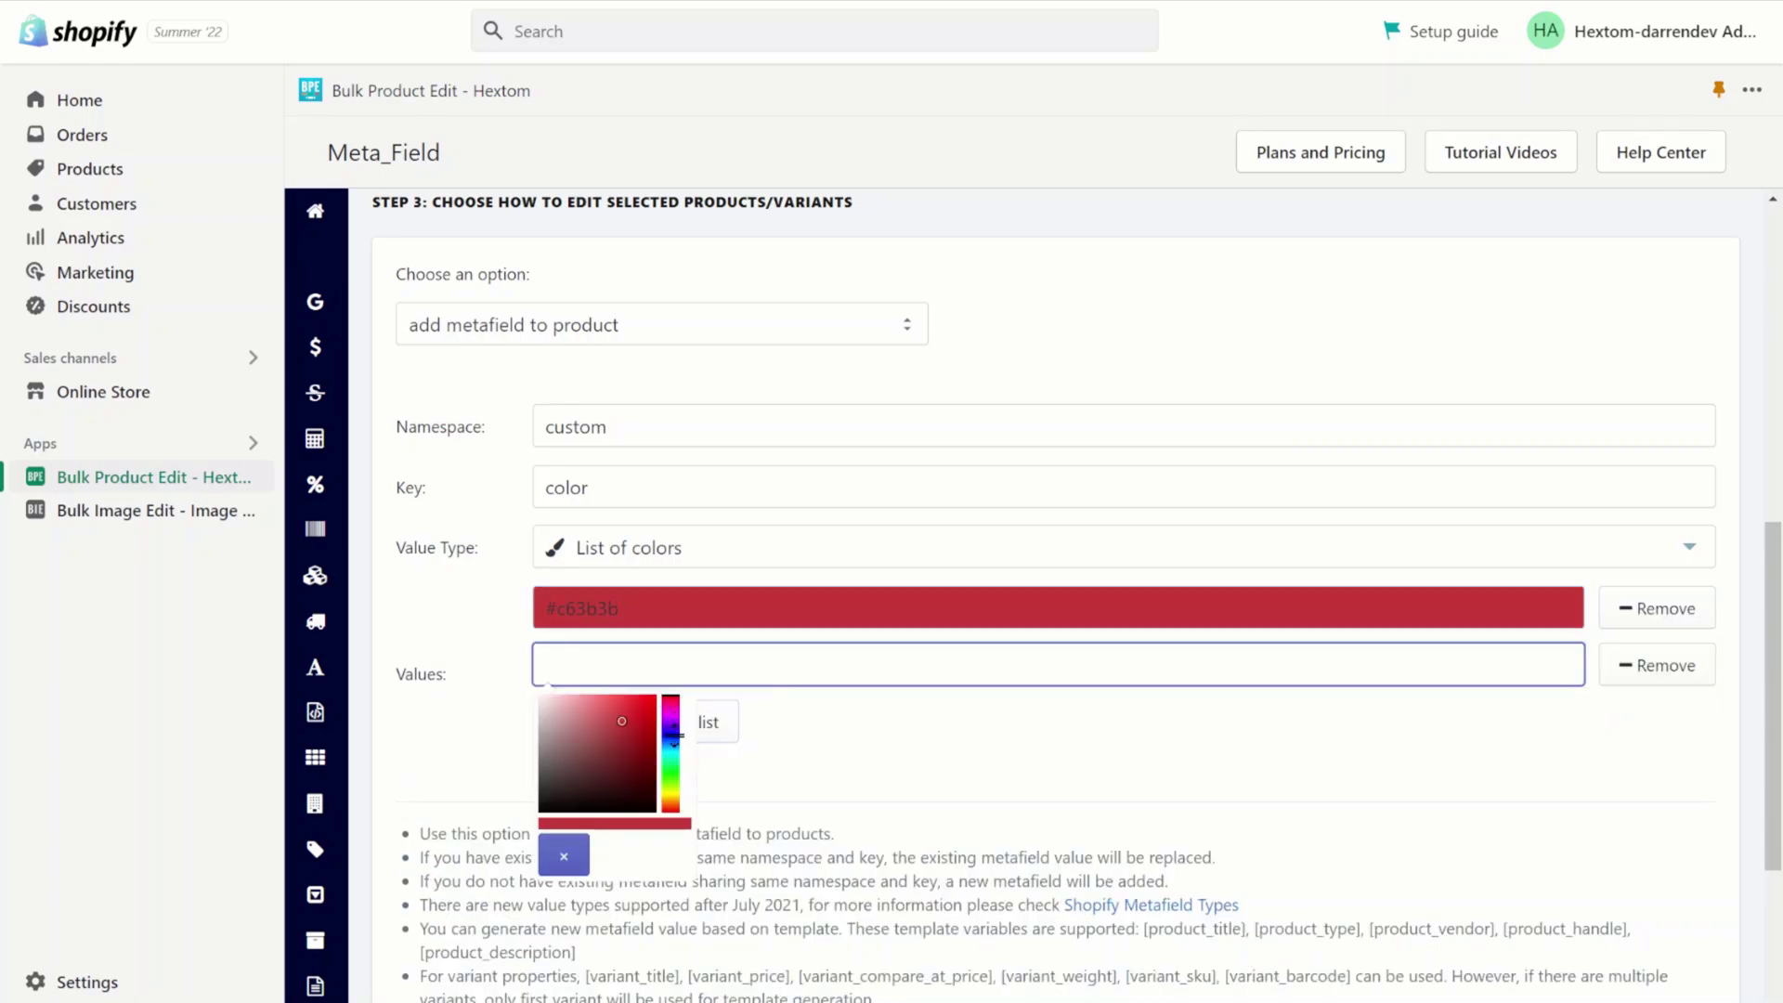
left_click(608, 740)
left_click(610, 742)
Add green #3daf3f as the third color and start the bulk edit
left_click(708, 733)
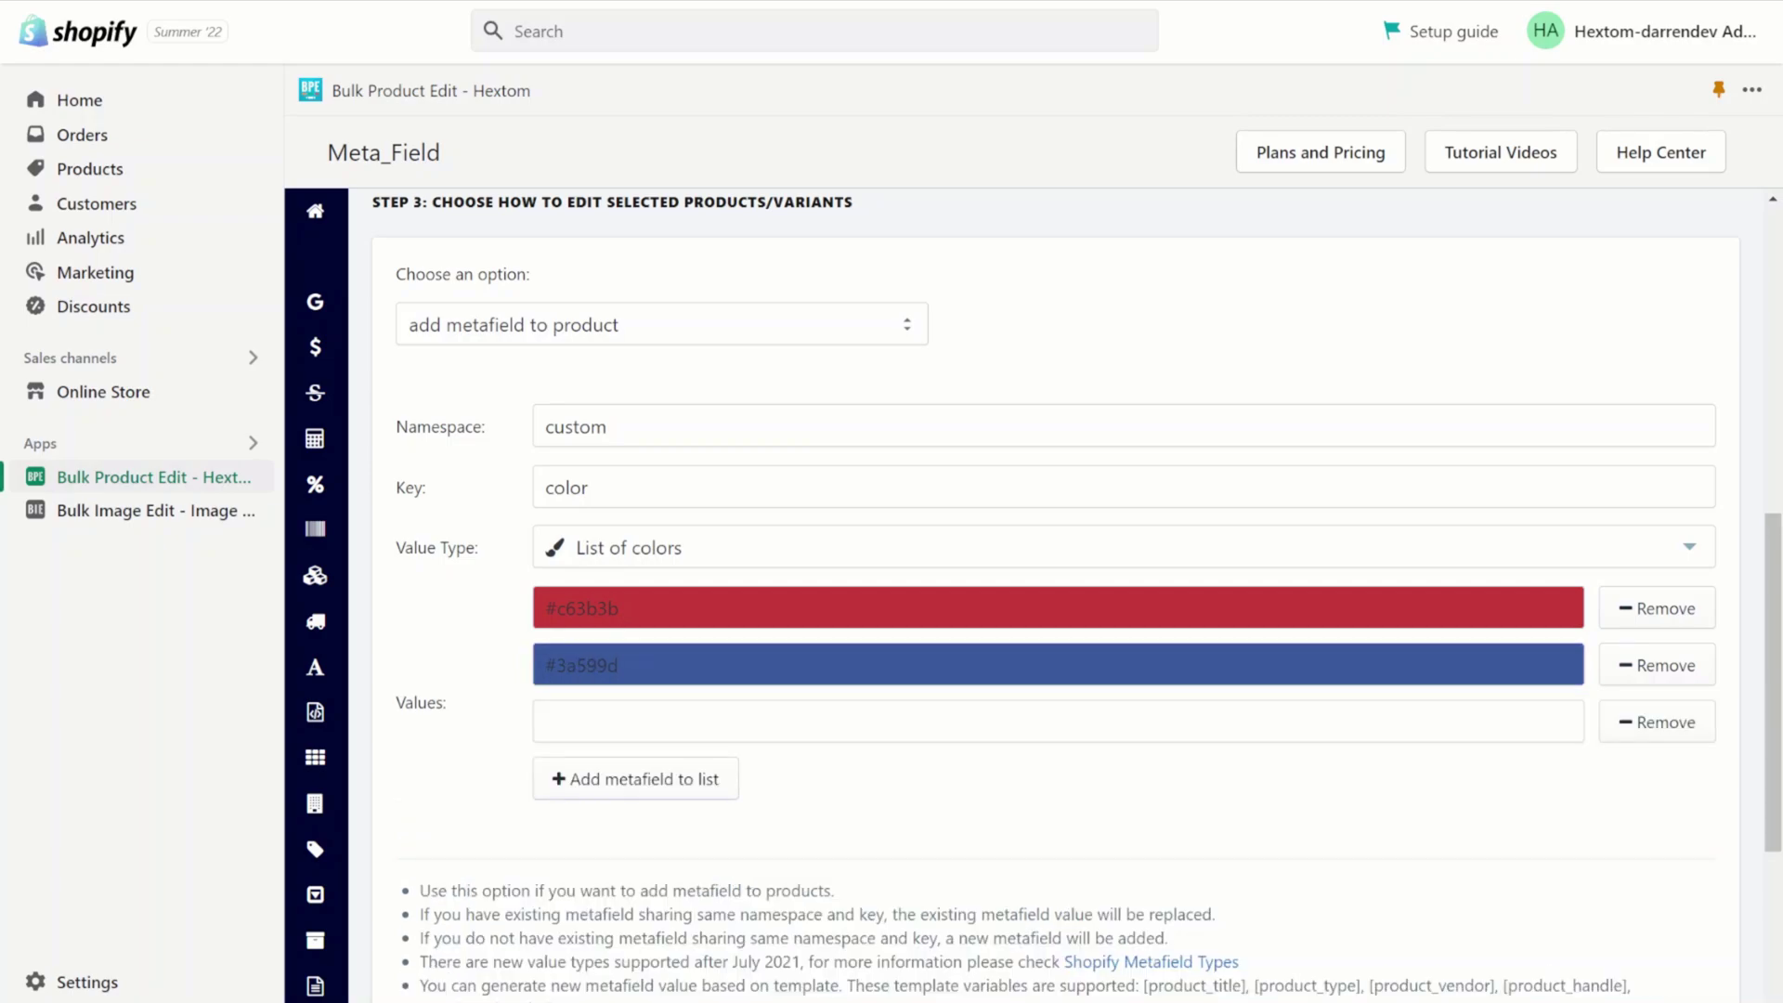
left_click(710, 722)
left_click(671, 829)
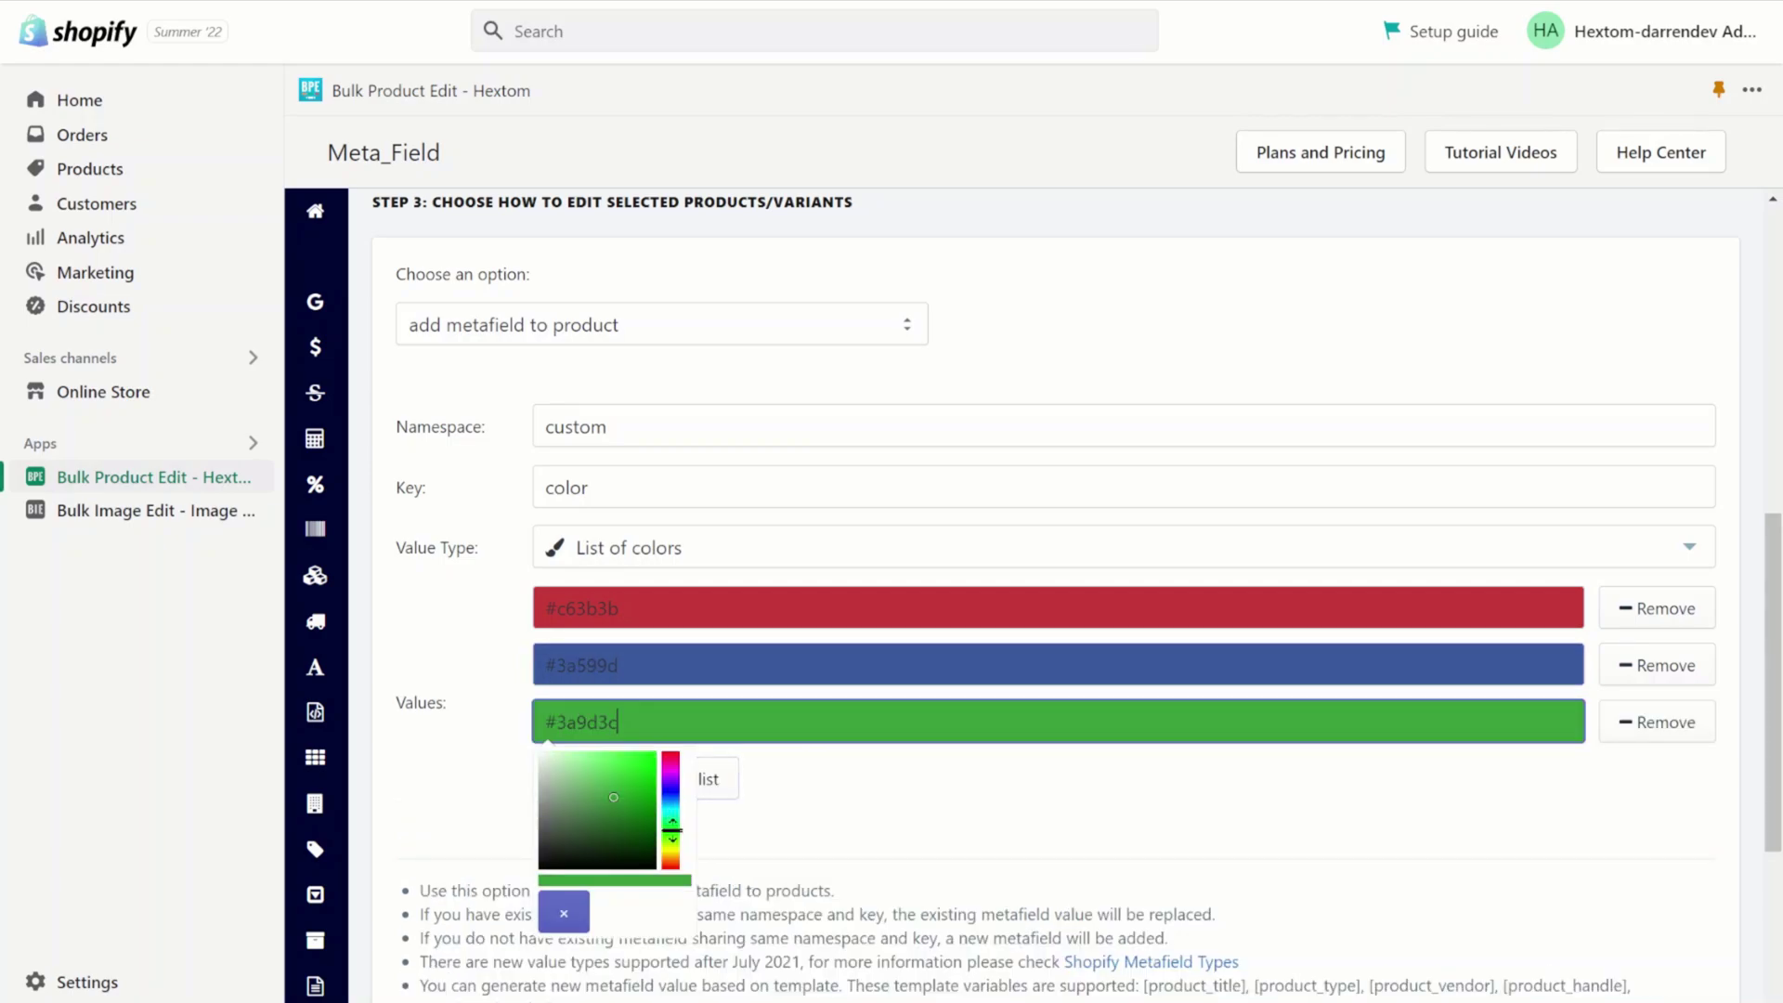
left_click(616, 791)
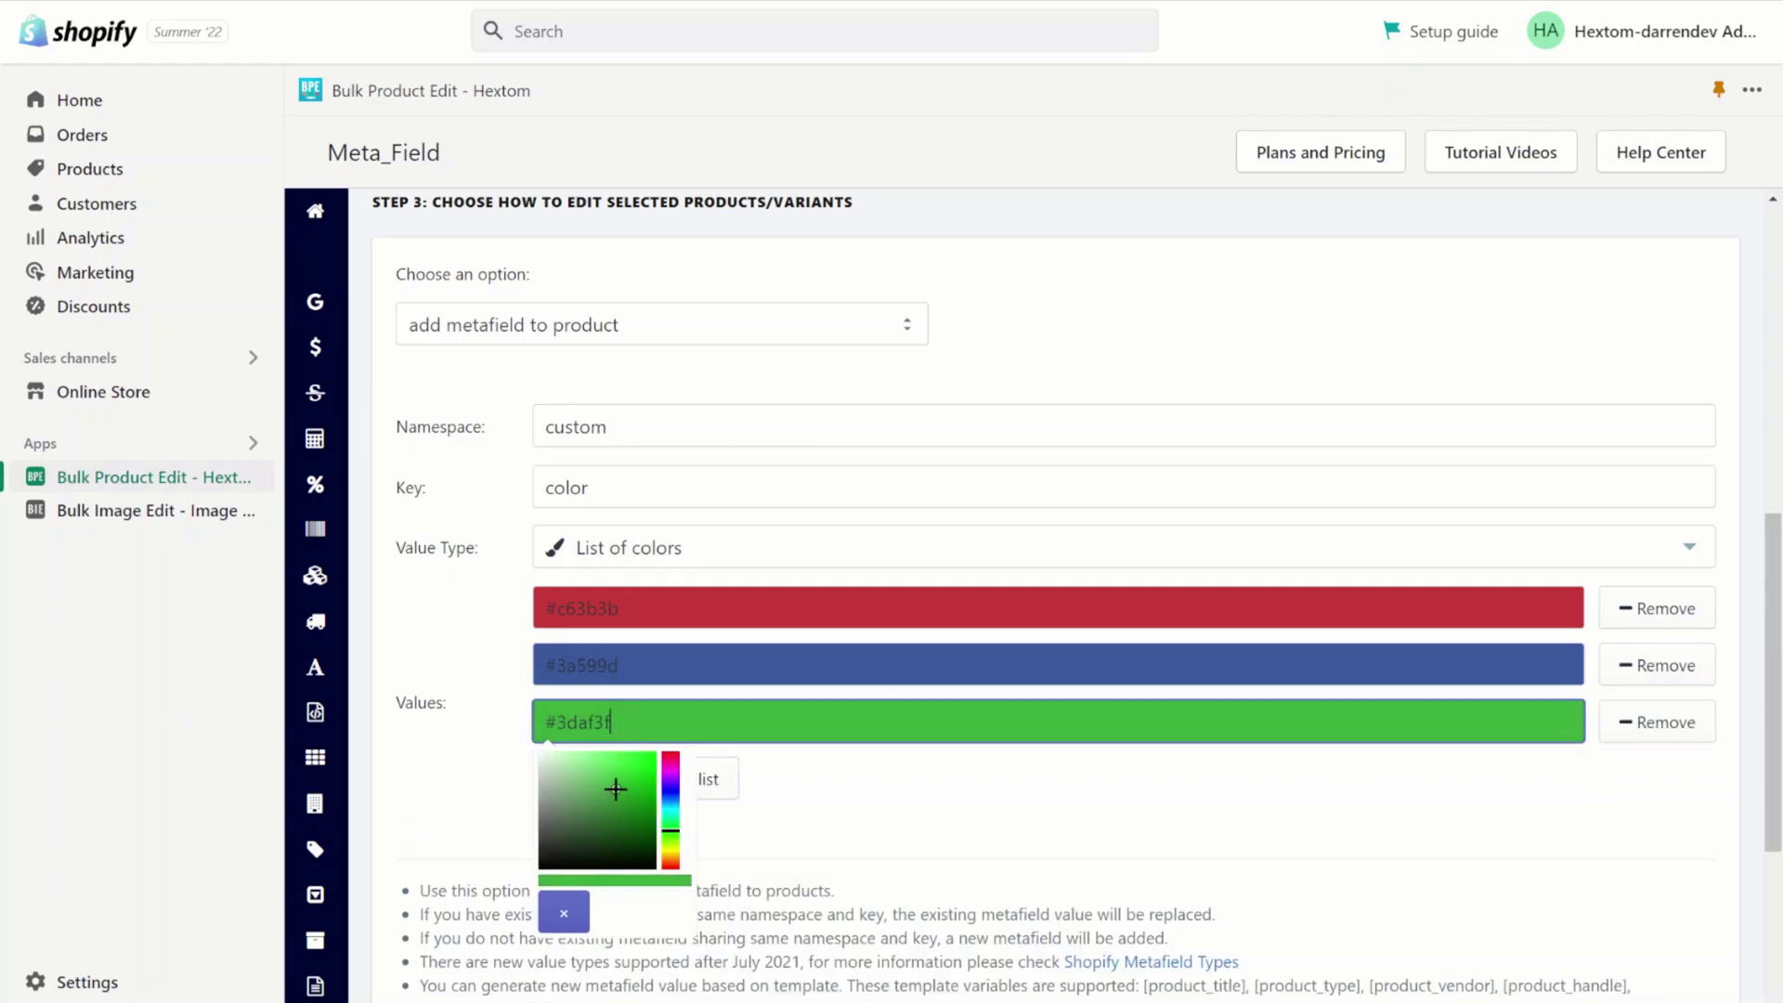
left_click(852, 802)
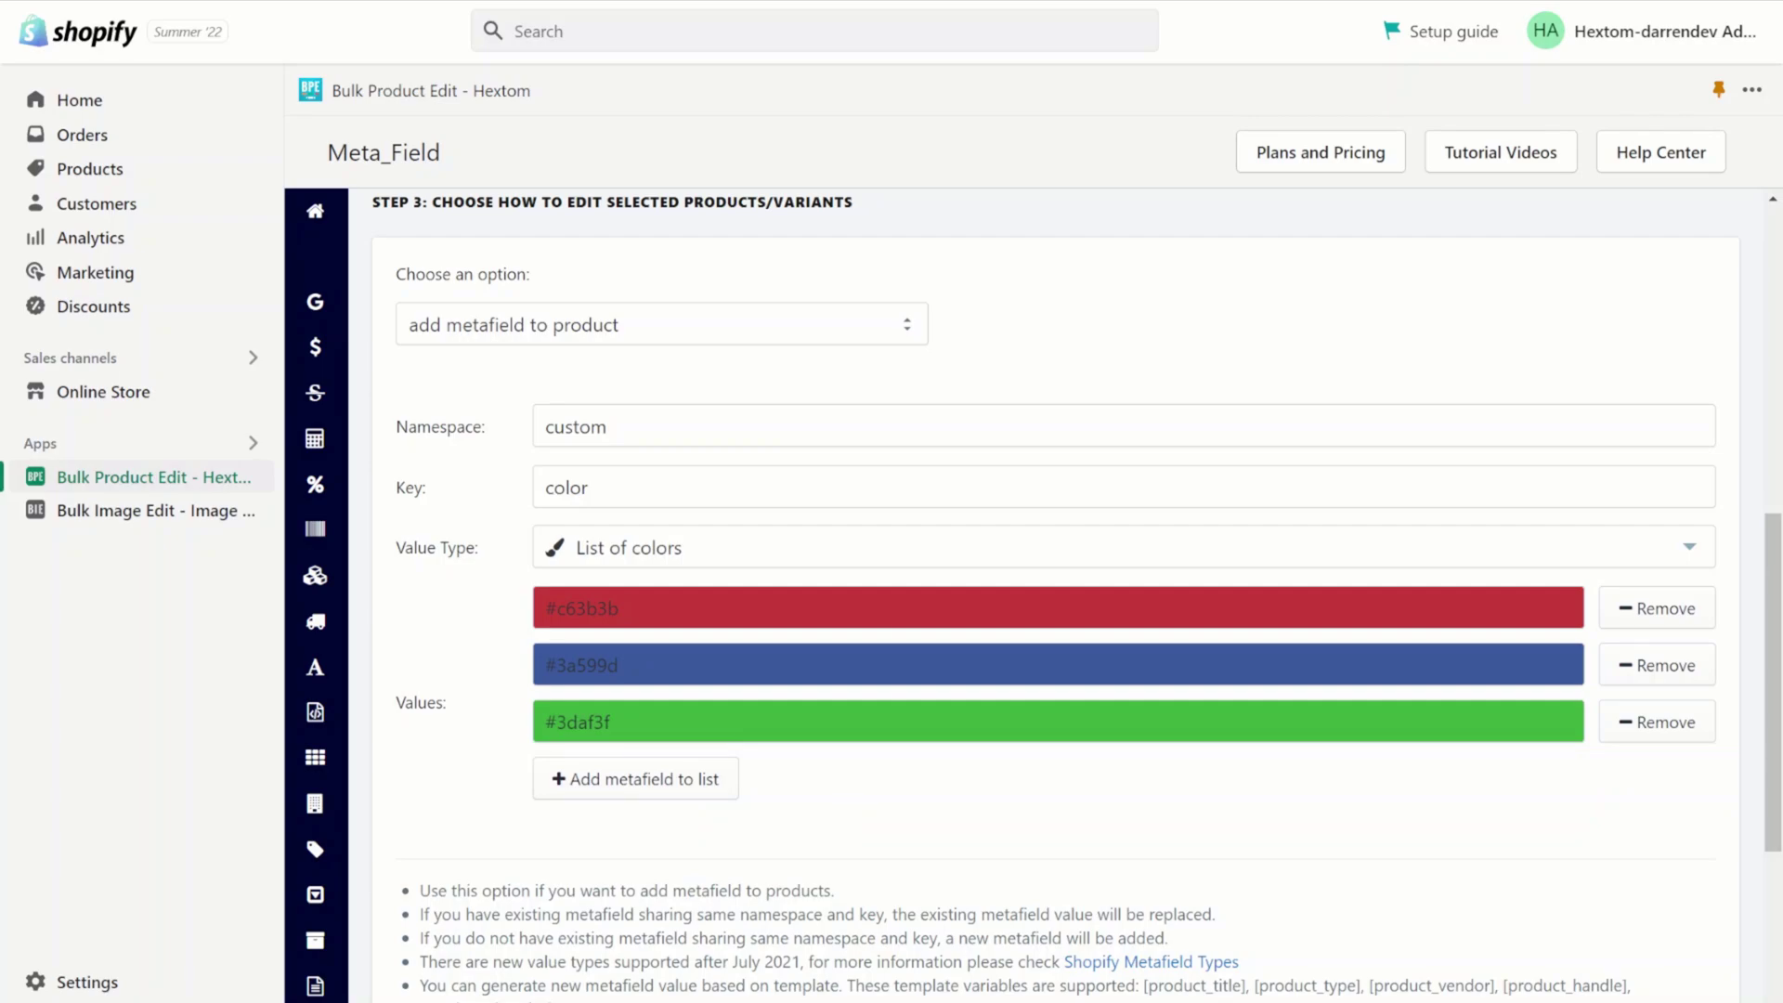
scroll(1021, 557, "down", 4)
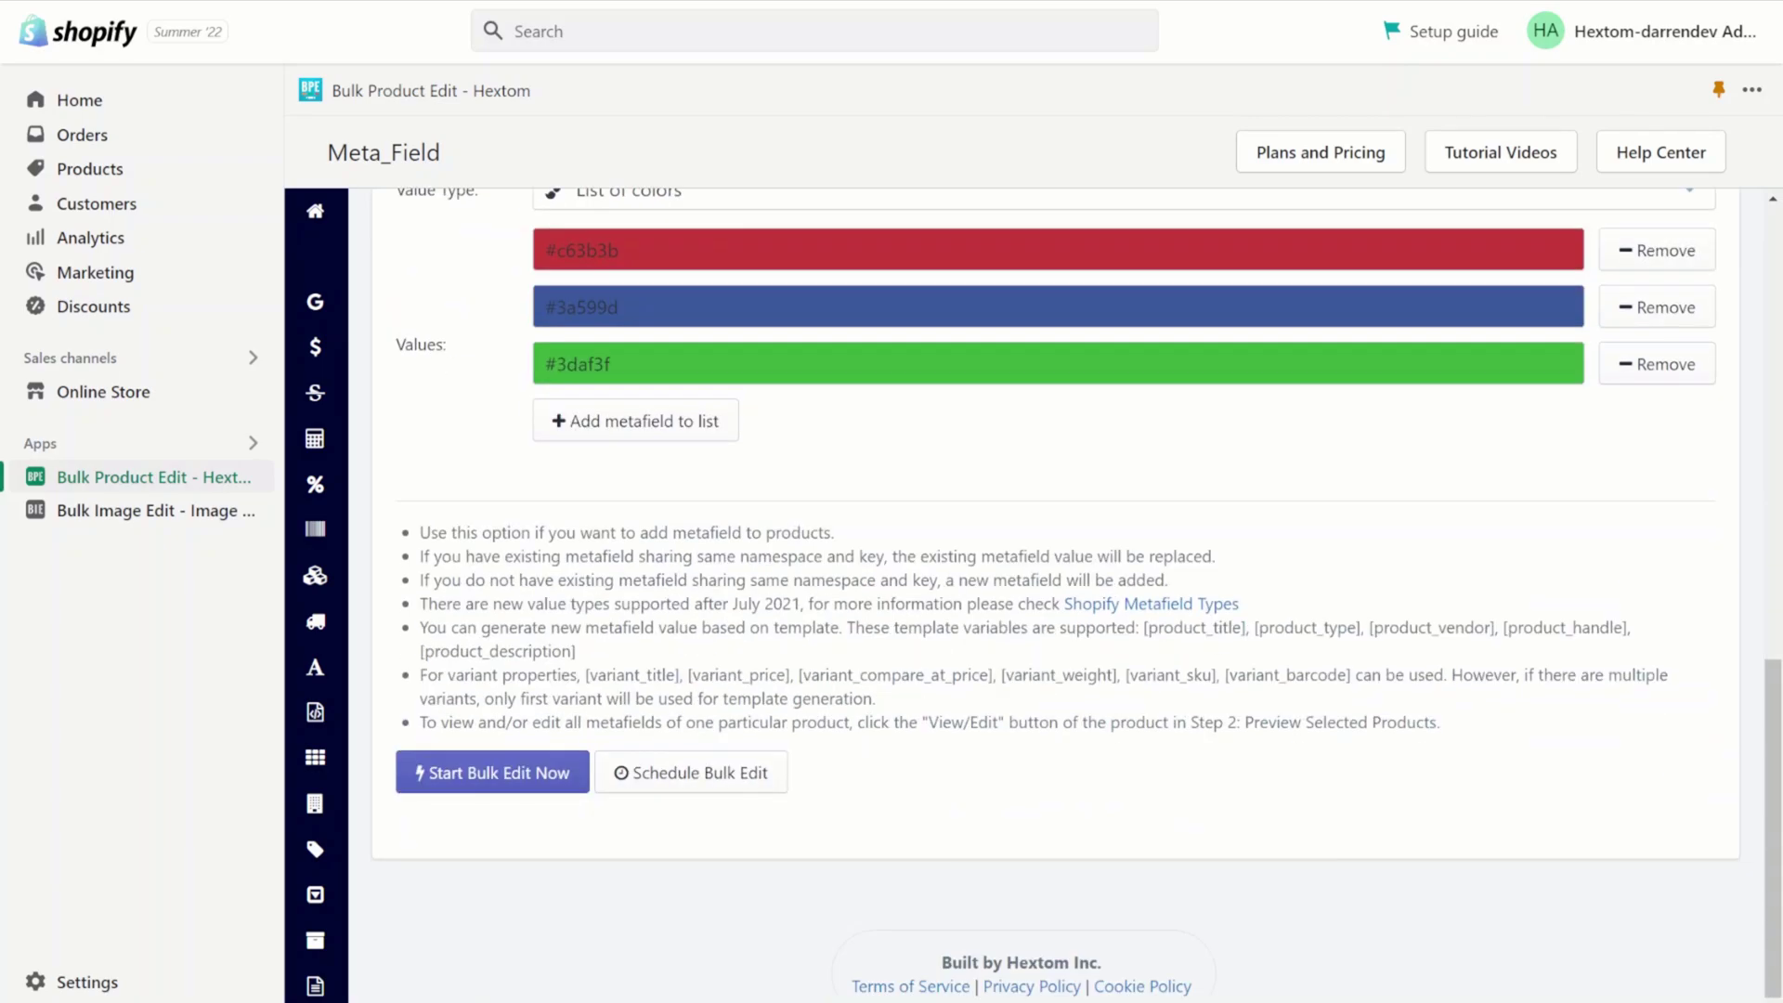
left_click(529, 772)
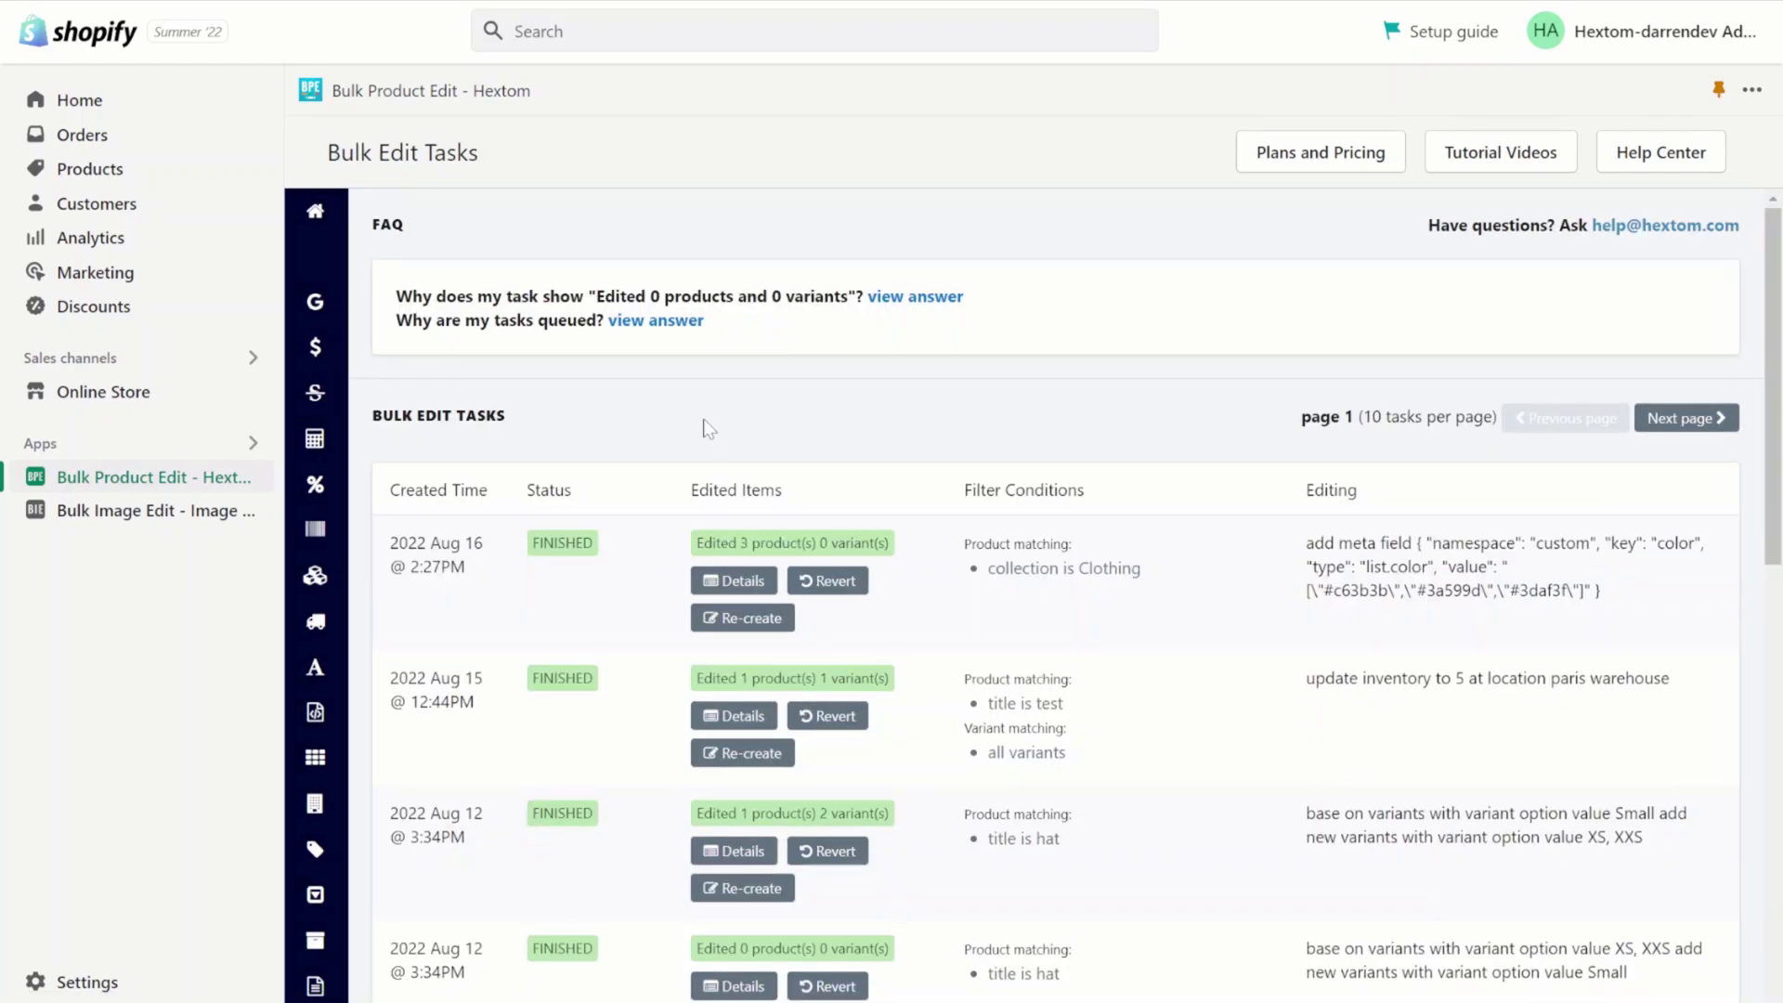
Open the latest bulk edit task's Details to review the updated products
left_click(708, 582)
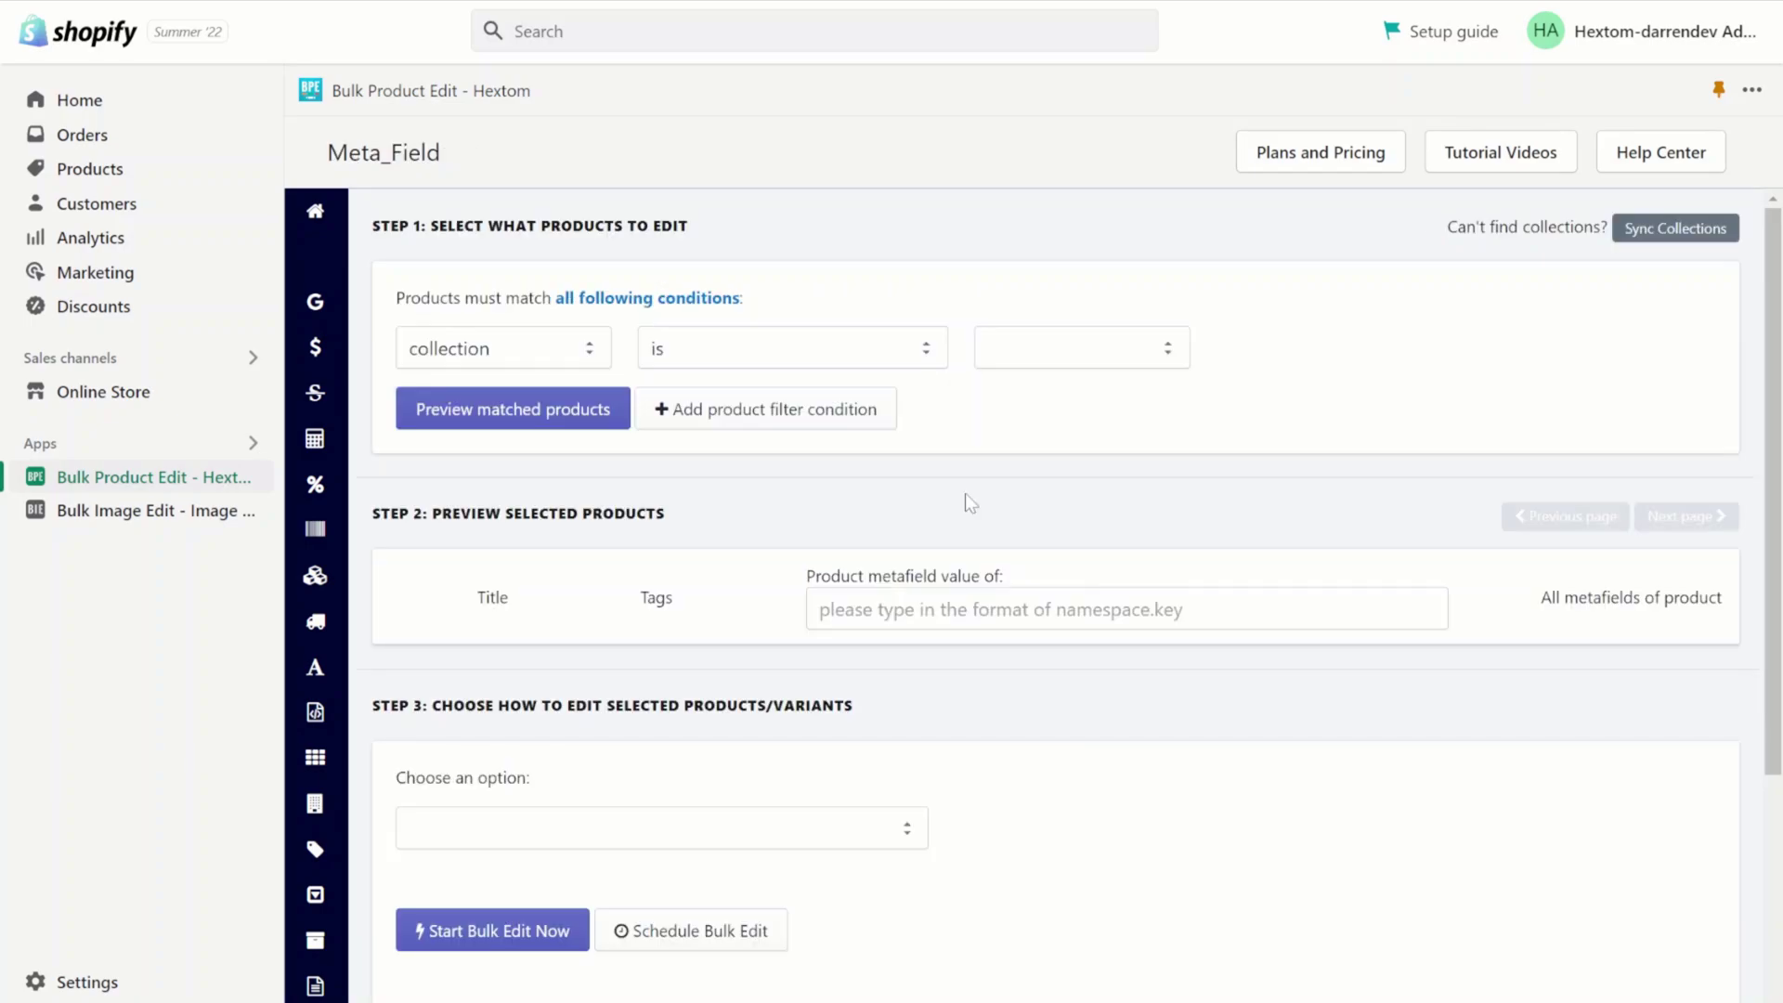
Filter to the Clothing collection and preview matched products with their custom.color values
left_click(1068, 356)
left_click(1021, 399)
left_click(585, 410)
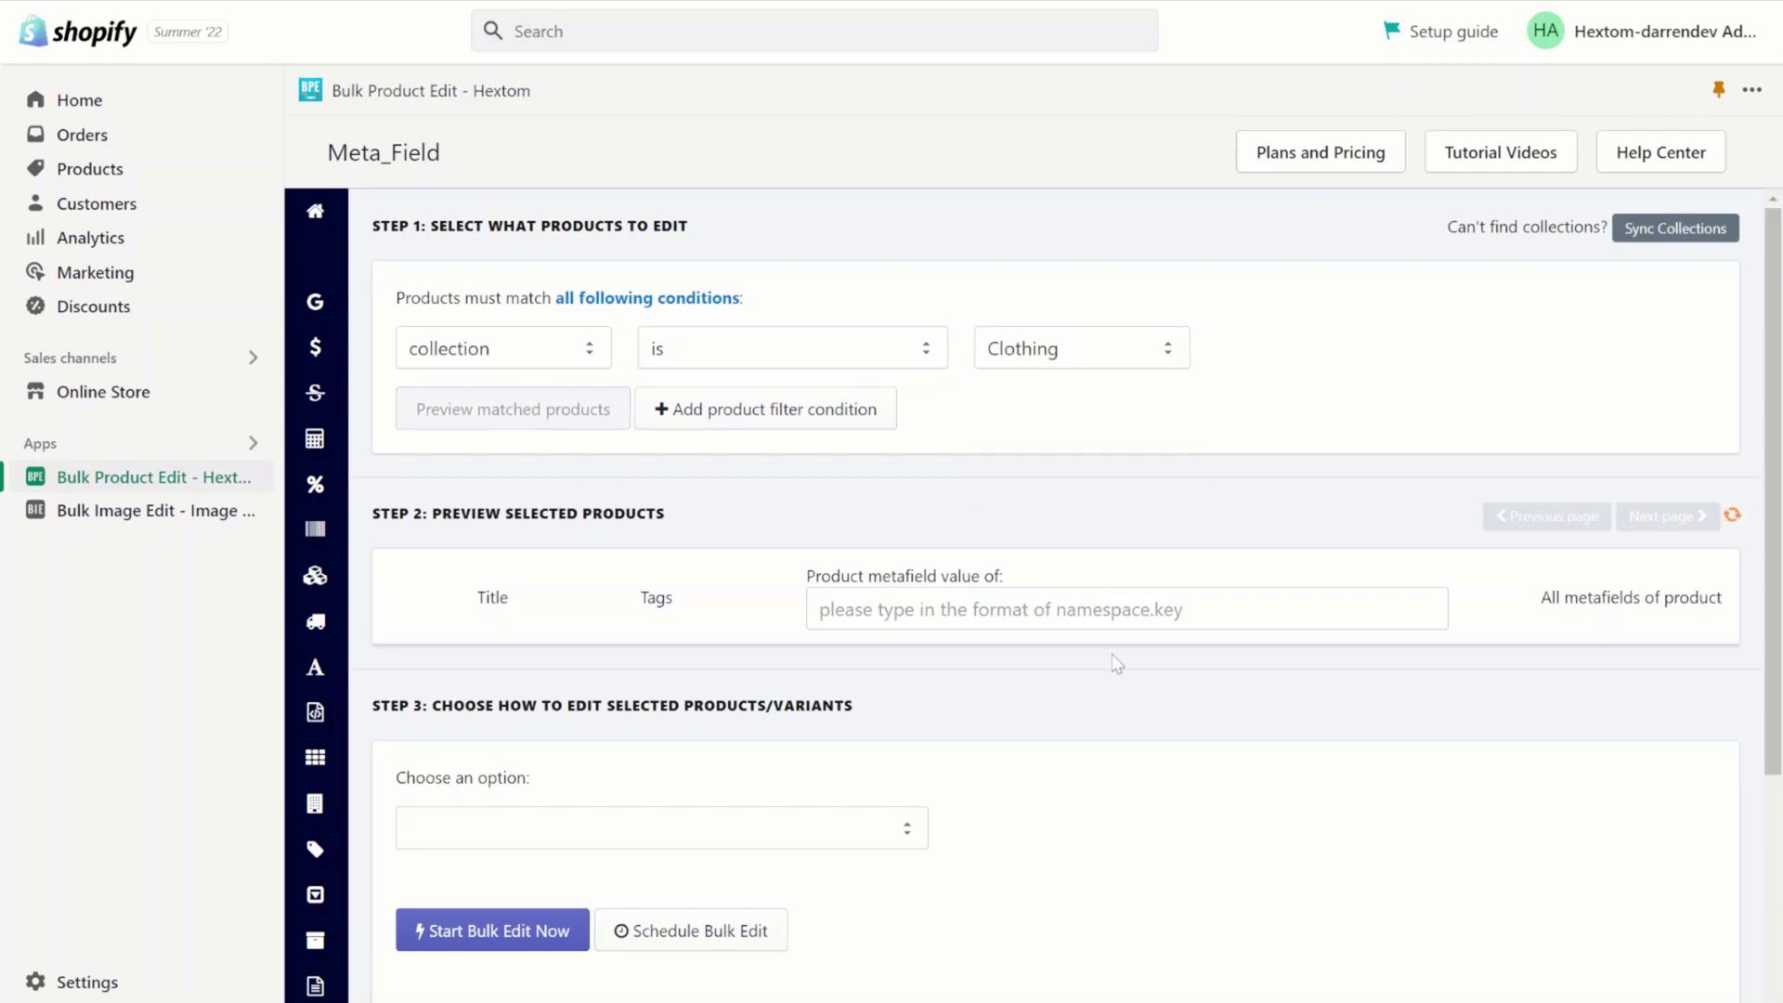
left_click(1114, 610)
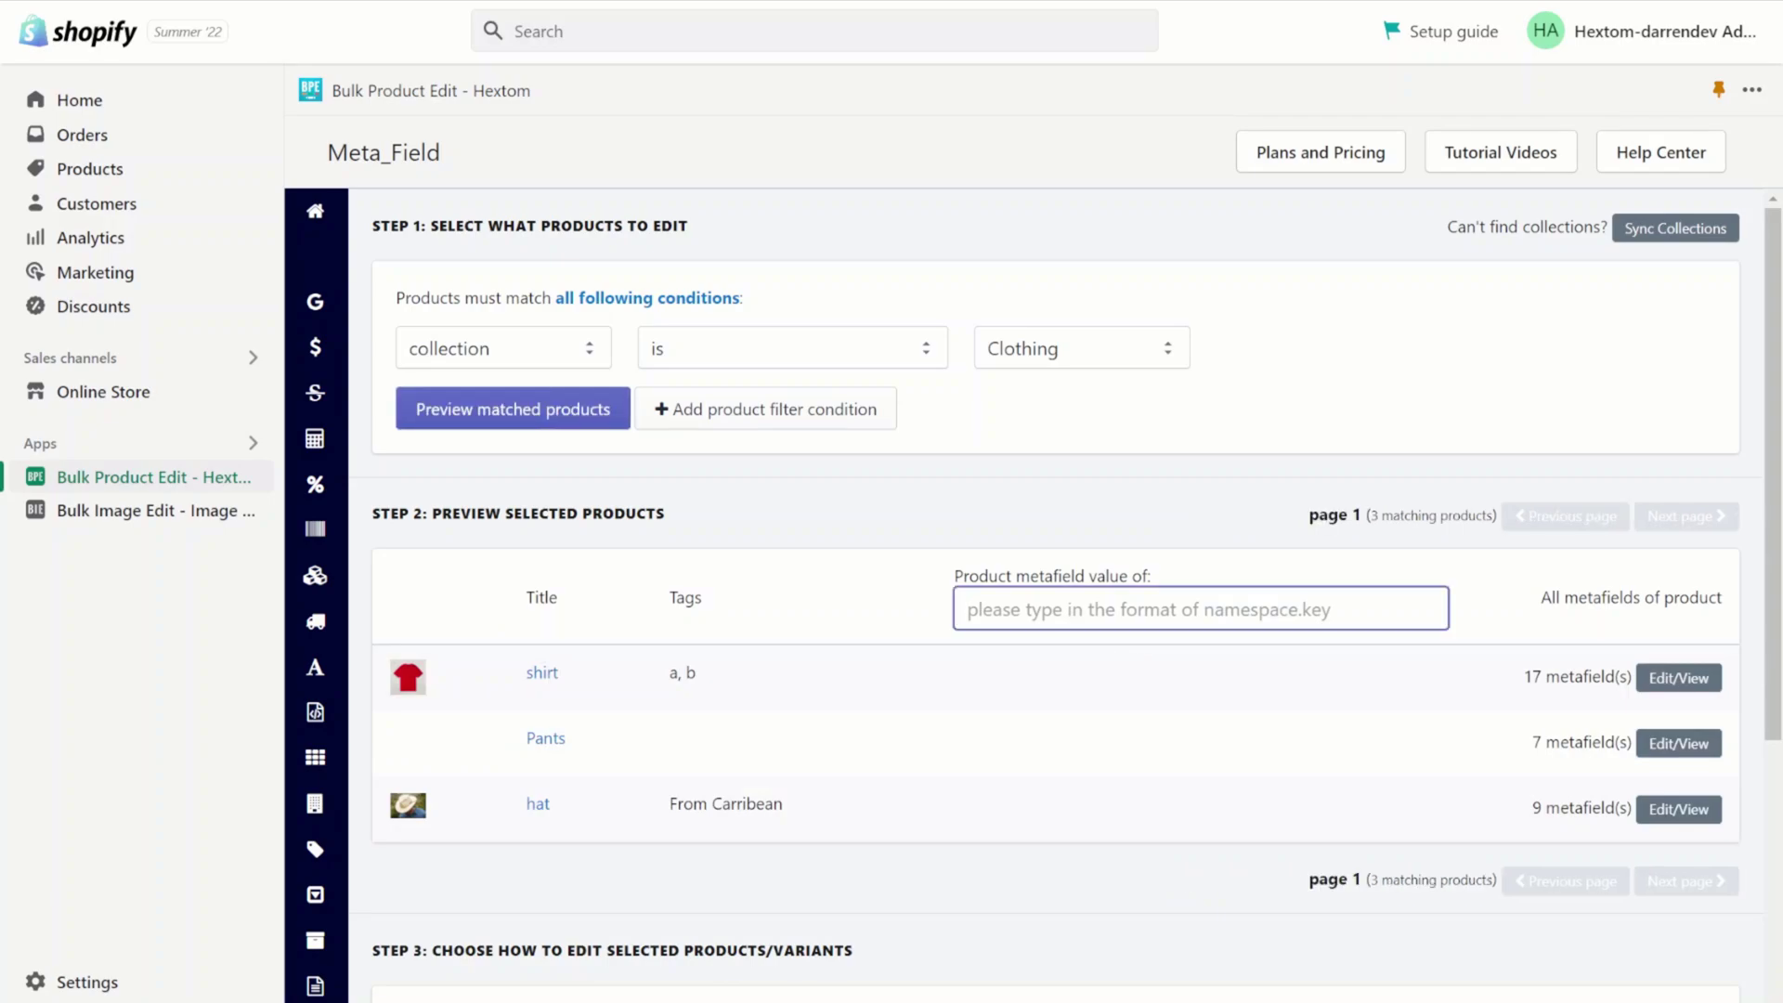
type("custom.color")
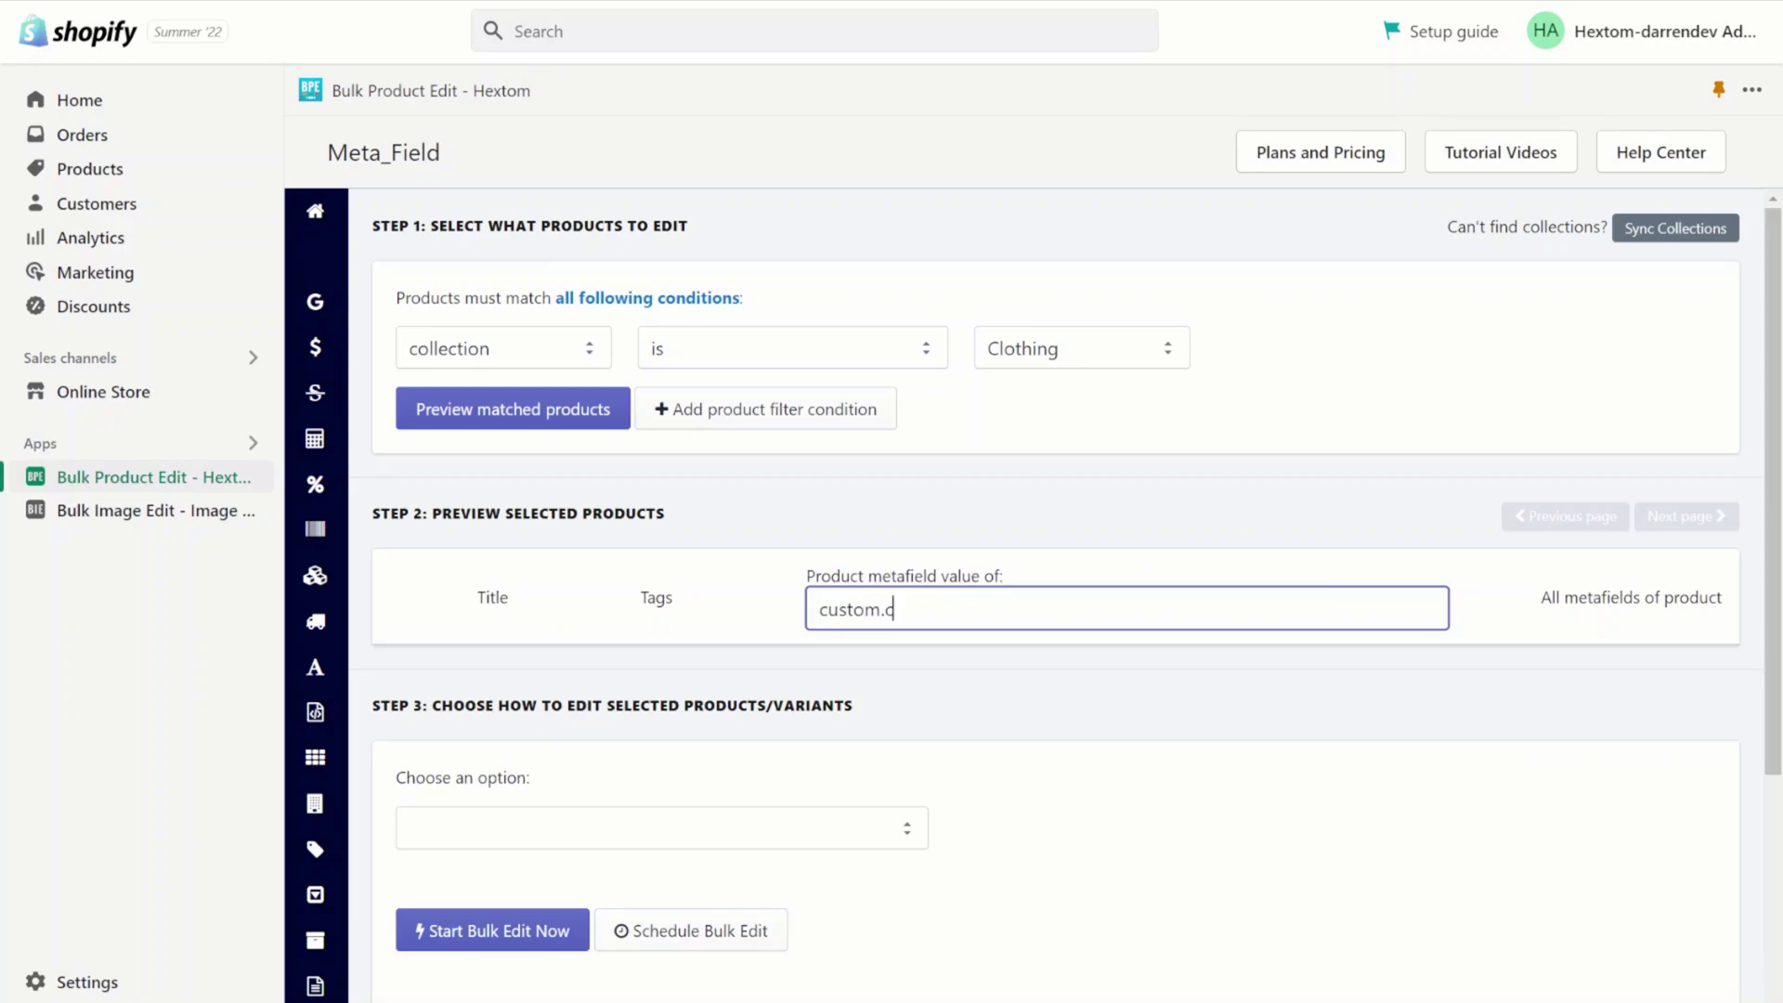
left_click(465, 402)
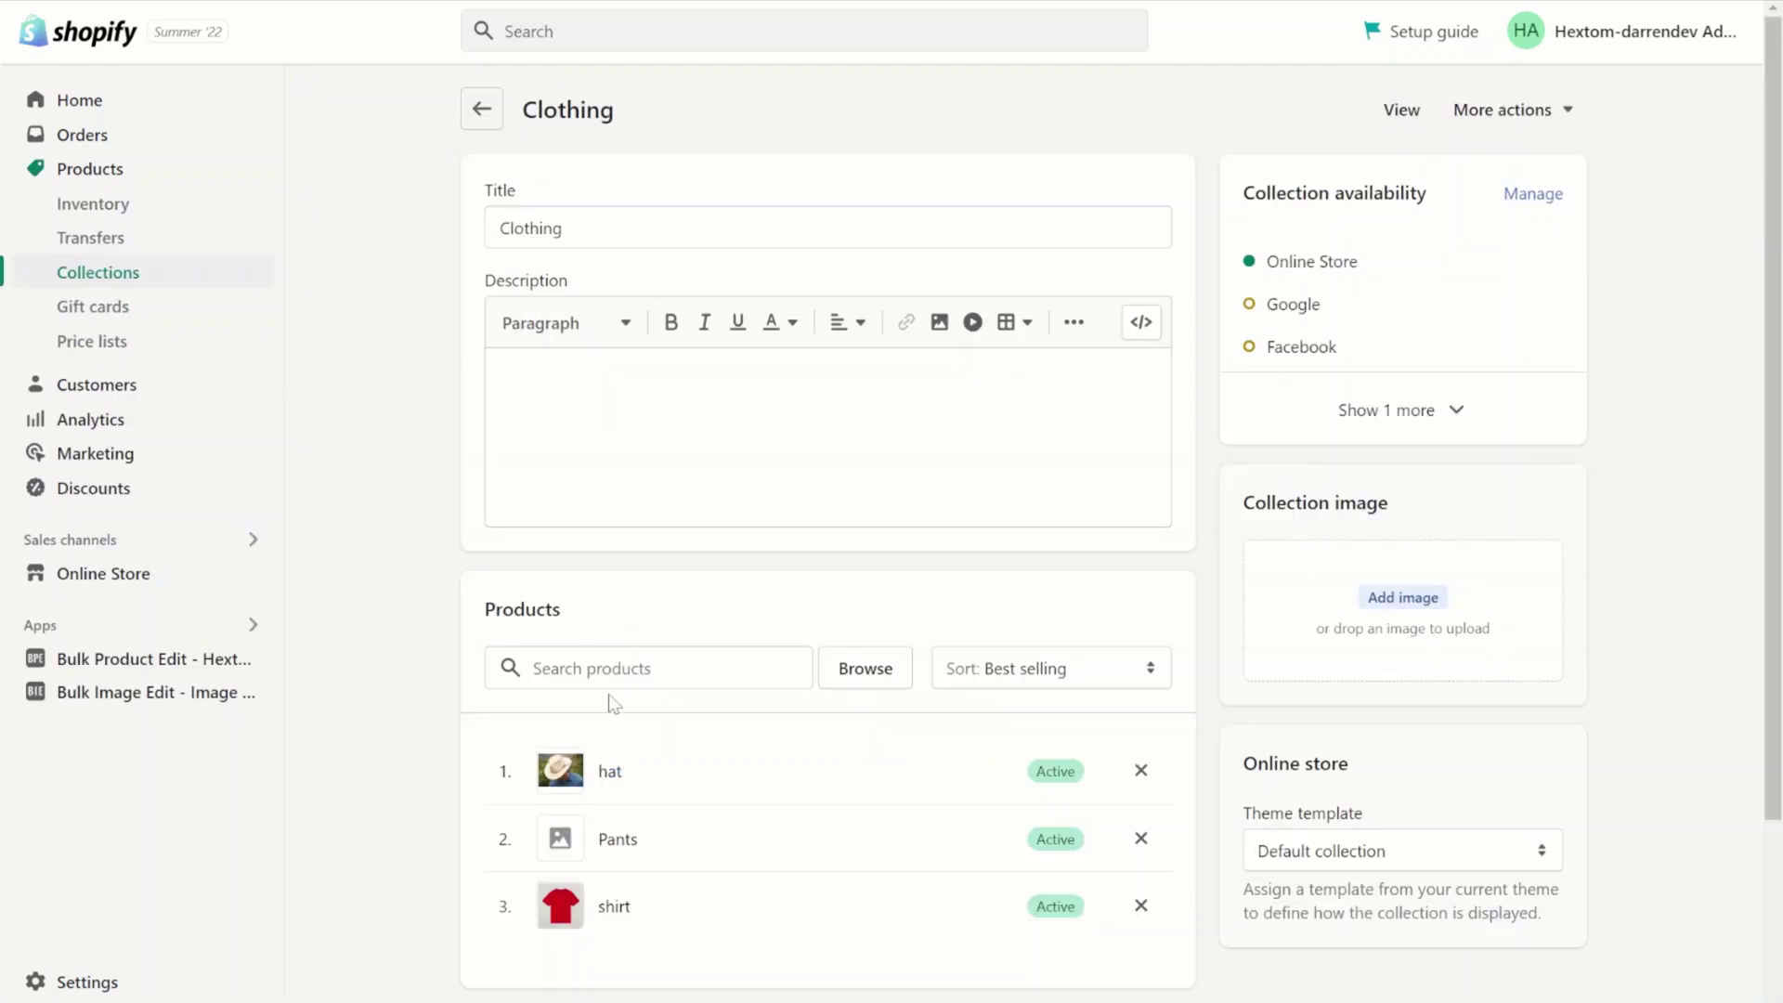
Check the hat product's color metafield shows three colors, then return to Bulk Product Edit
left_click(609, 773)
scroll(829, 641, "down", 20)
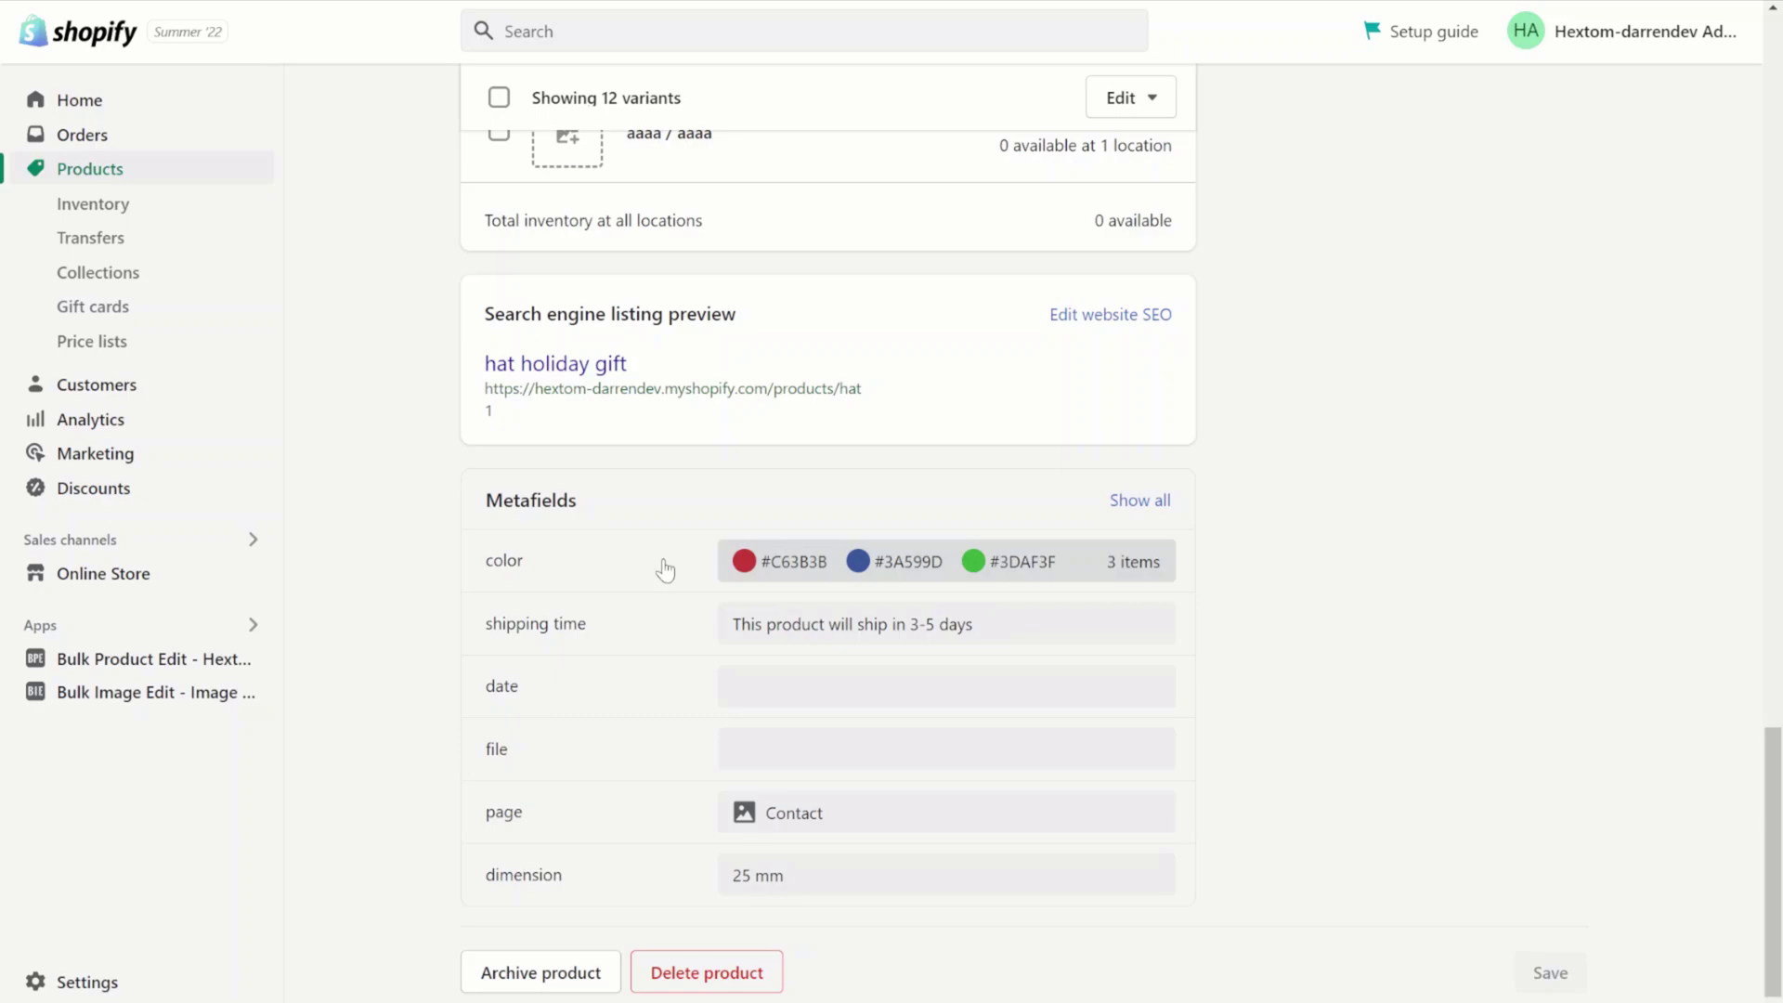
left_click(153, 658)
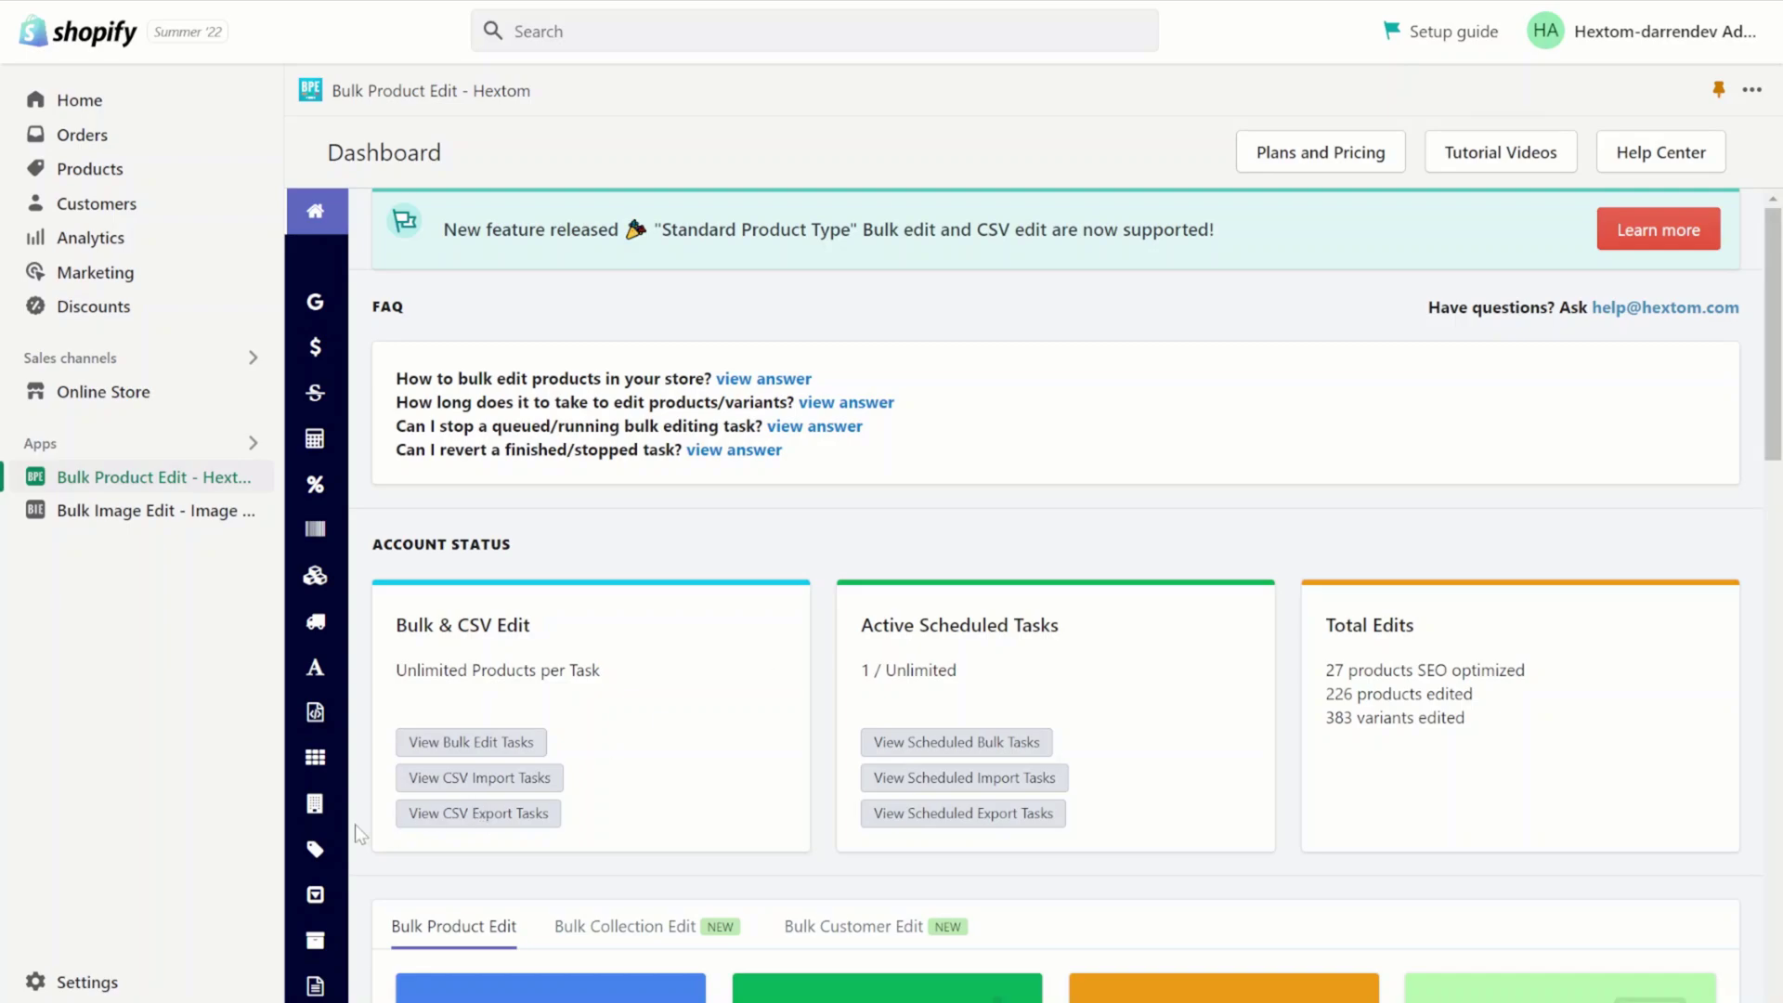
On the Product Metafield page, preview Clothing products' custom.color values for shirt, Pants and hat
mouse_move(334, 823)
scroll(387, 757, "down", 6)
left_click(390, 578)
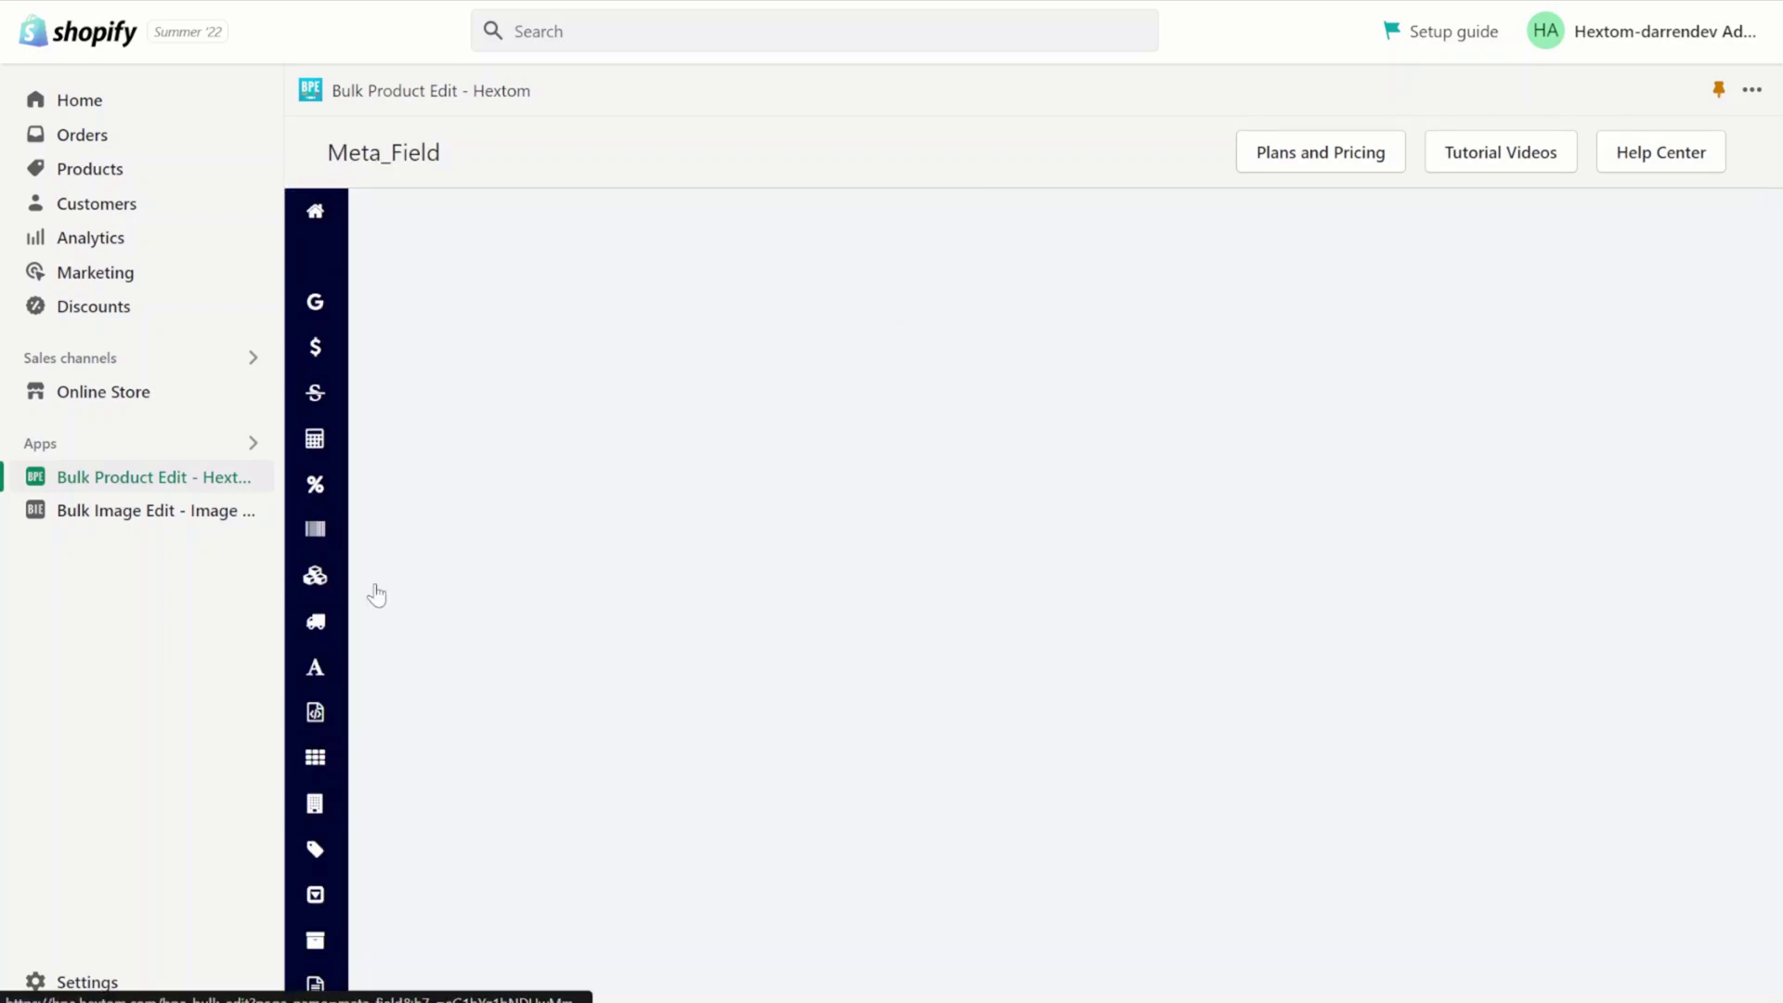
left_click(1026, 348)
left_click(1017, 402)
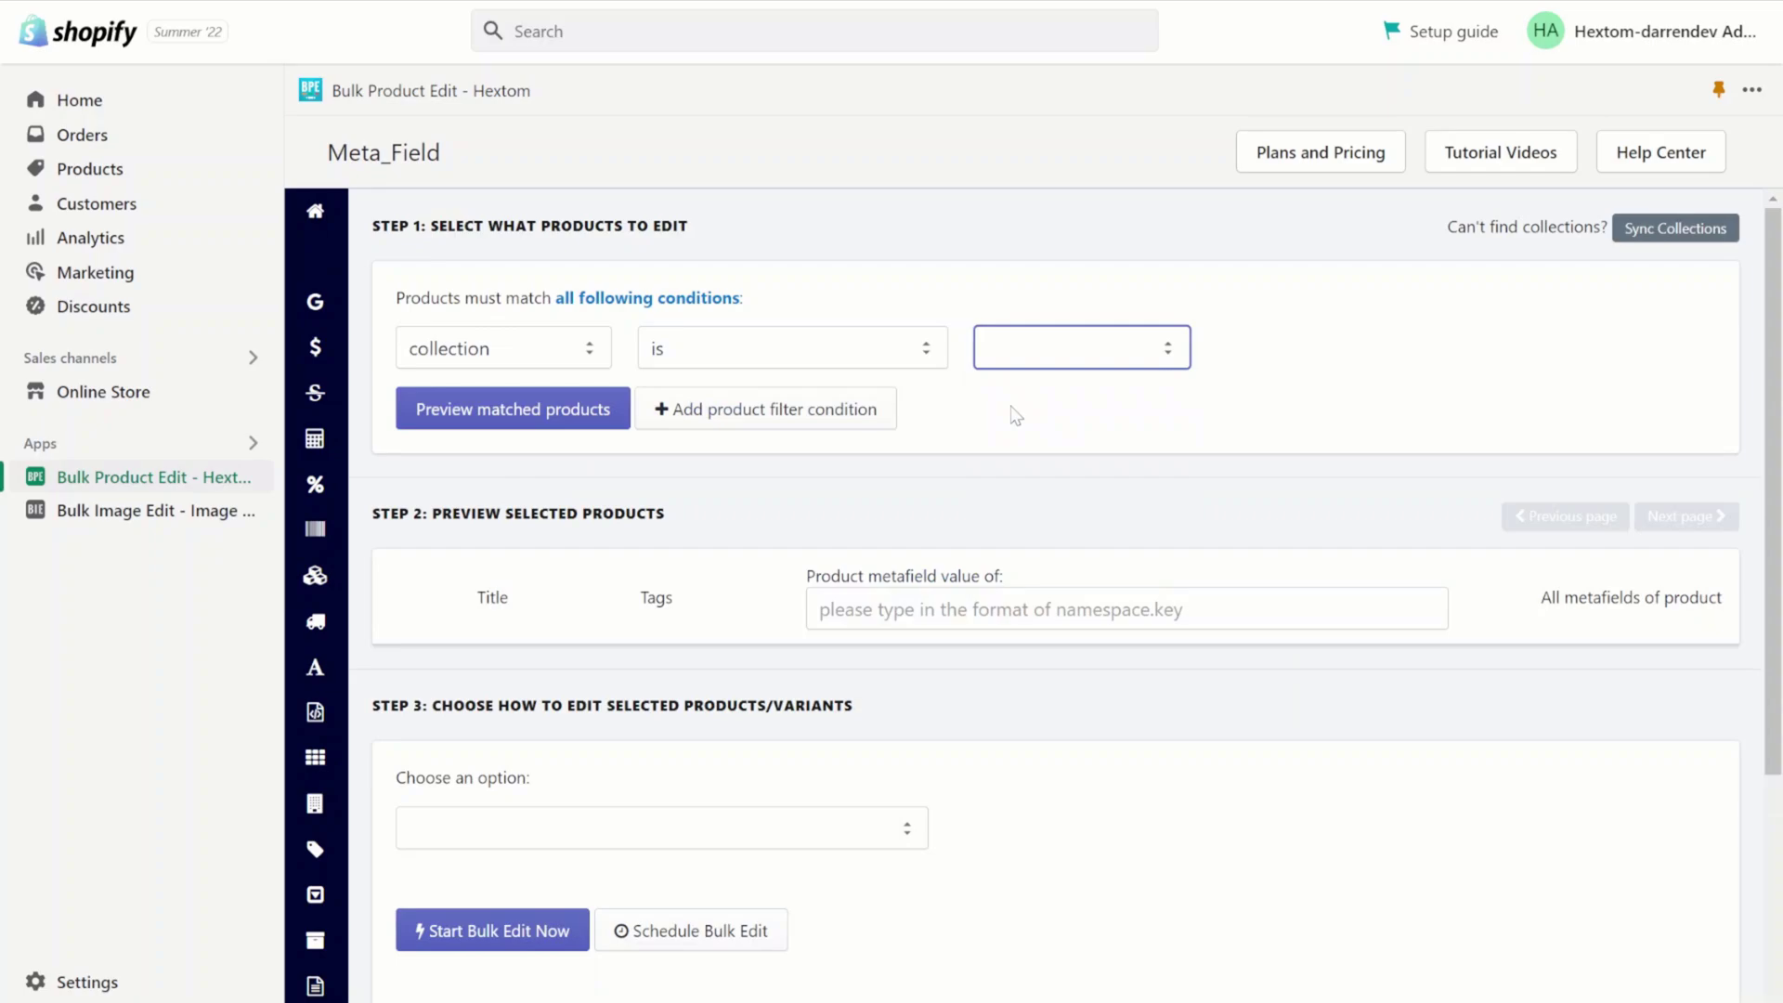
left_click(938, 609)
type("custom.color")
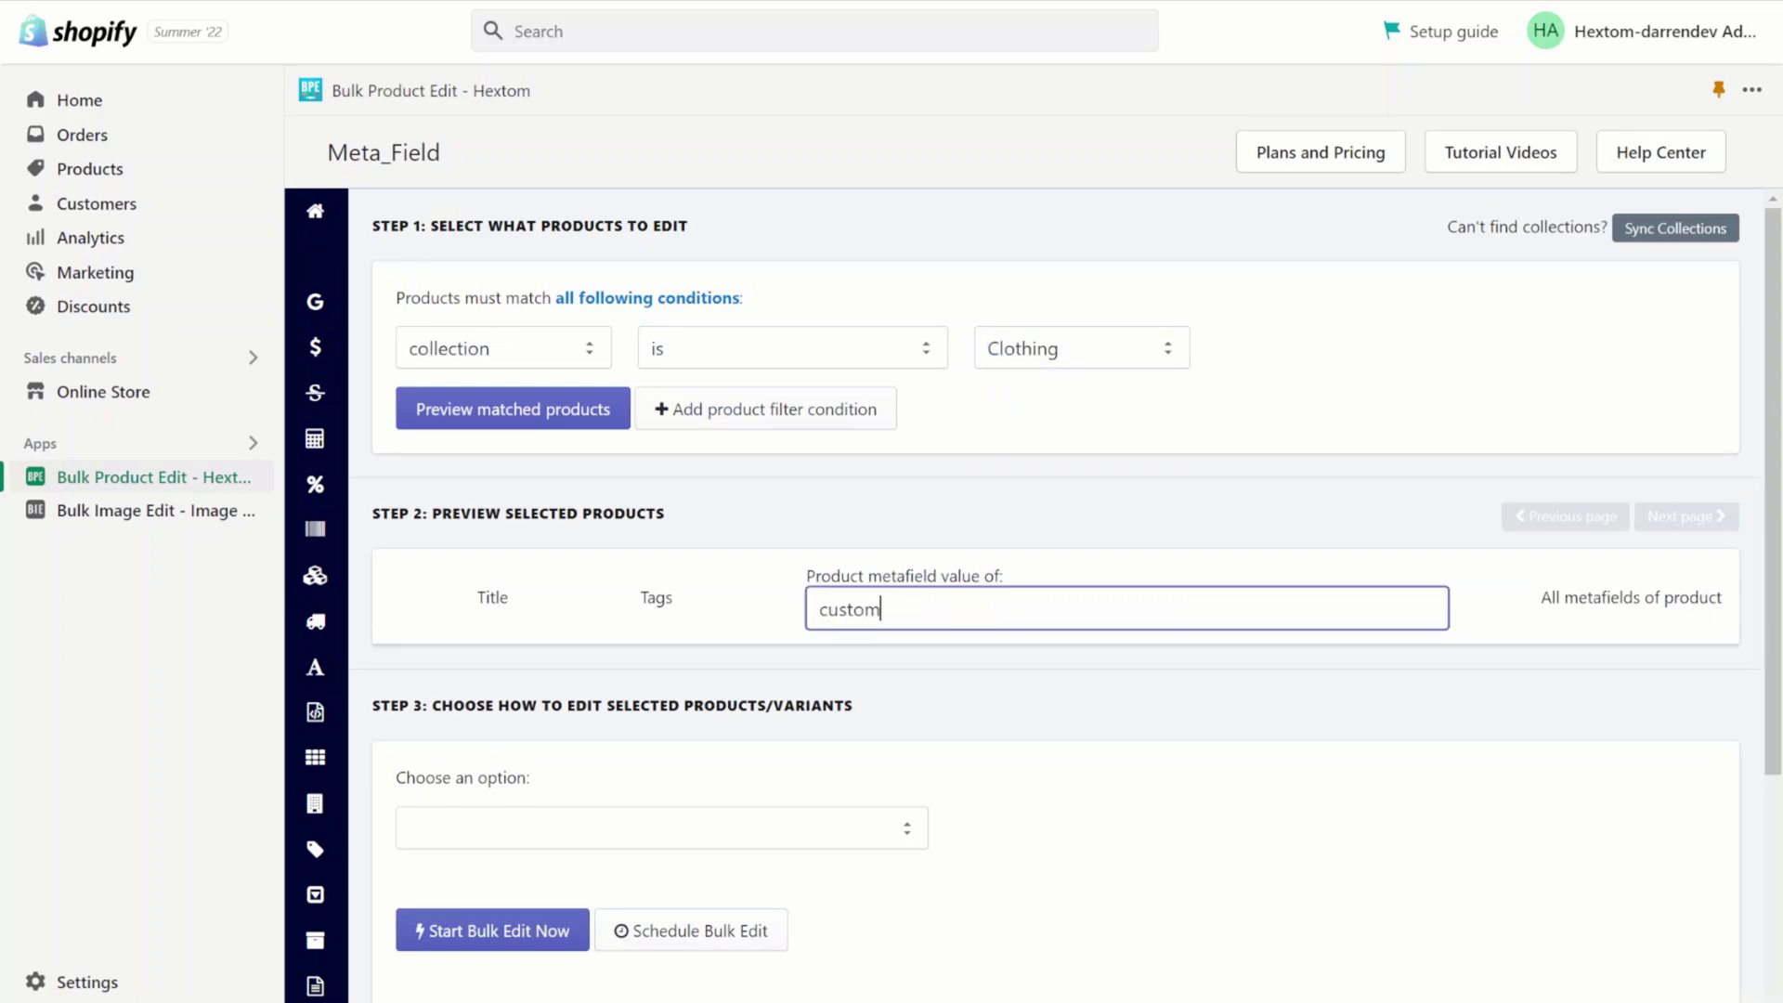
left_click(465, 408)
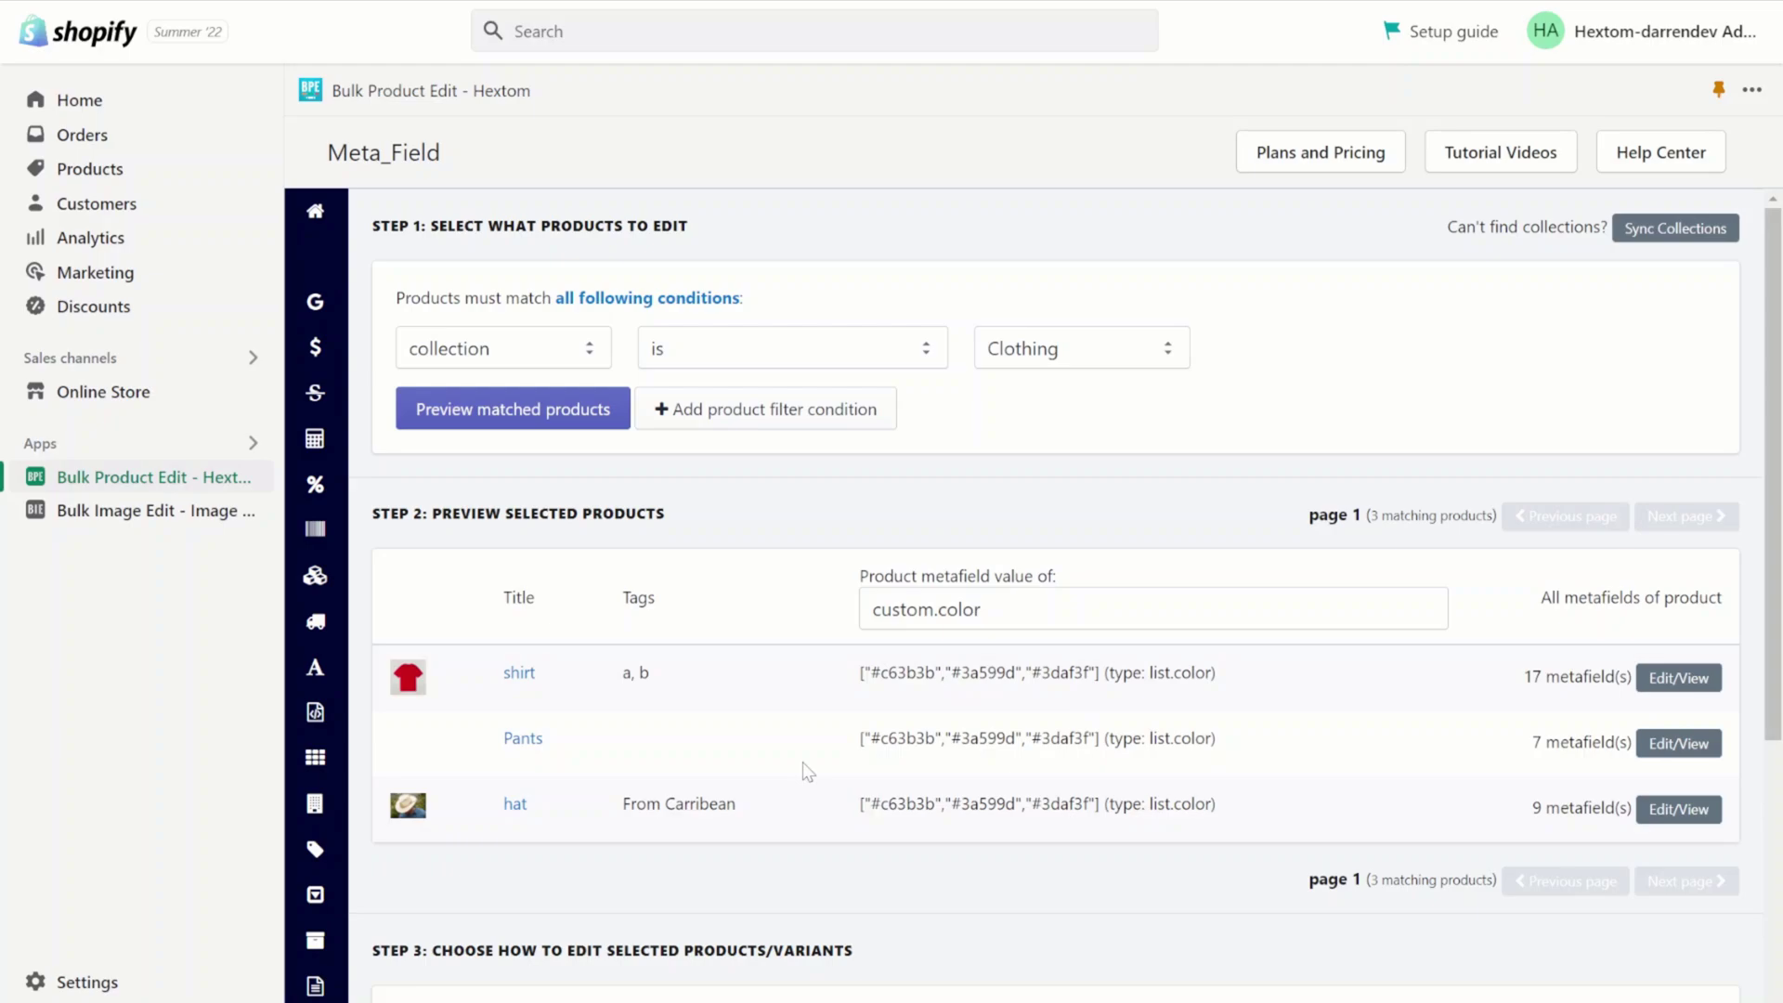
Choose adding a value to an existing list metafield: namespace custom, key color, List of colors
scroll(804, 771, "down", 4)
left_click(690, 677)
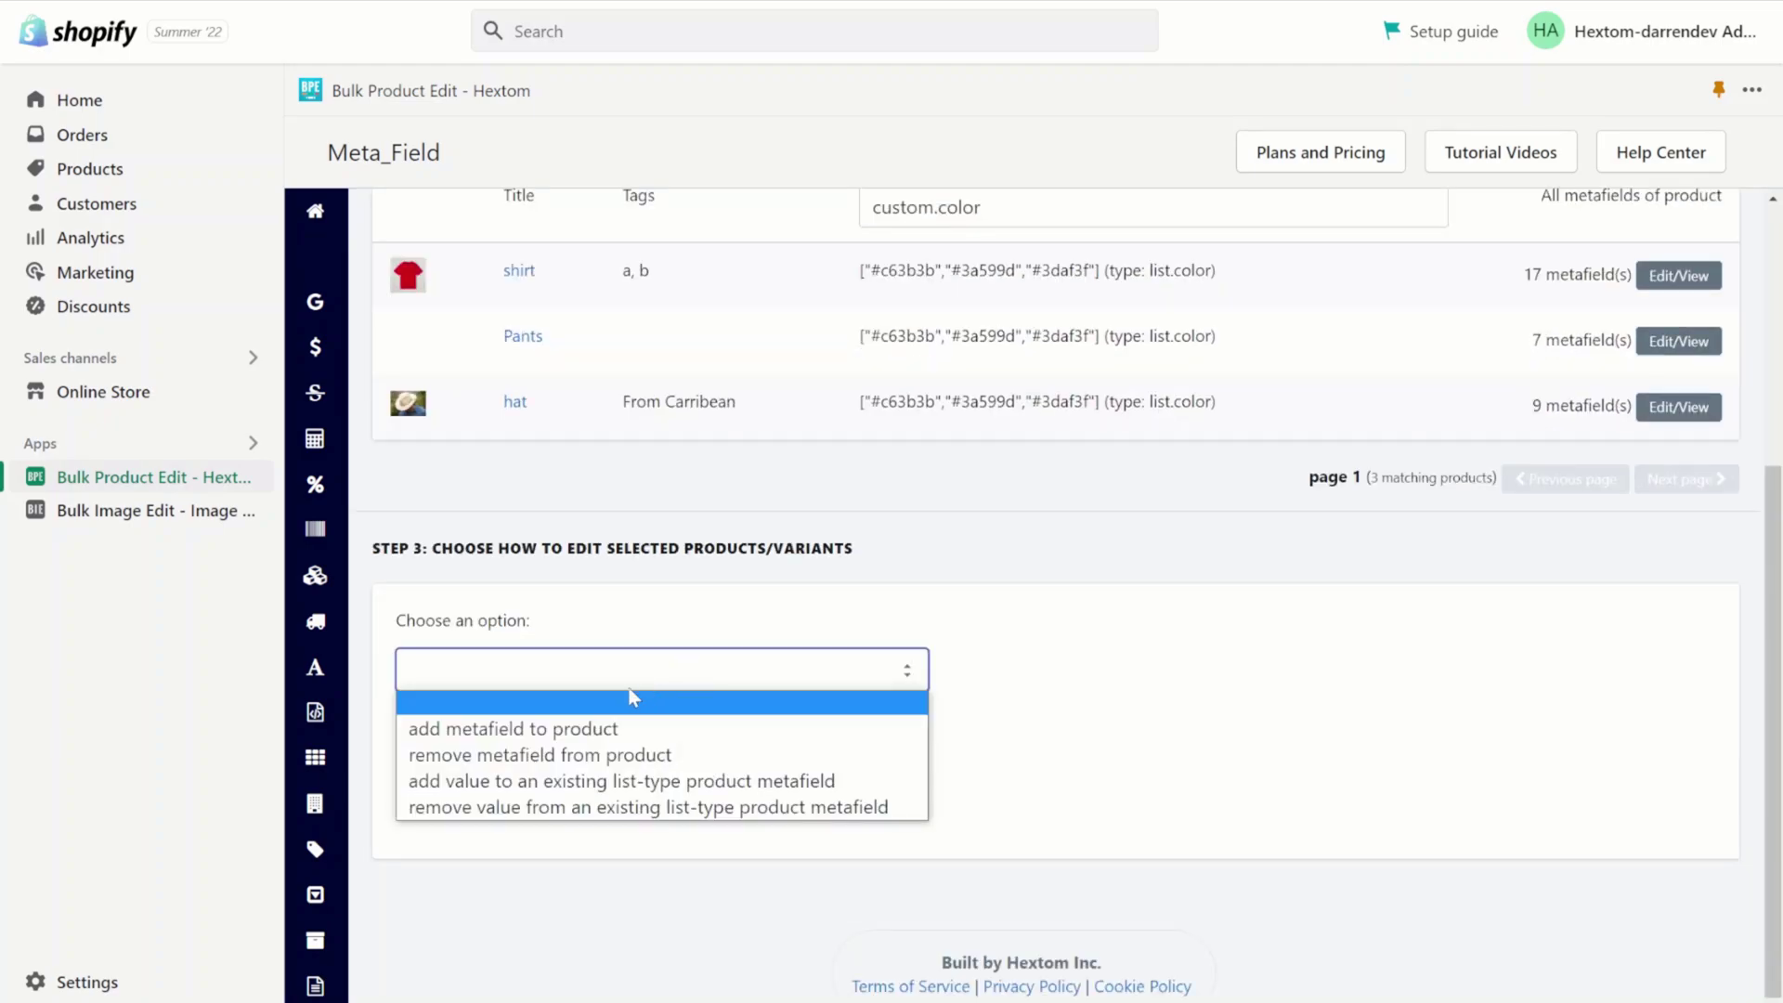
left_click(526, 784)
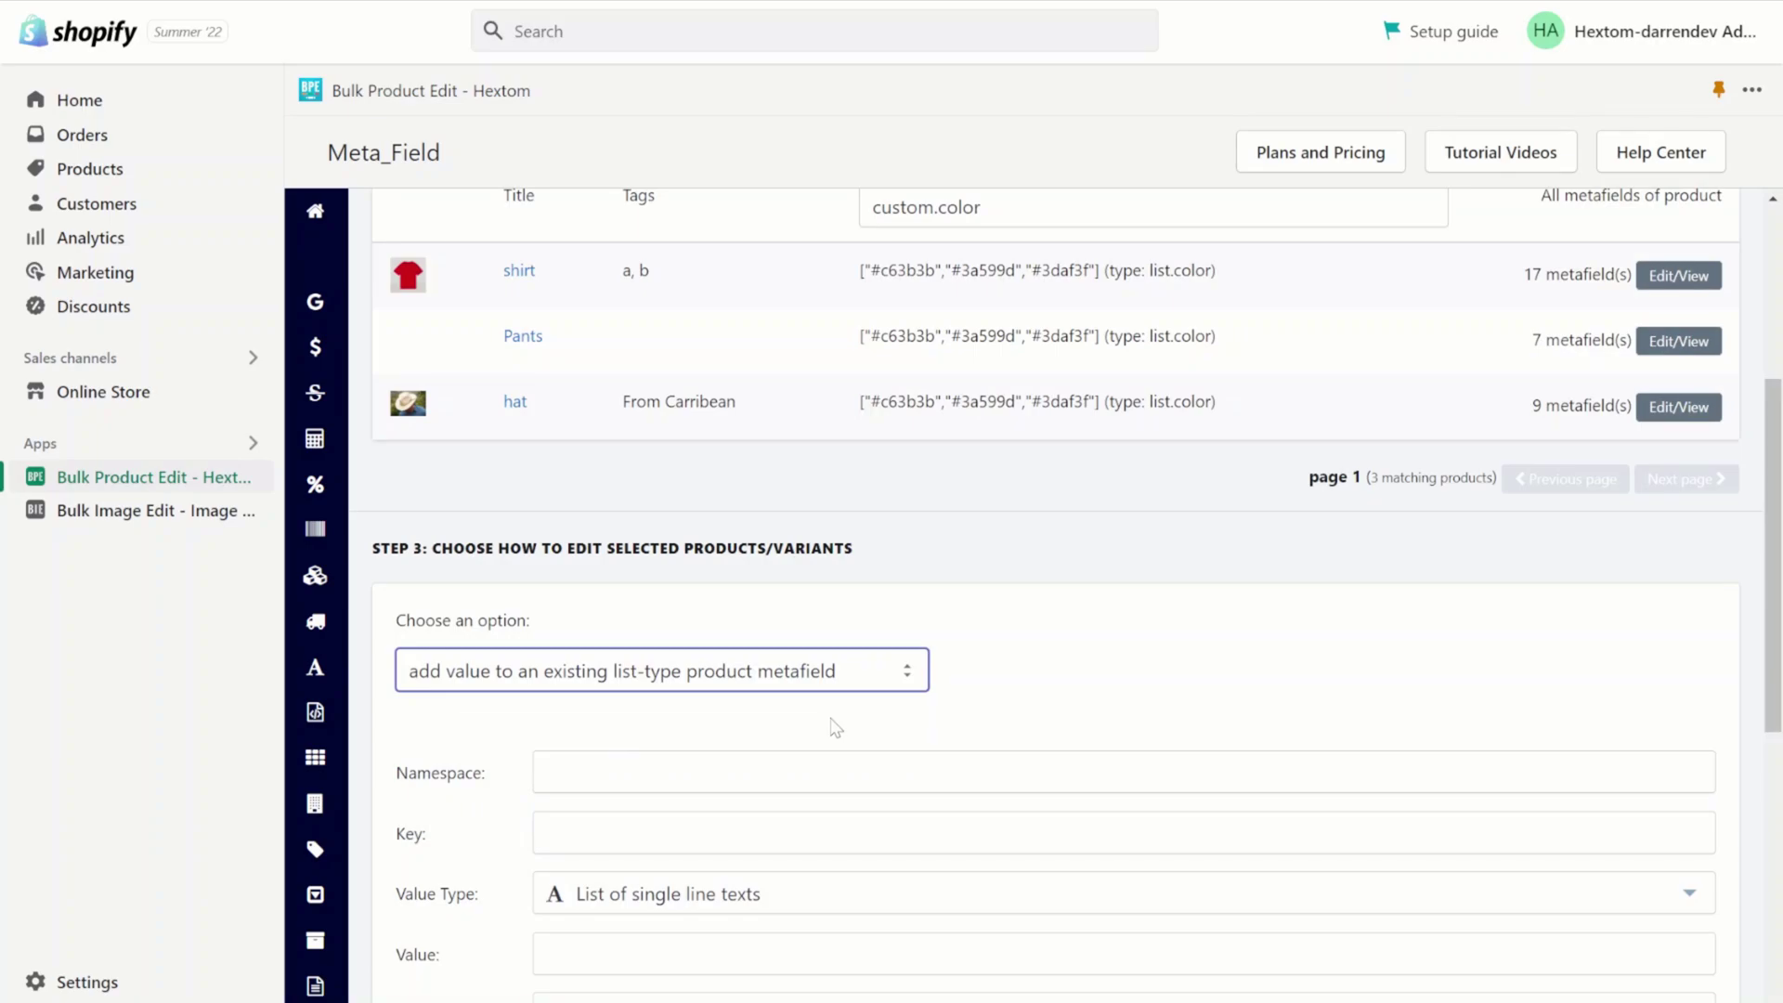
scroll(836, 729, "down", 2)
left_click(817, 613)
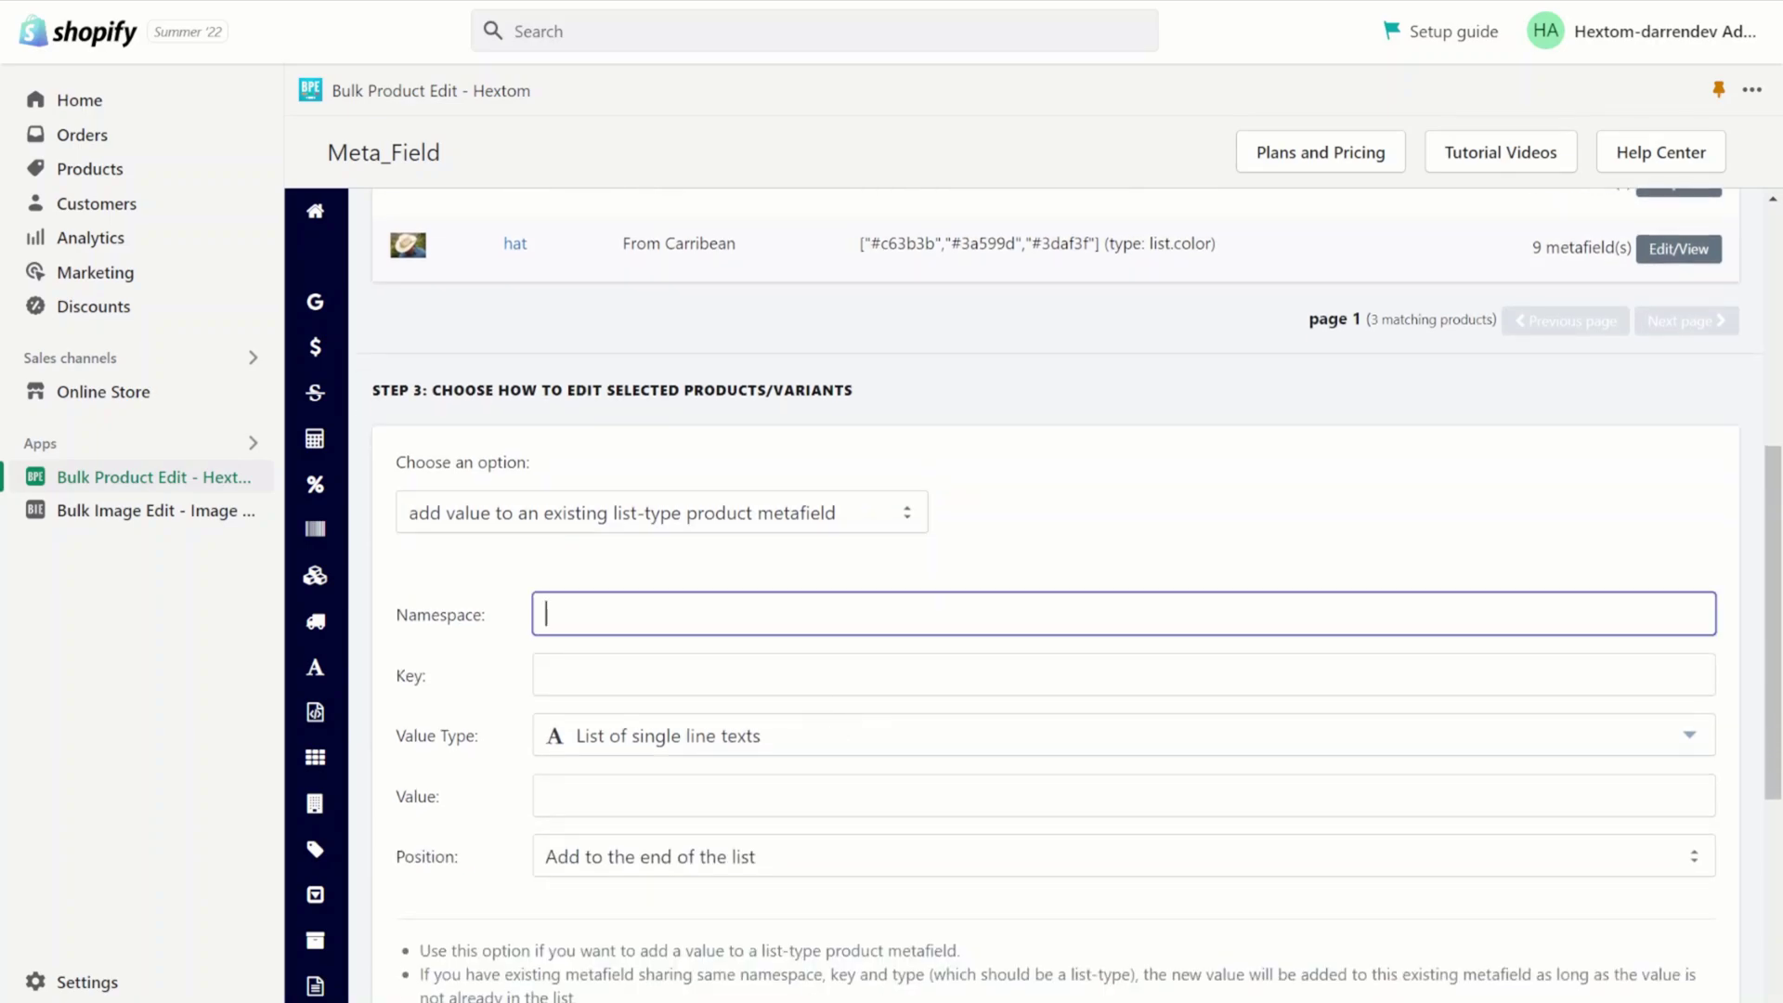
type("custom")
left_click(817, 675)
type("color")
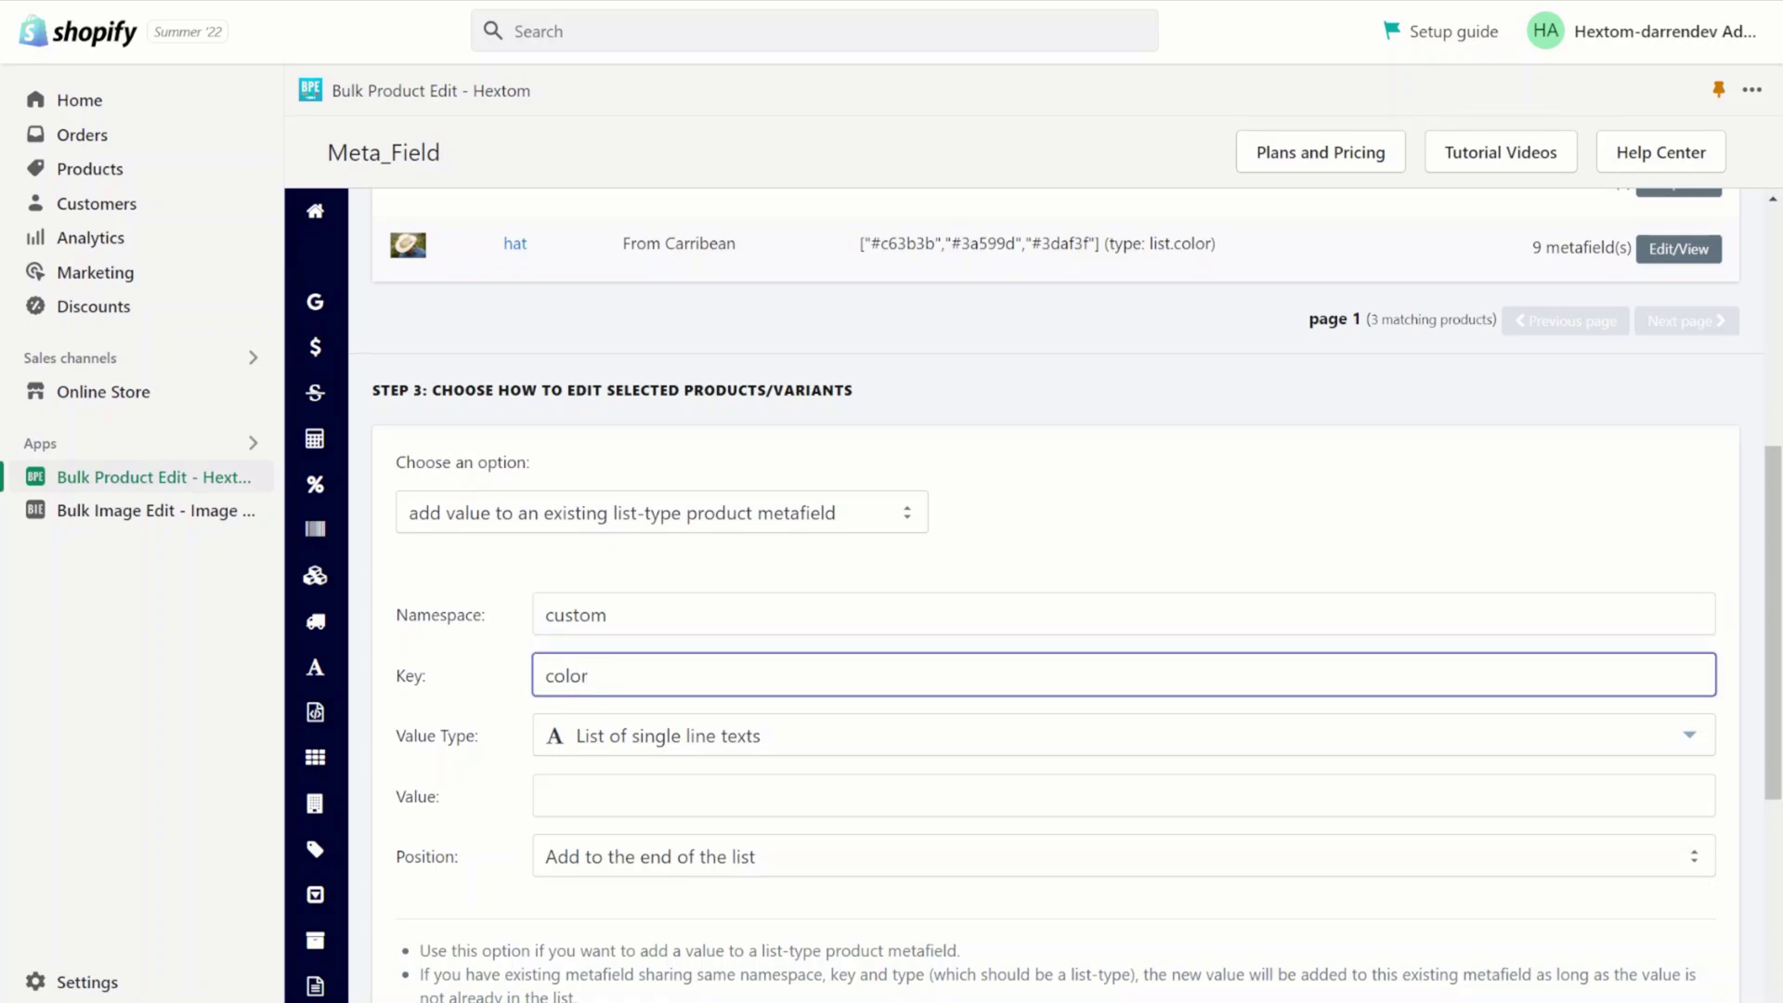
left_click(689, 743)
scroll(649, 873, "down", 3)
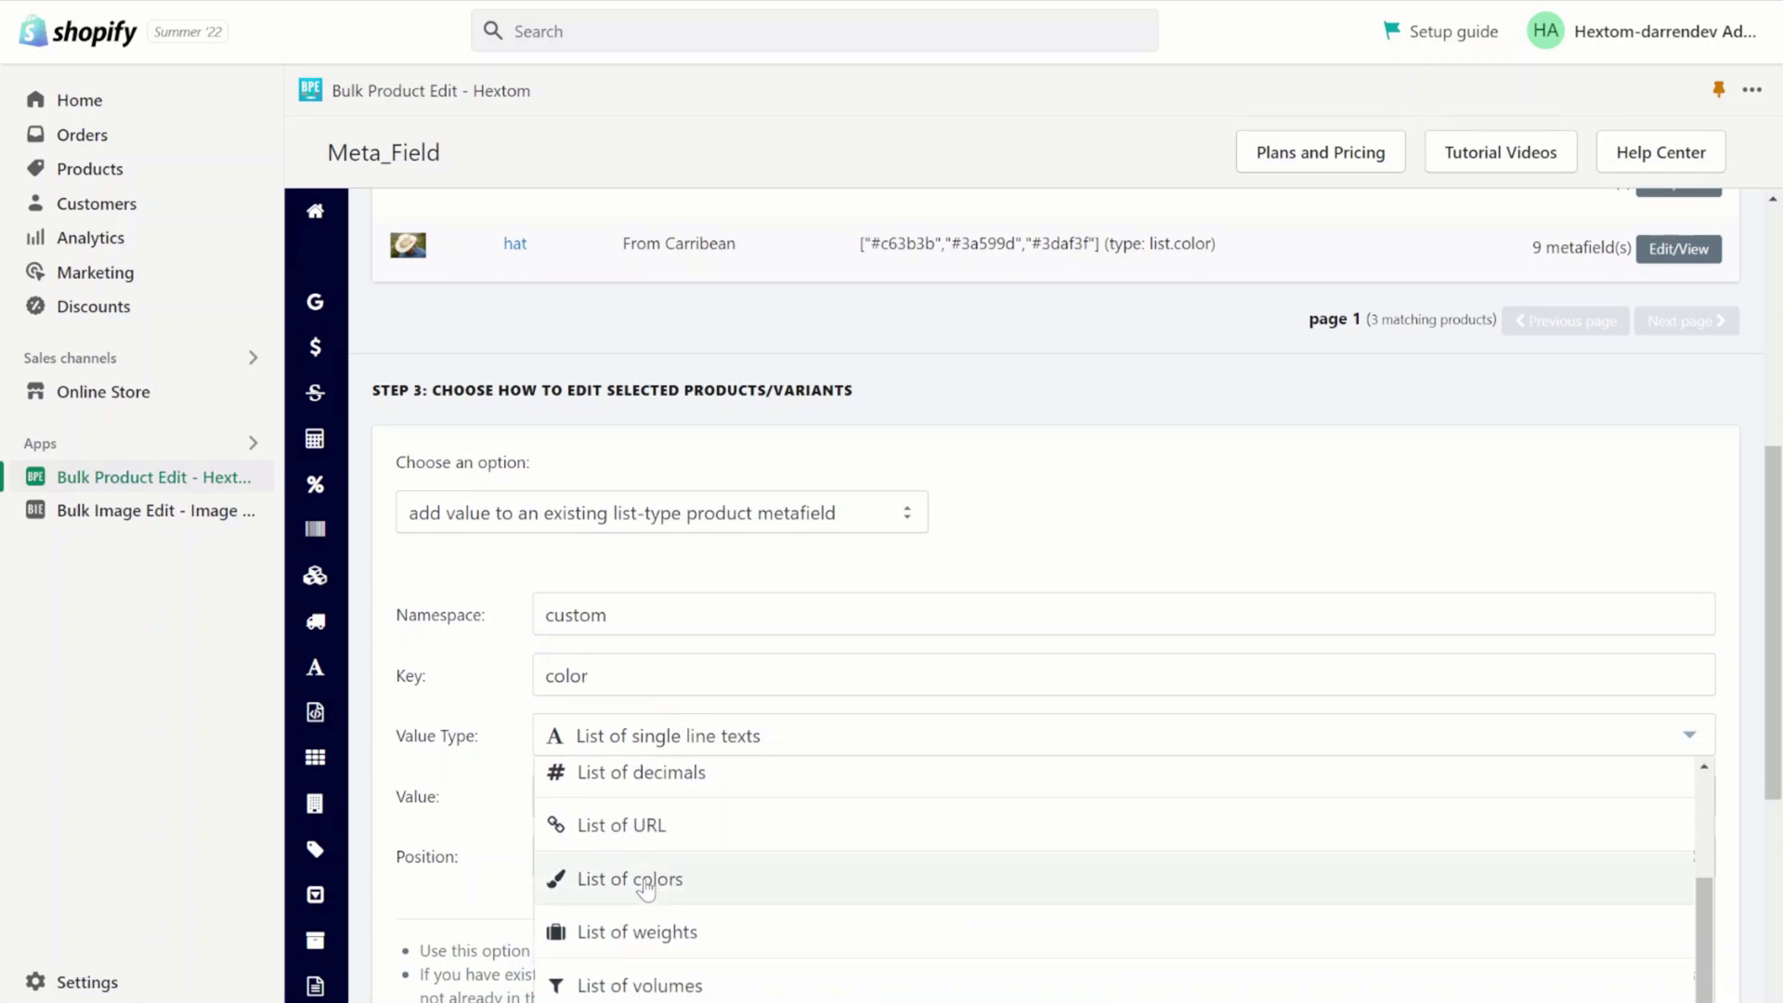
left_click(613, 879)
Pick yellow #ffeb00 as the new color value and start the bulk edit
left_click(548, 796)
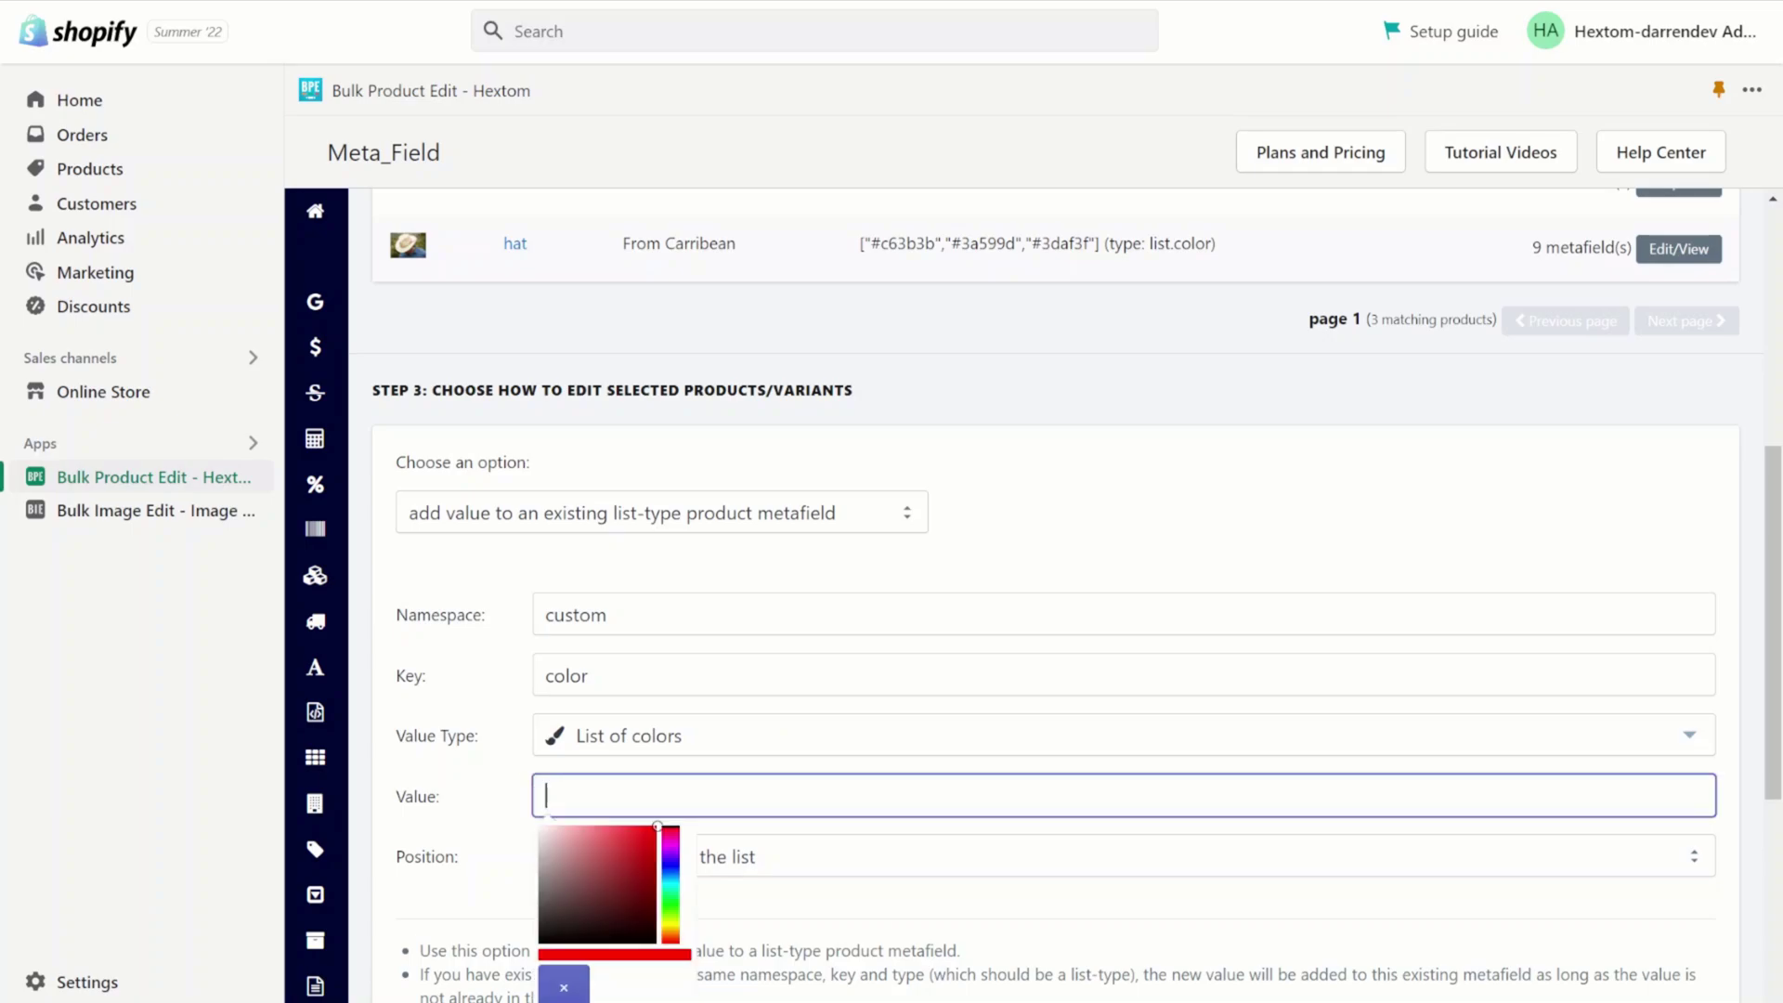
left_click(669, 926)
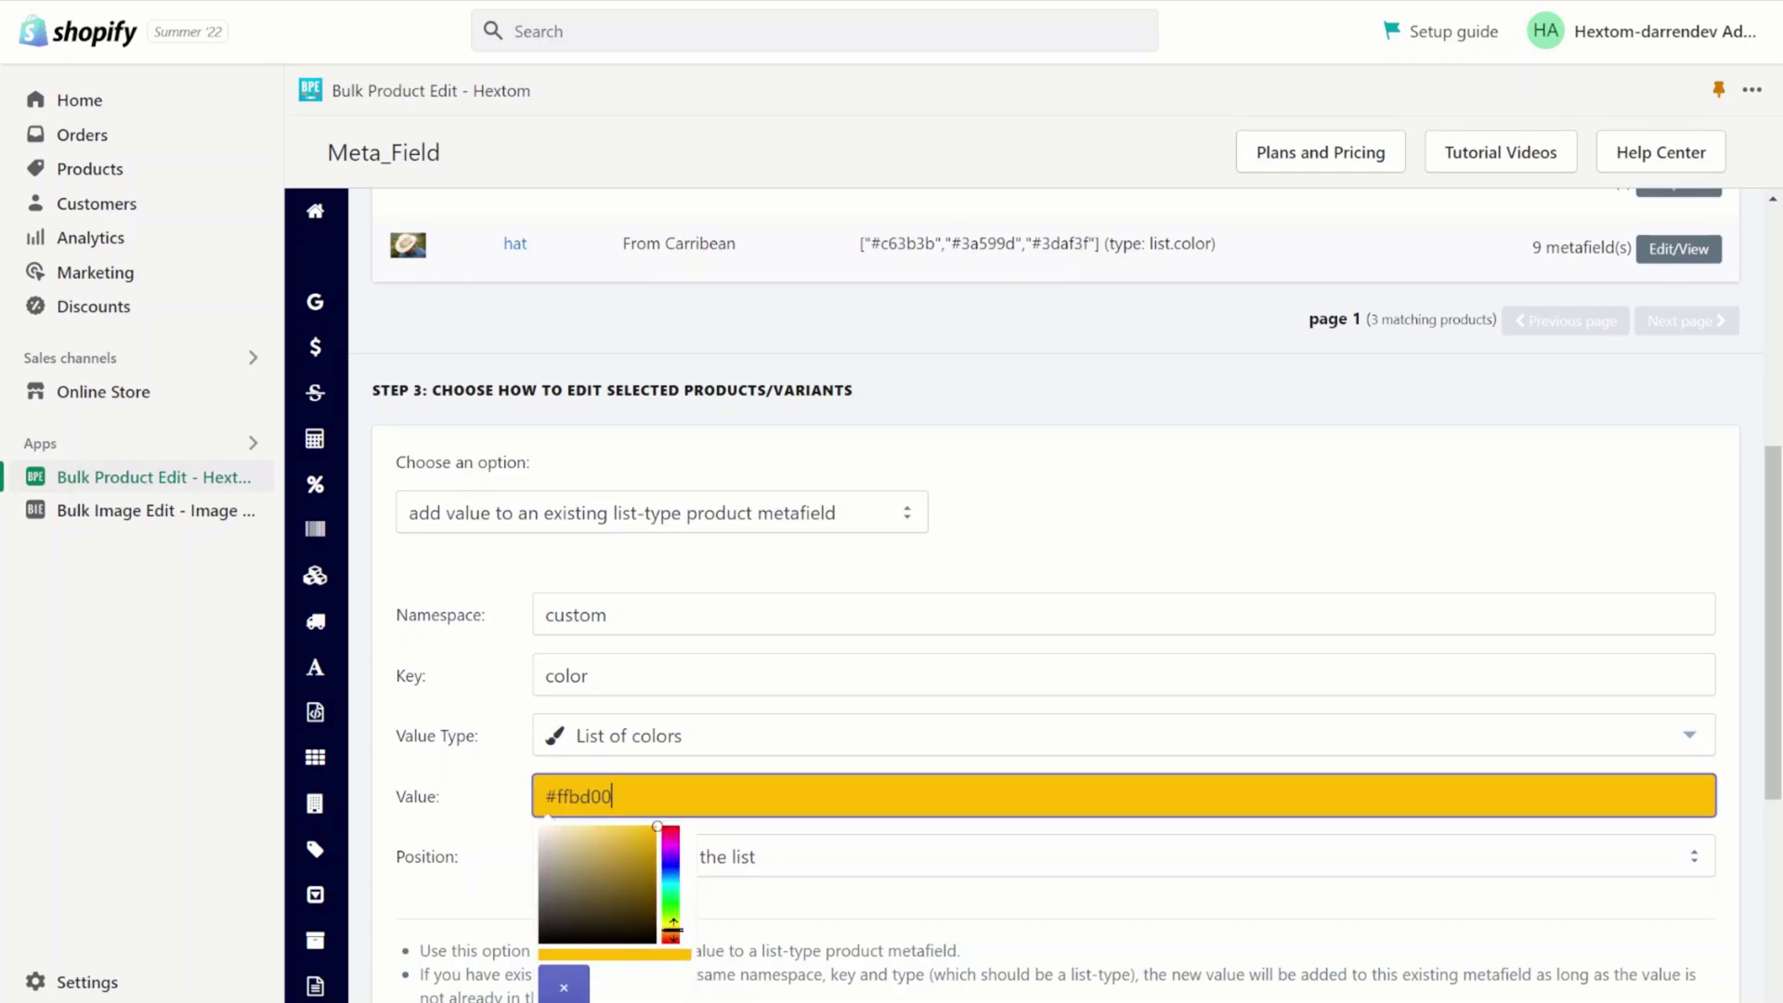
left_click(669, 922)
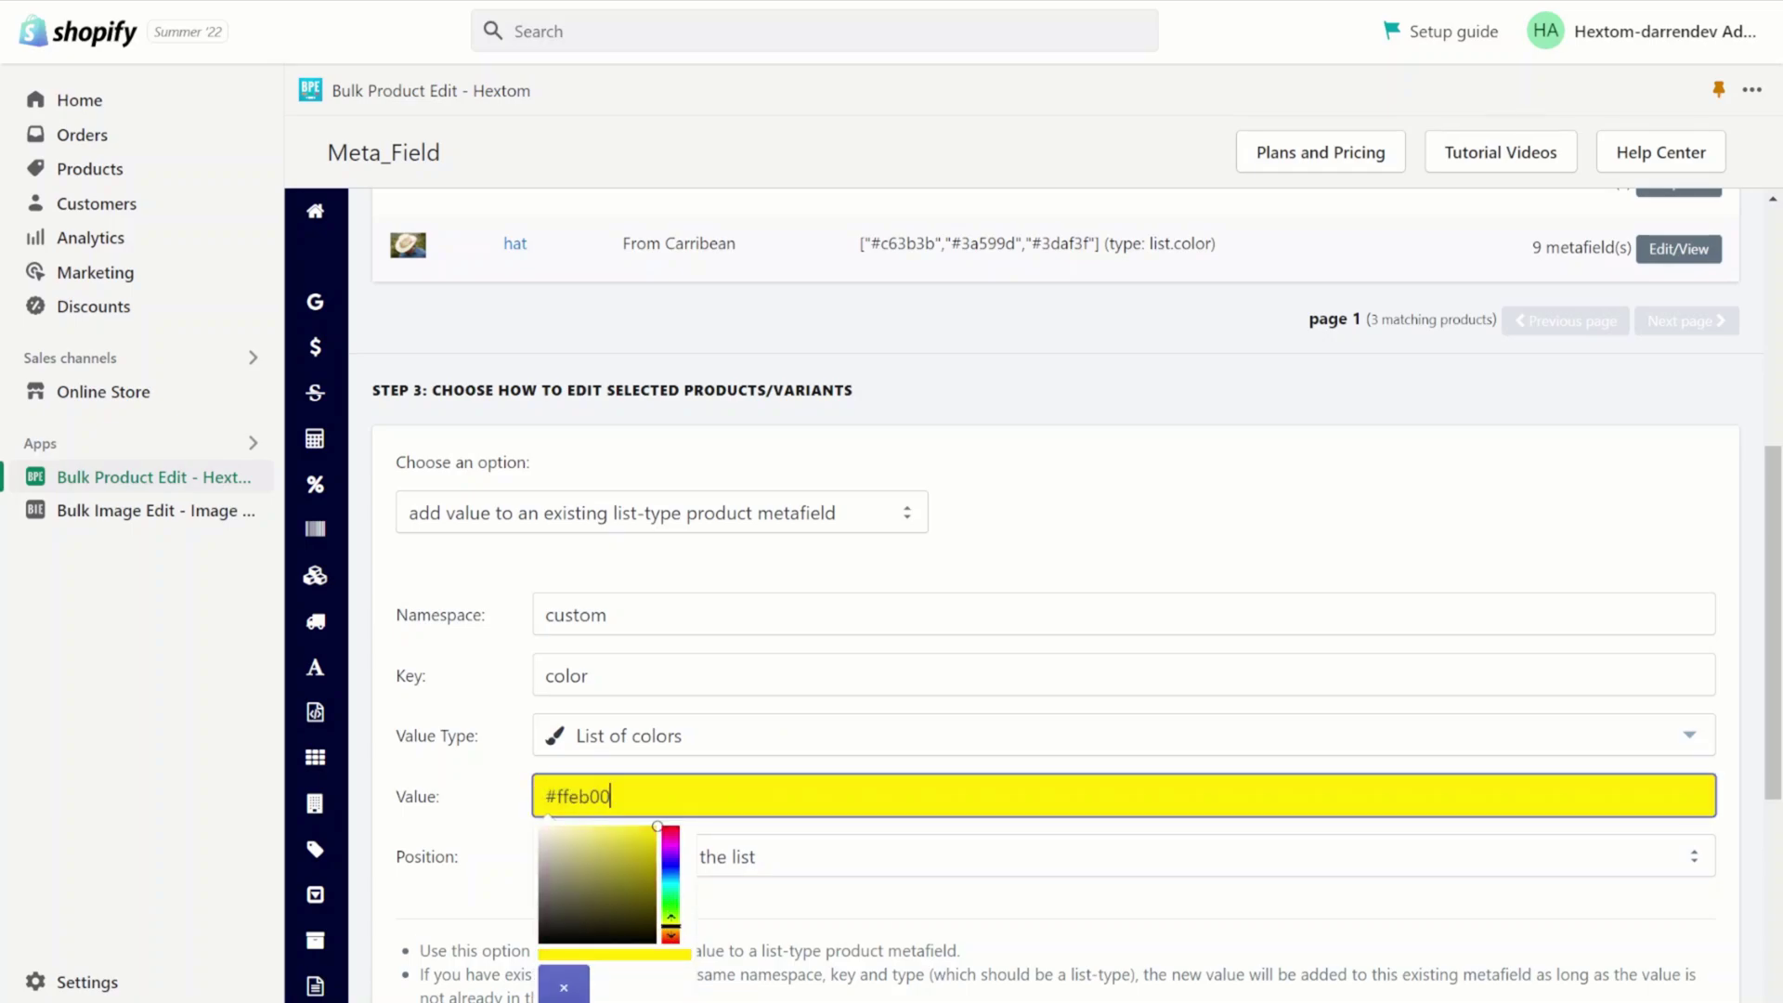
left_click(789, 893)
scroll(761, 886, "down", 1)
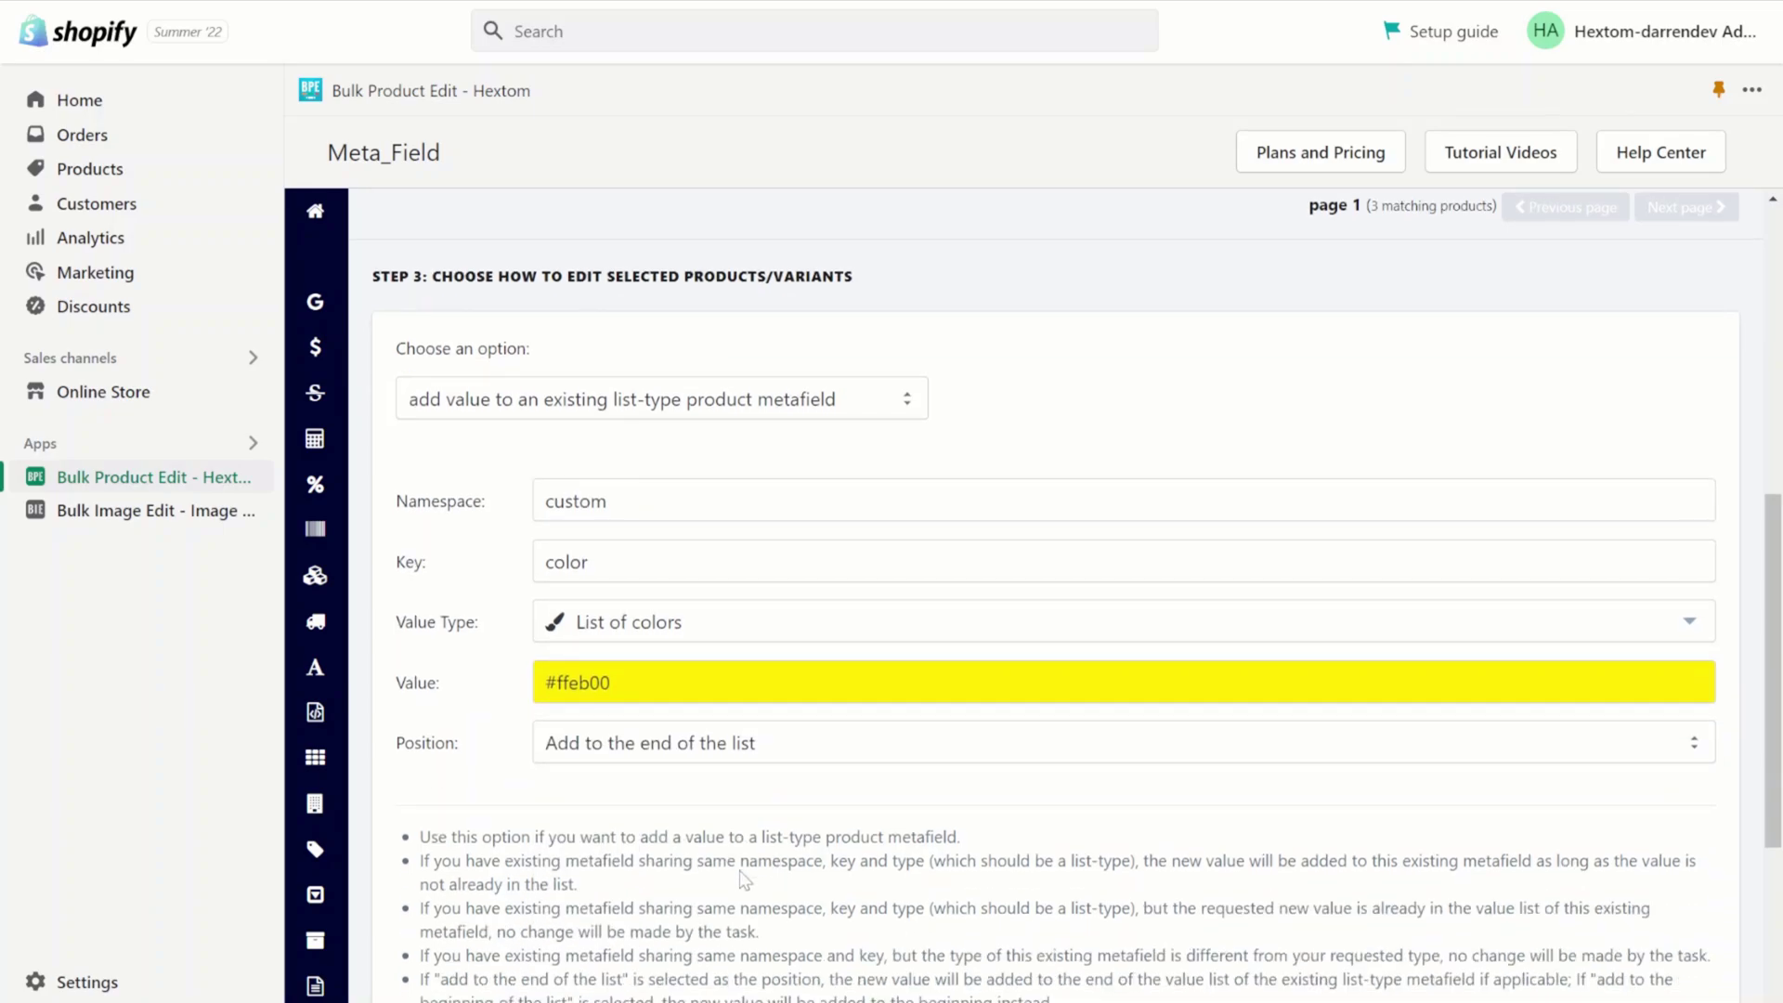
scroll(639, 855, "down", 4)
left_click(493, 773)
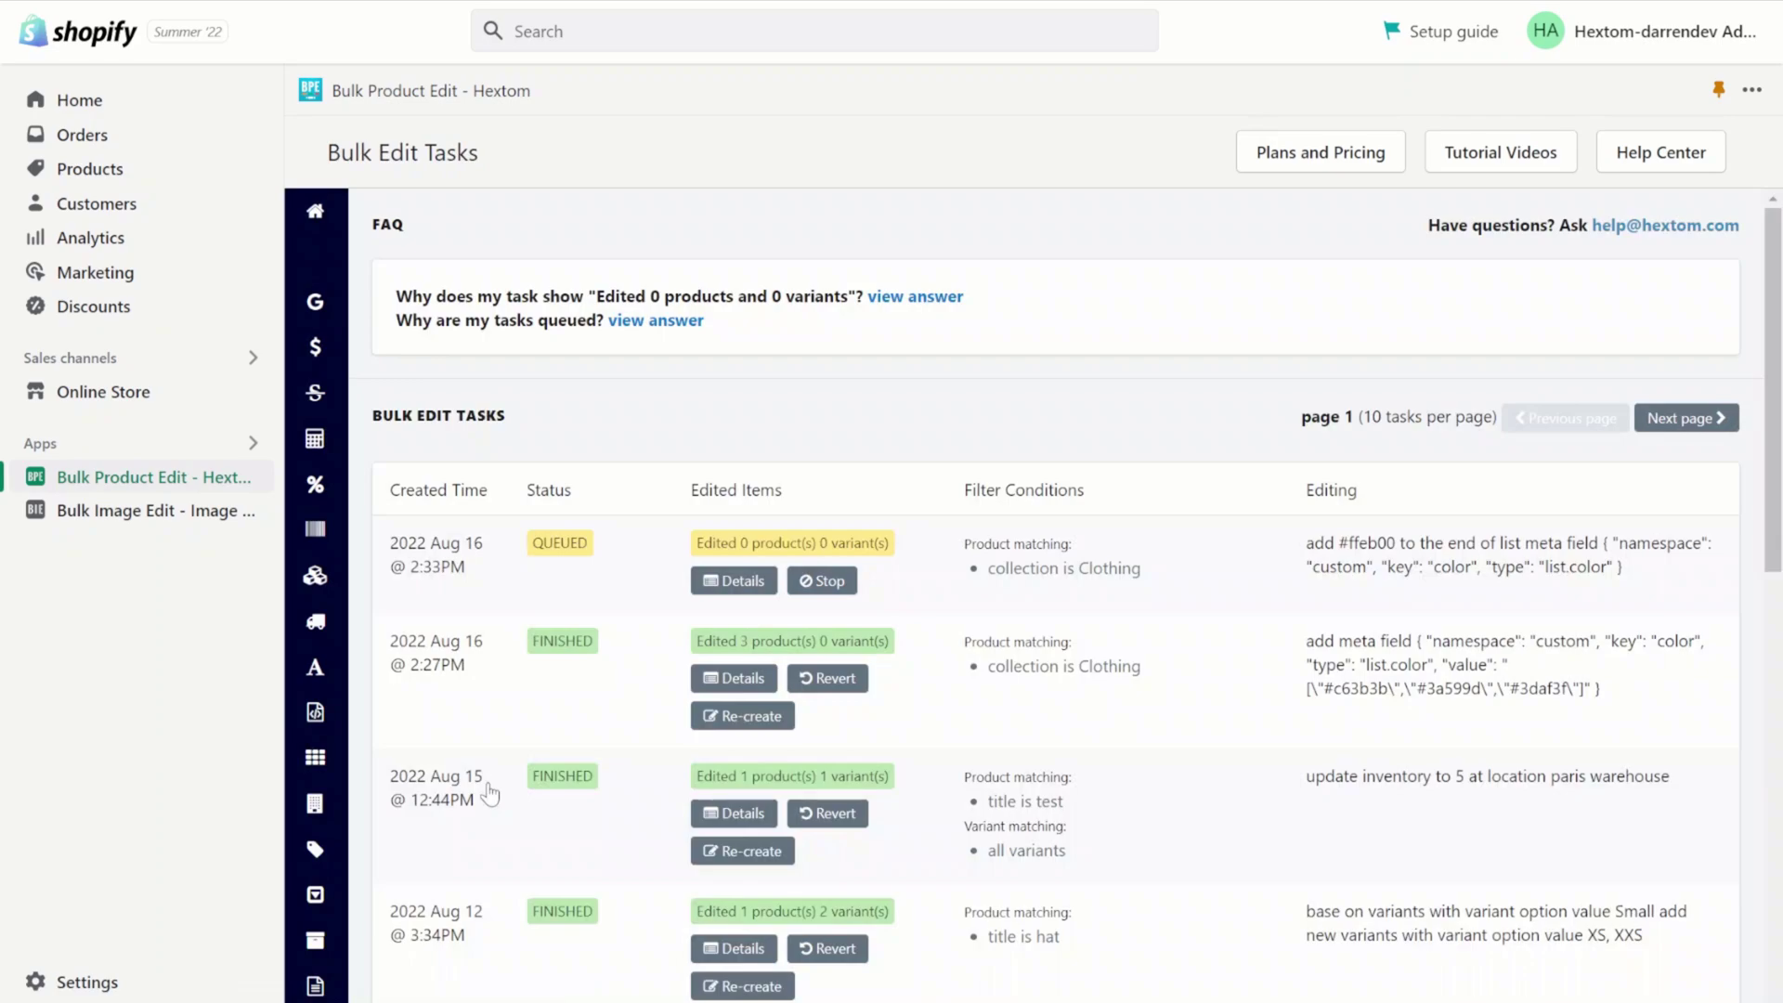
Open the Details of the queued yellow-adding task to see which products it edited
left_click(747, 583)
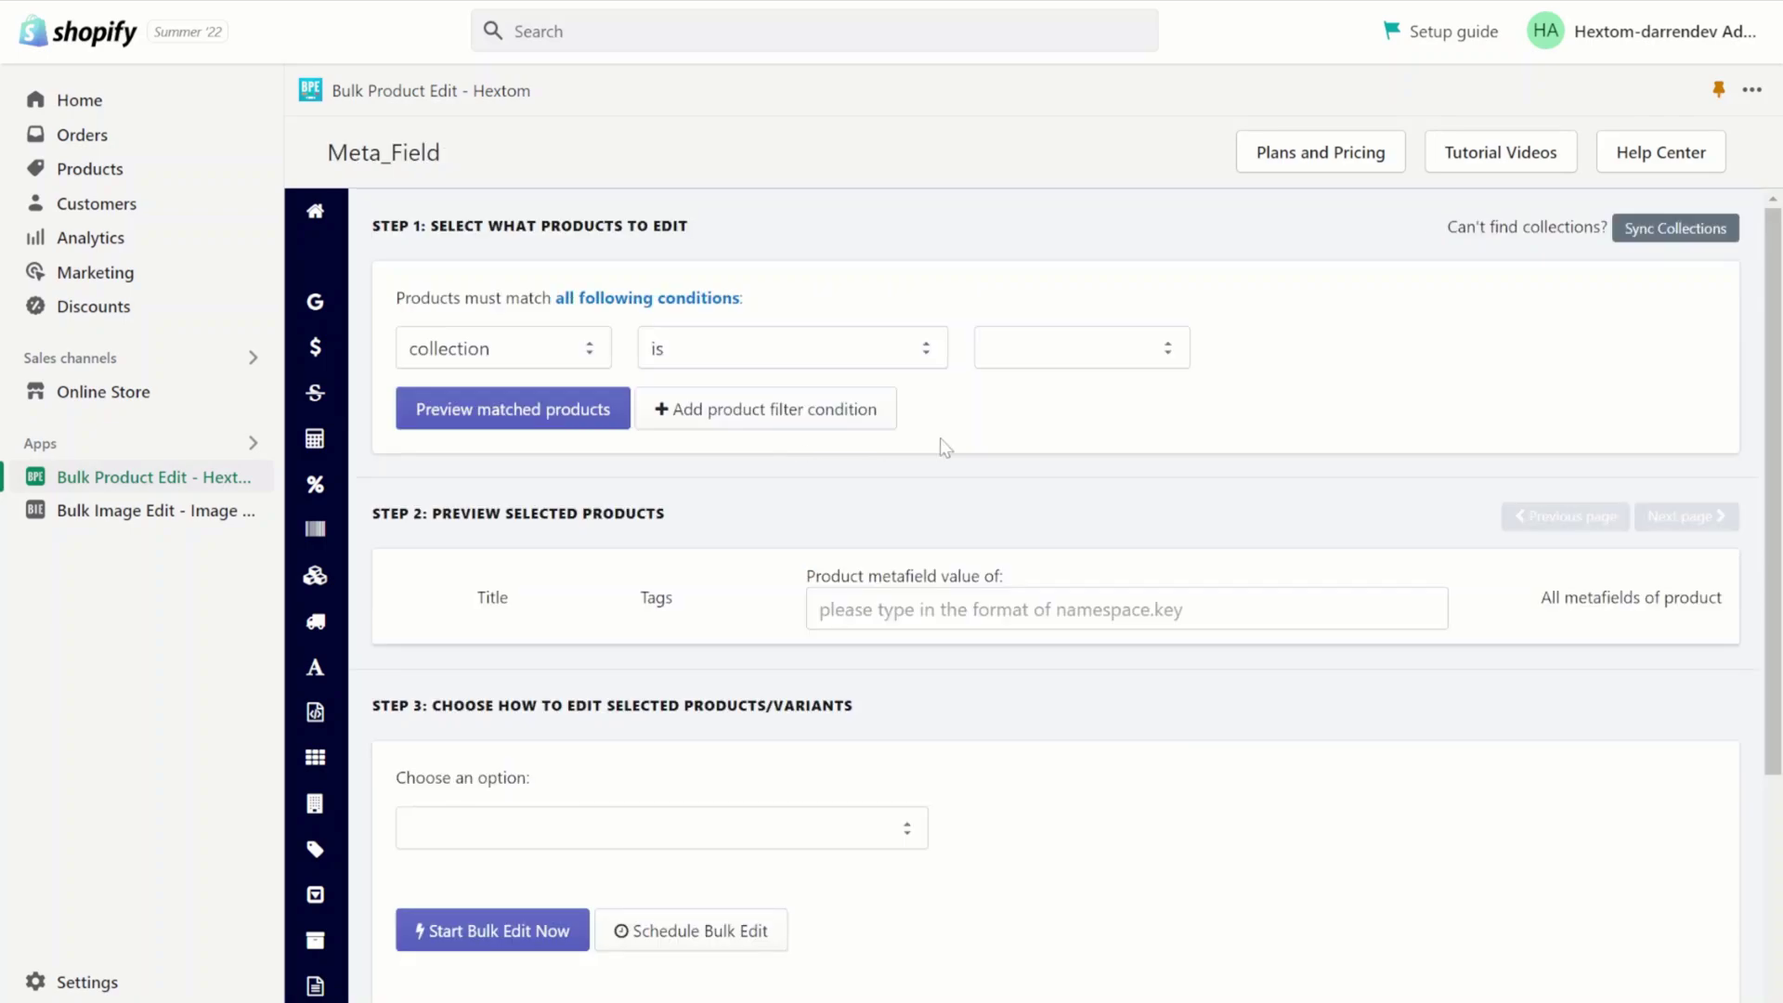
Preview Clothing collection products for the custom.color metafield values
left_click(1085, 351)
left_click(1037, 415)
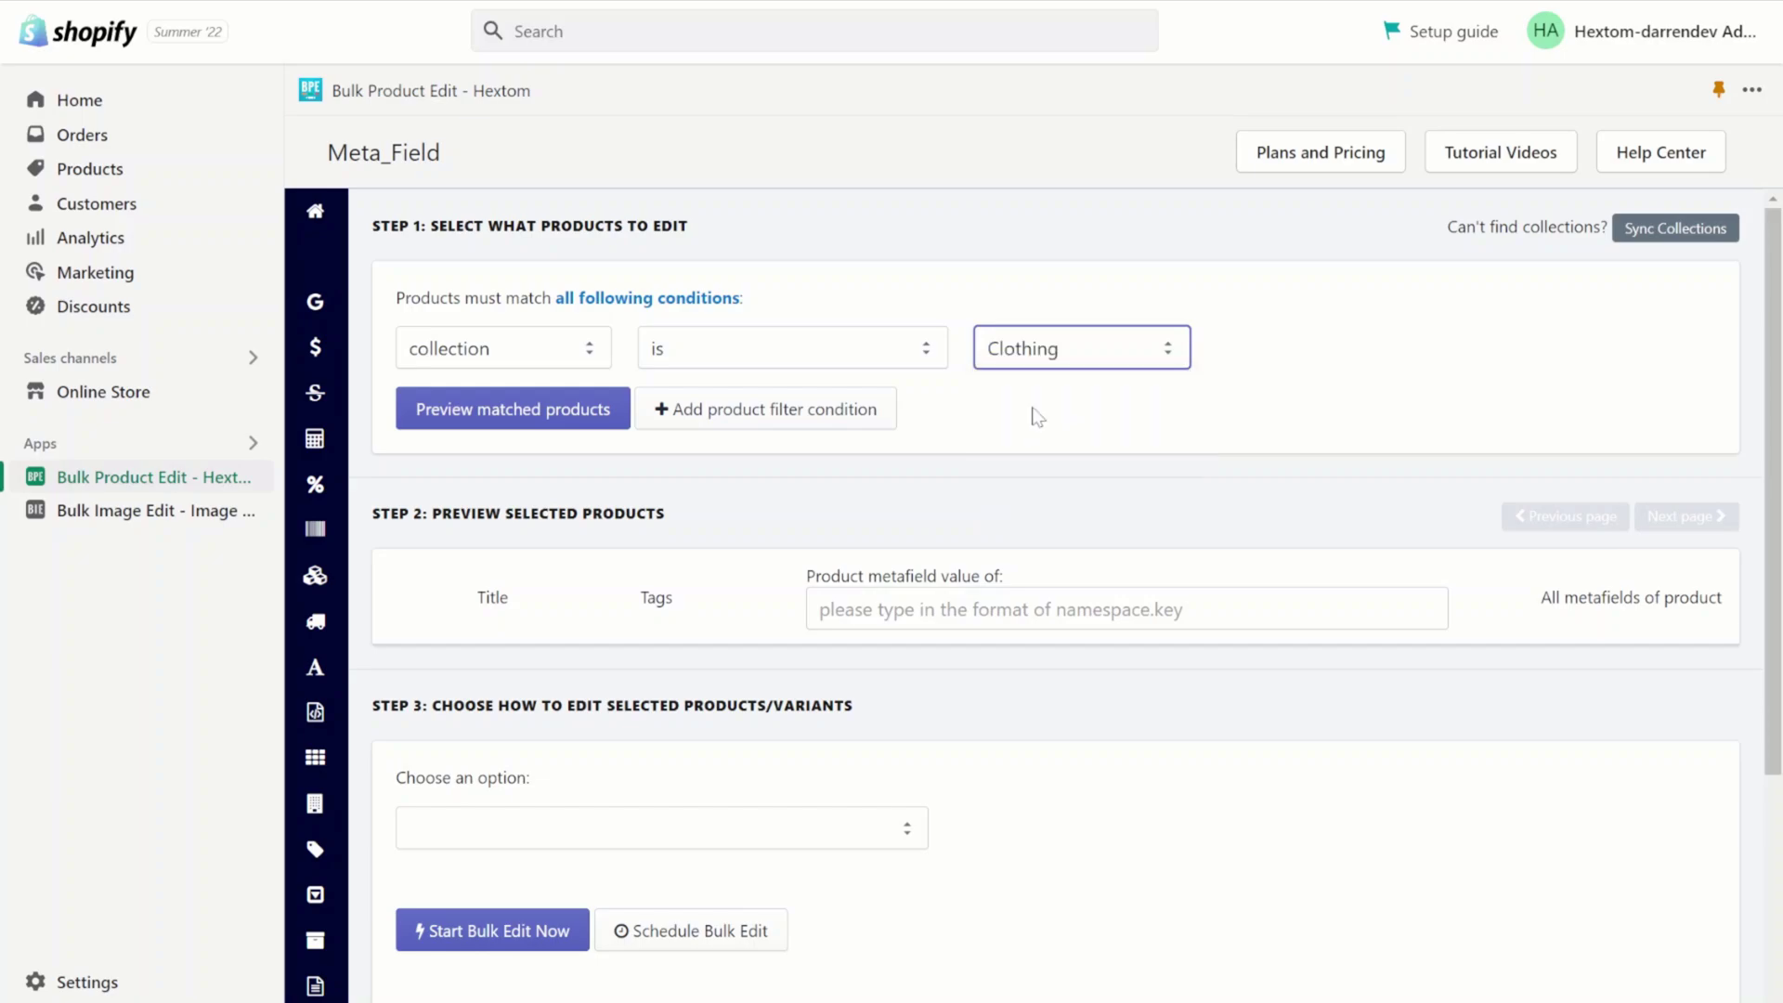
left_click(845, 609)
type("custom.")
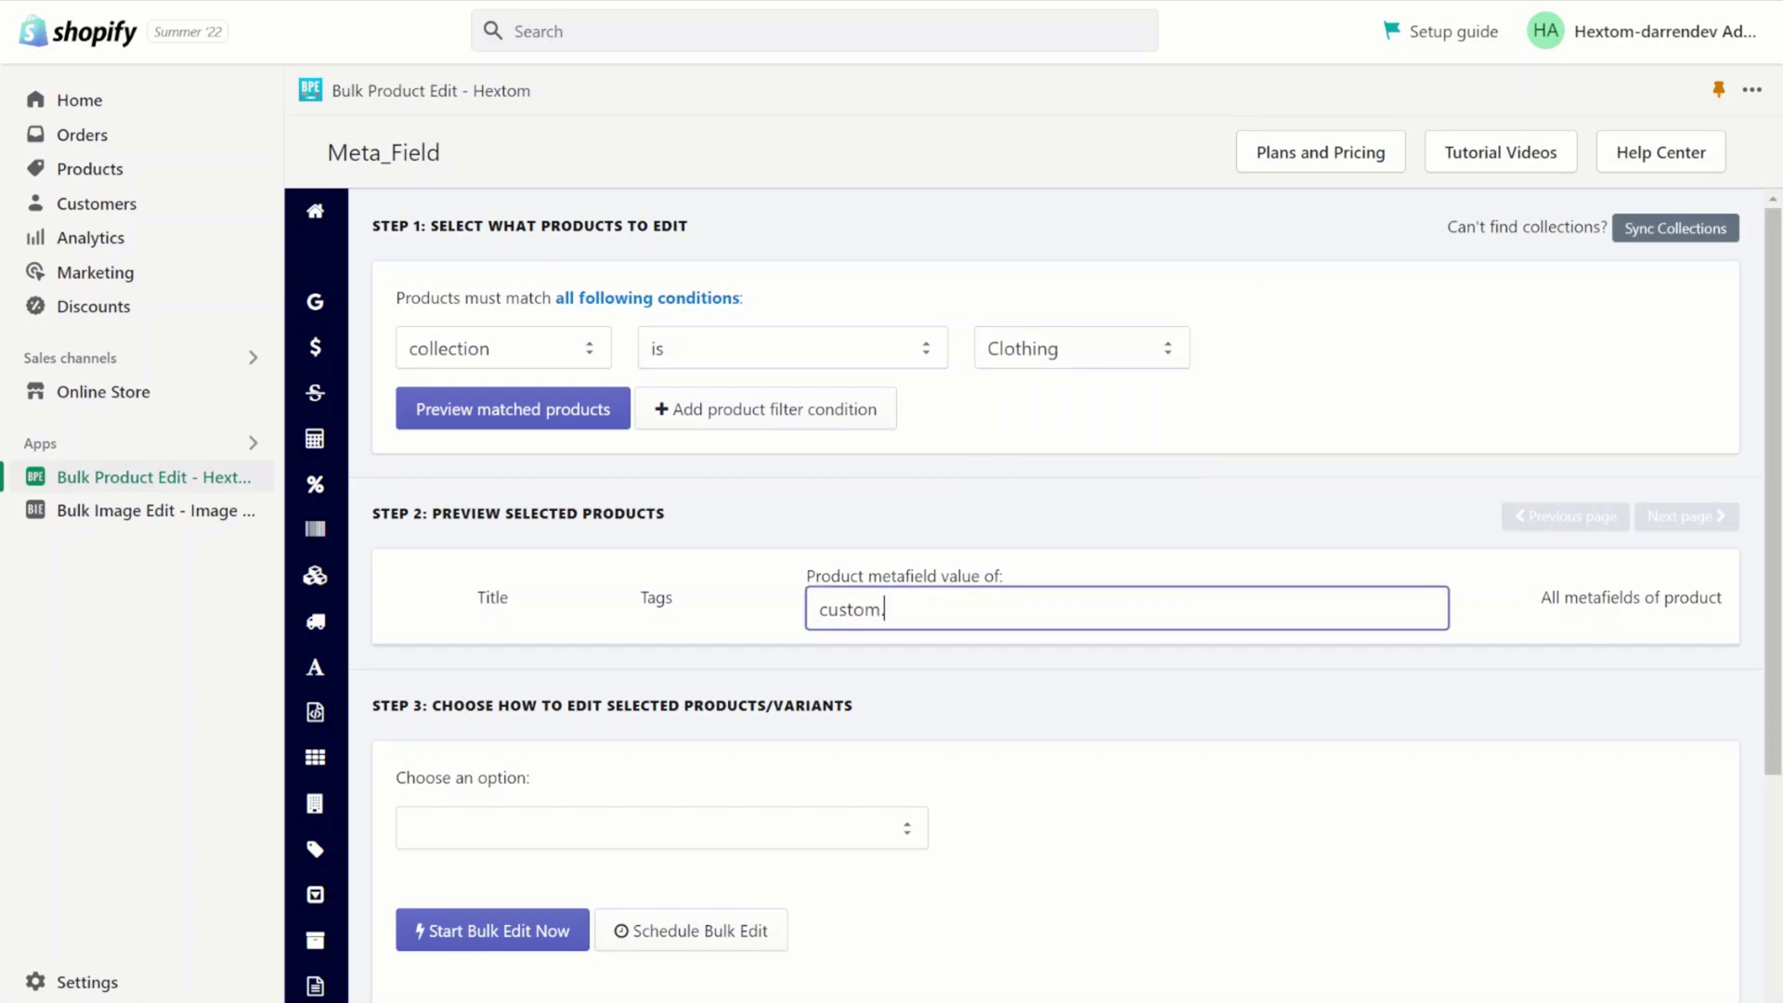
type("color")
left_click(534, 413)
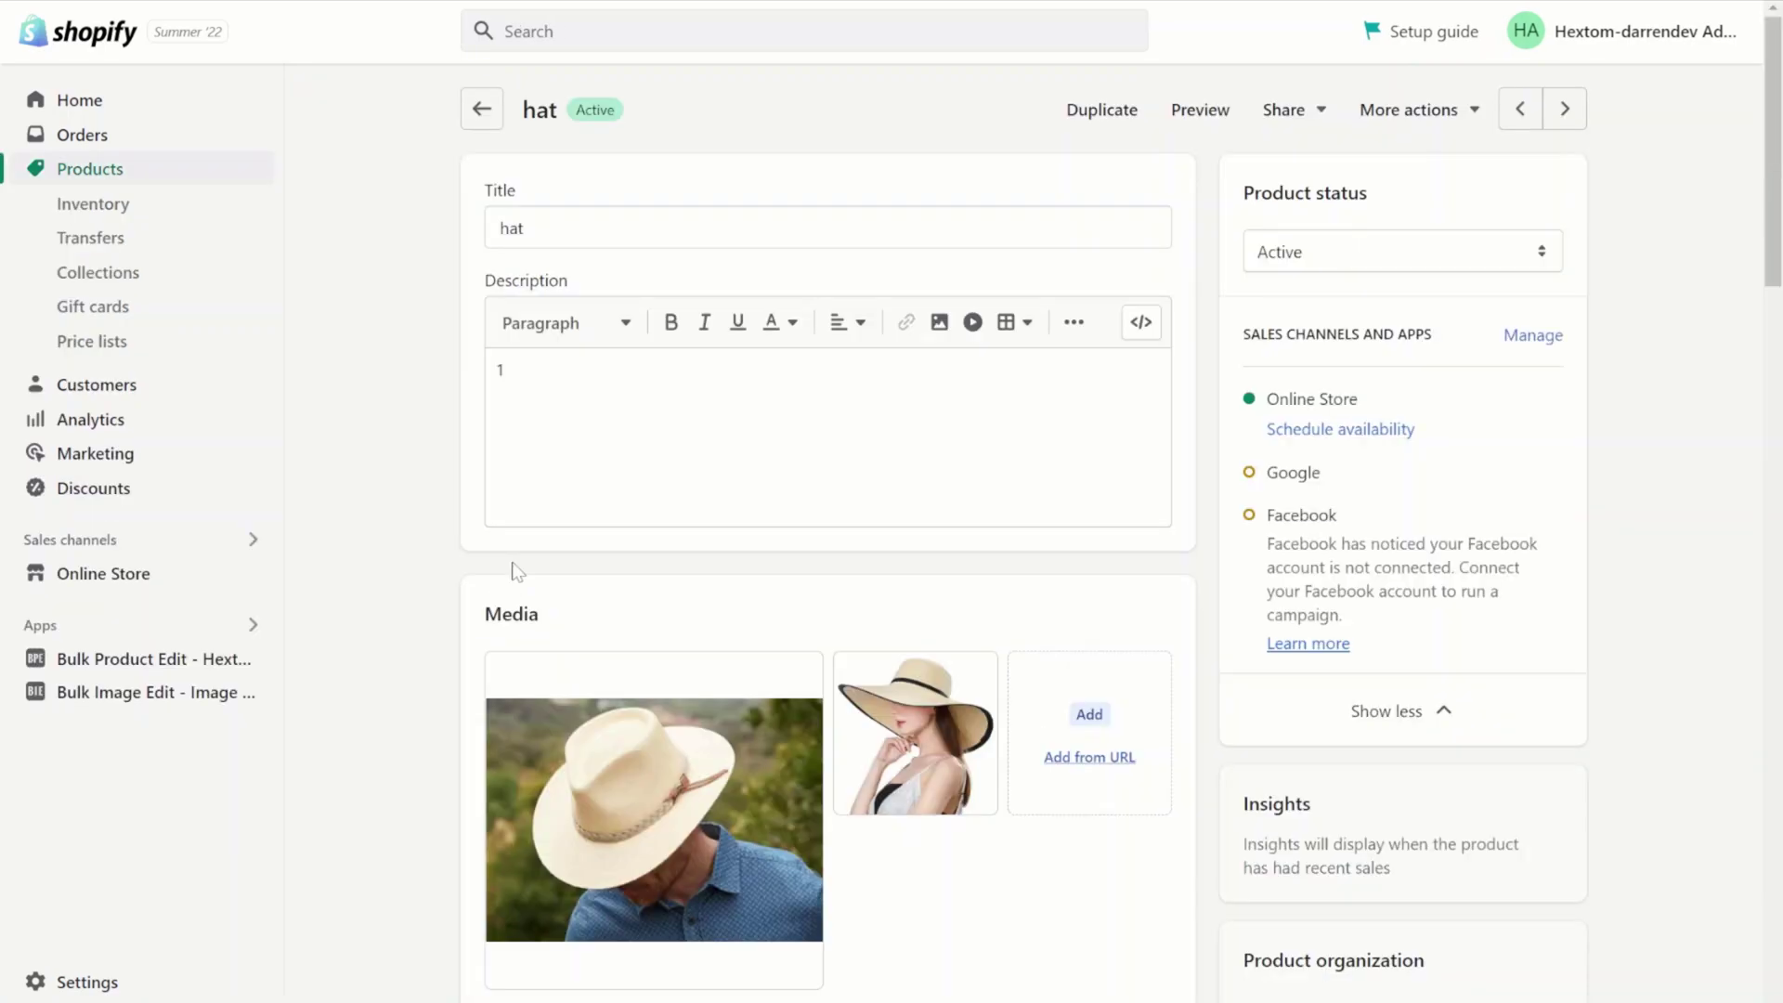
Expand the hat's color metafield to confirm #C63B3B, #3A599D, #3DAF3F and #FFEB00
scroll(517, 571, "down", 20)
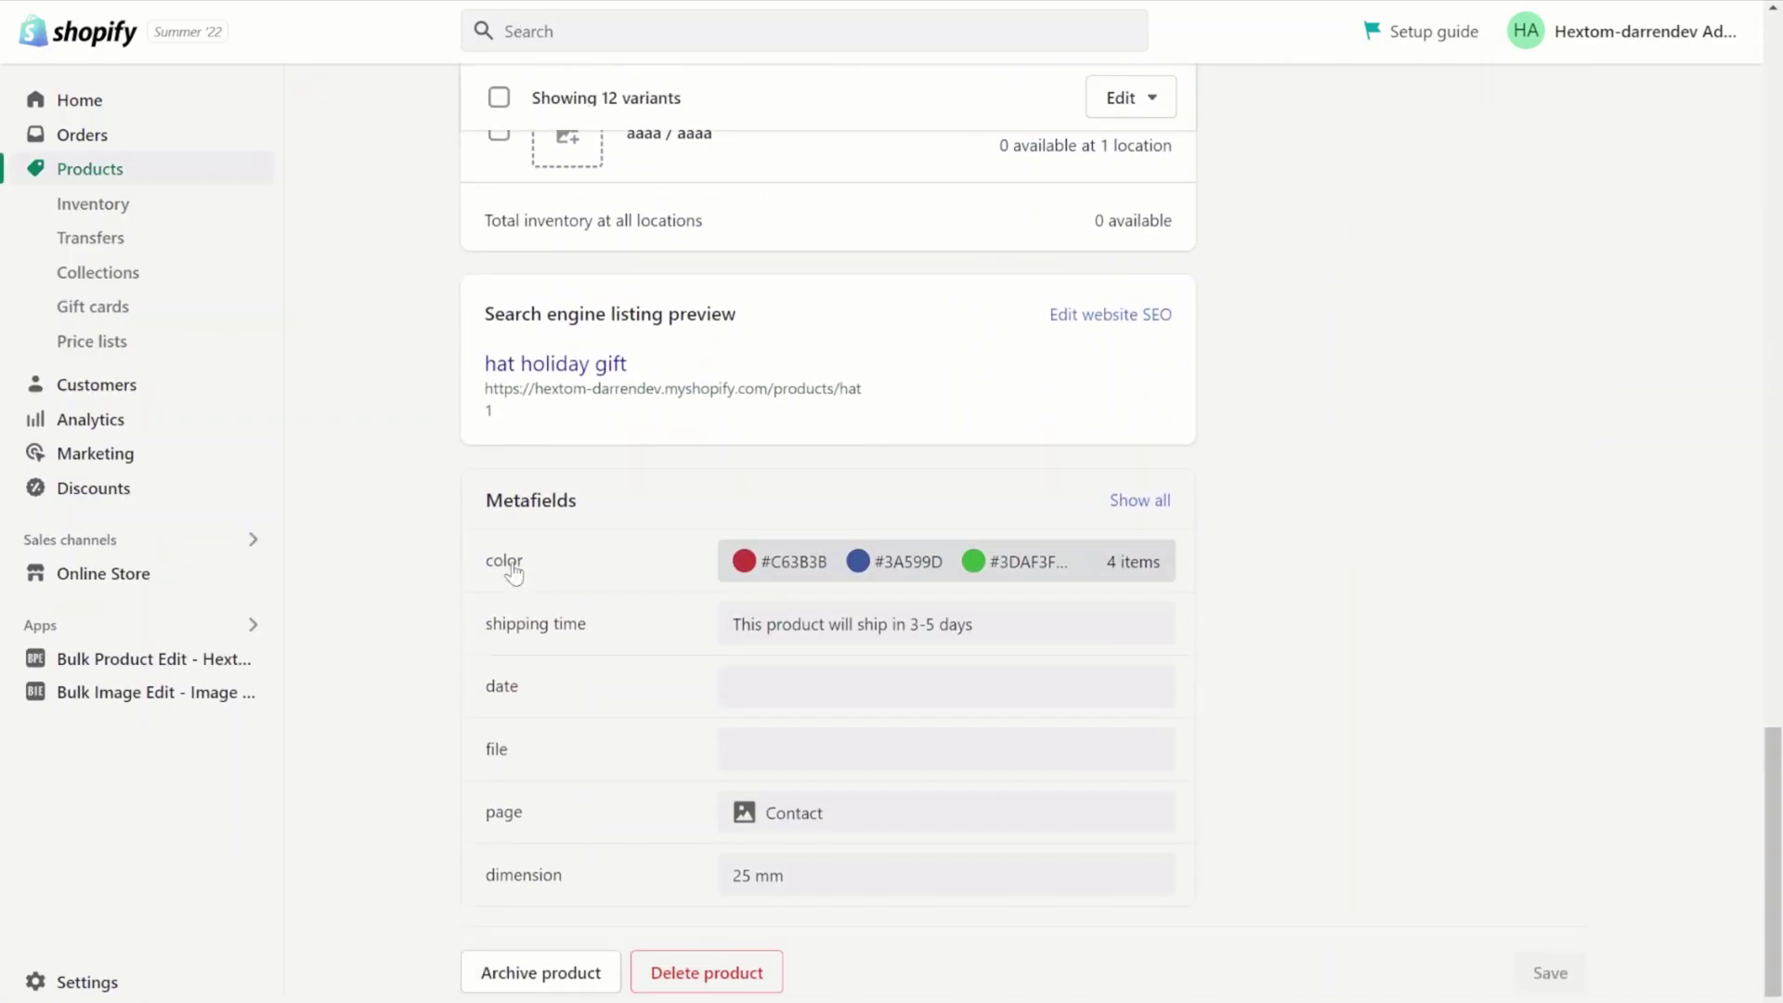
left_click(583, 568)
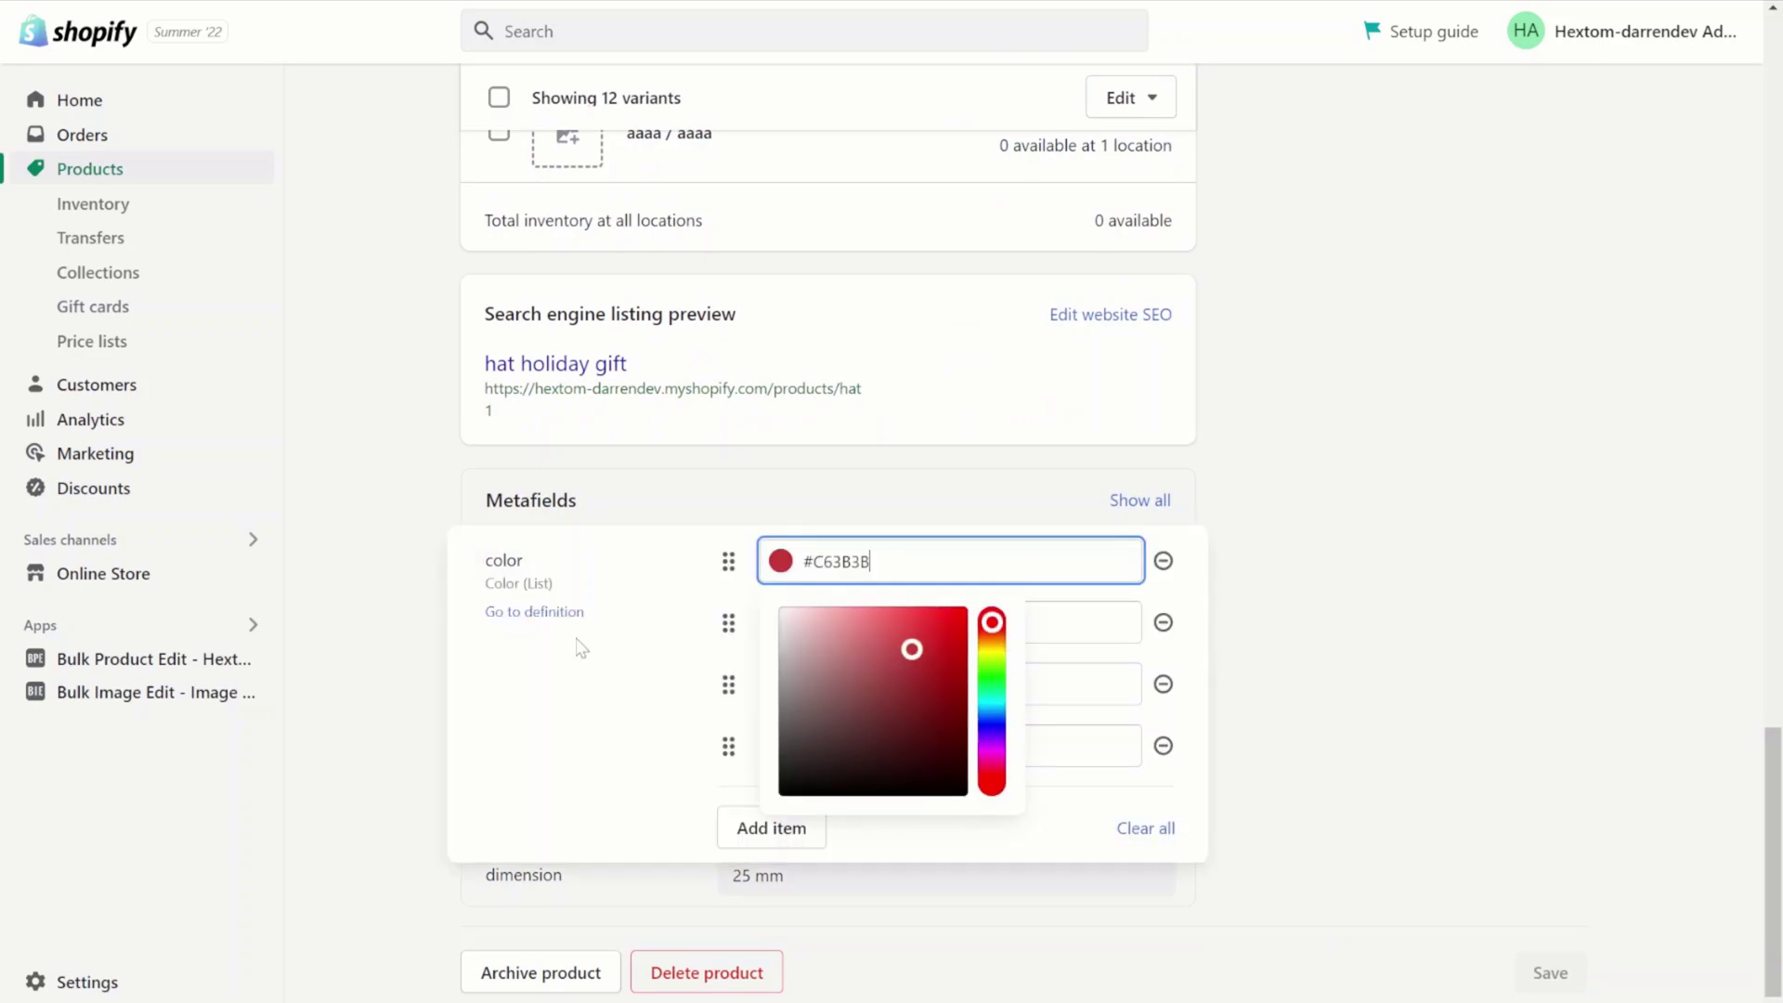
left_click(578, 715)
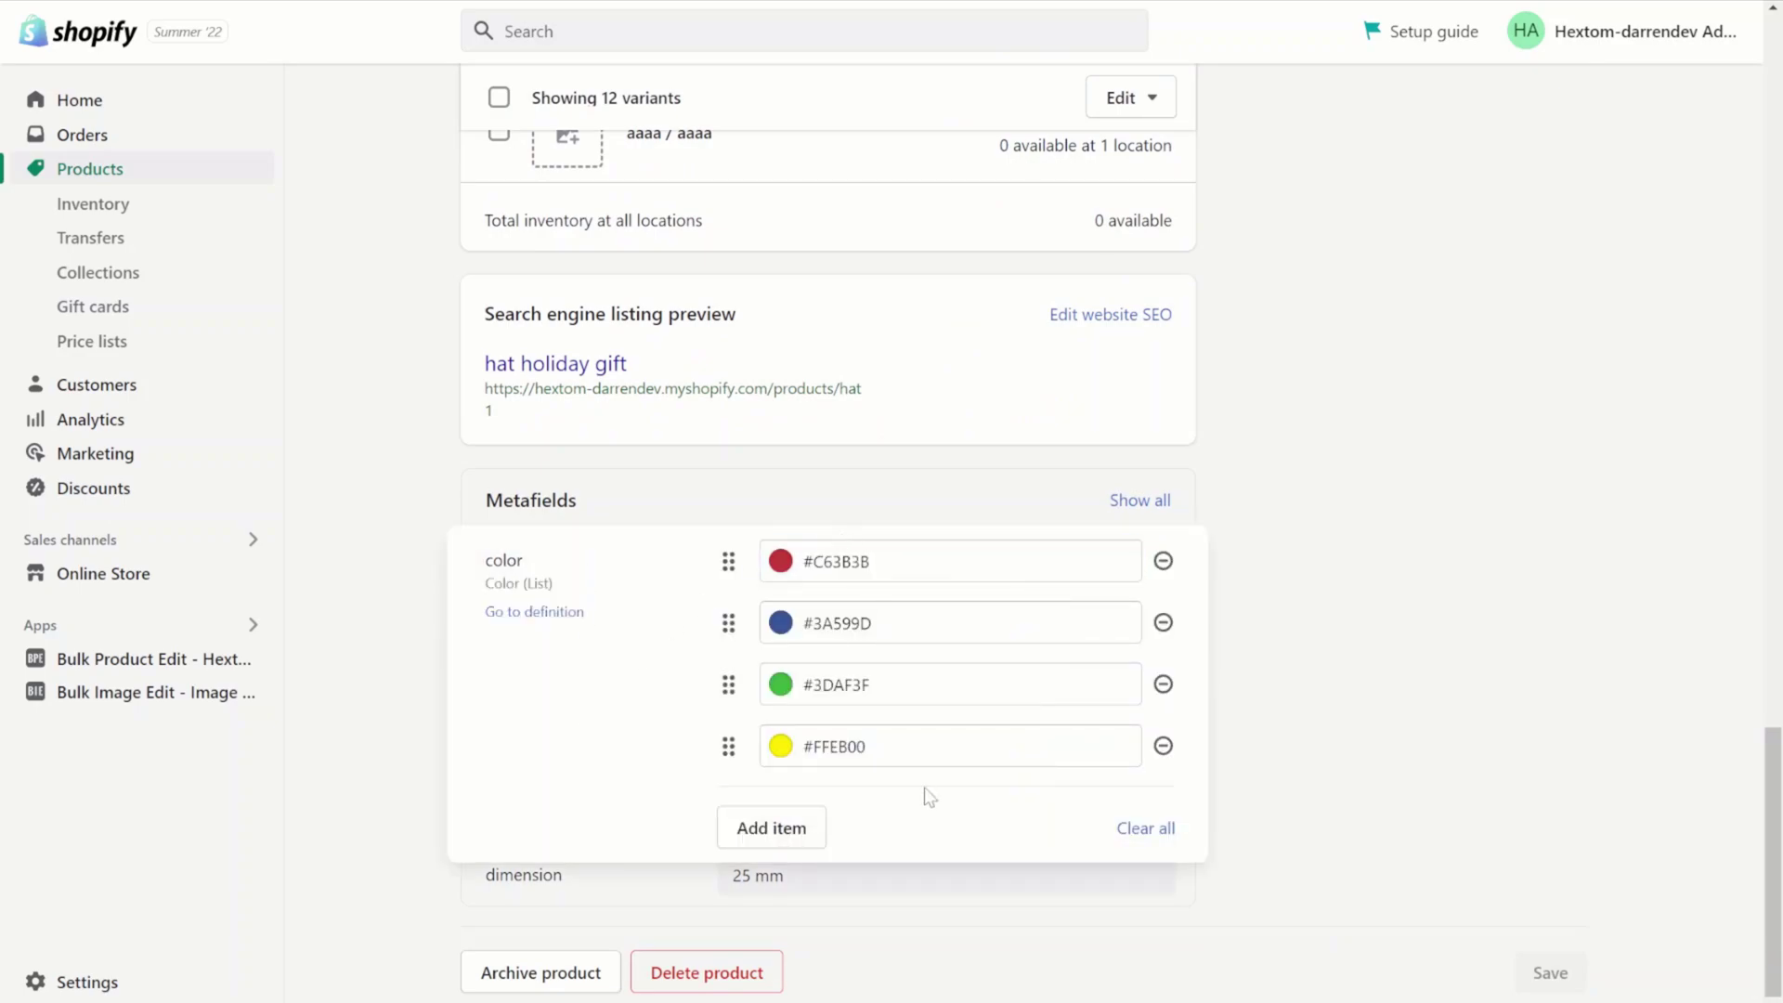